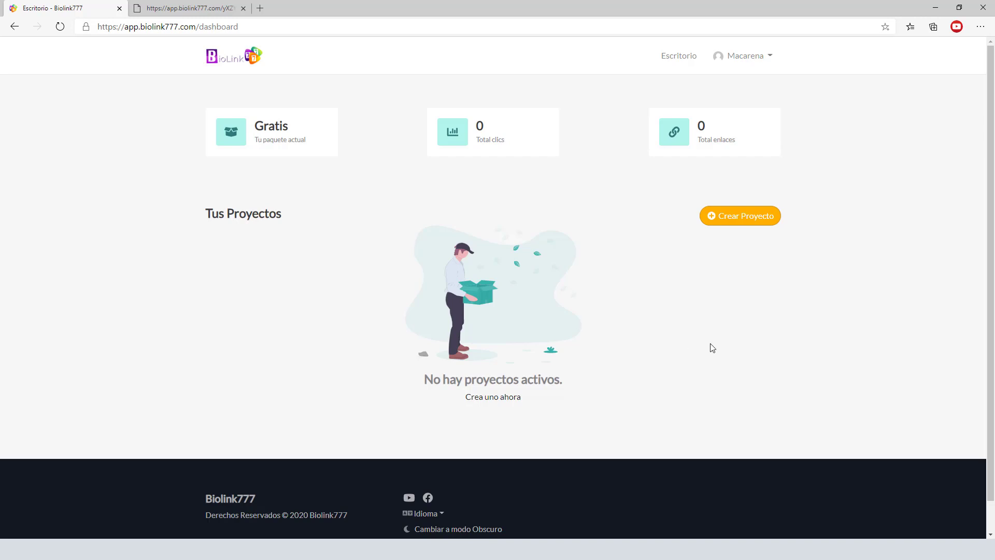
- Create a project named 'Auriculares' and go back to the Escritorio dashboard
{"action": "left_click", "coordinate": [753, 217]}
{"action": "left_click", "coordinate": [424, 308]}
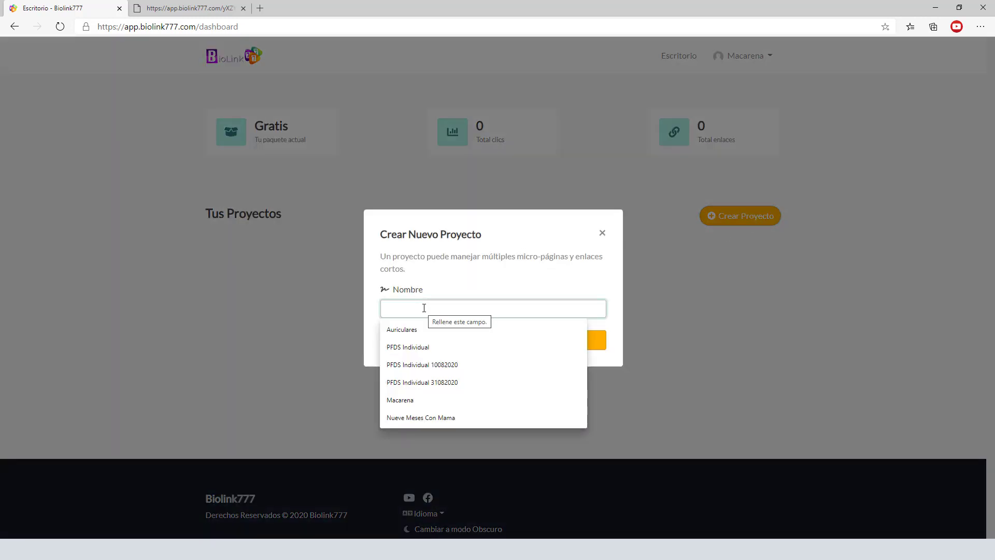
{"action": "left_click", "coordinate": [434, 334]}
{"action": "left_click", "coordinate": [493, 343]}
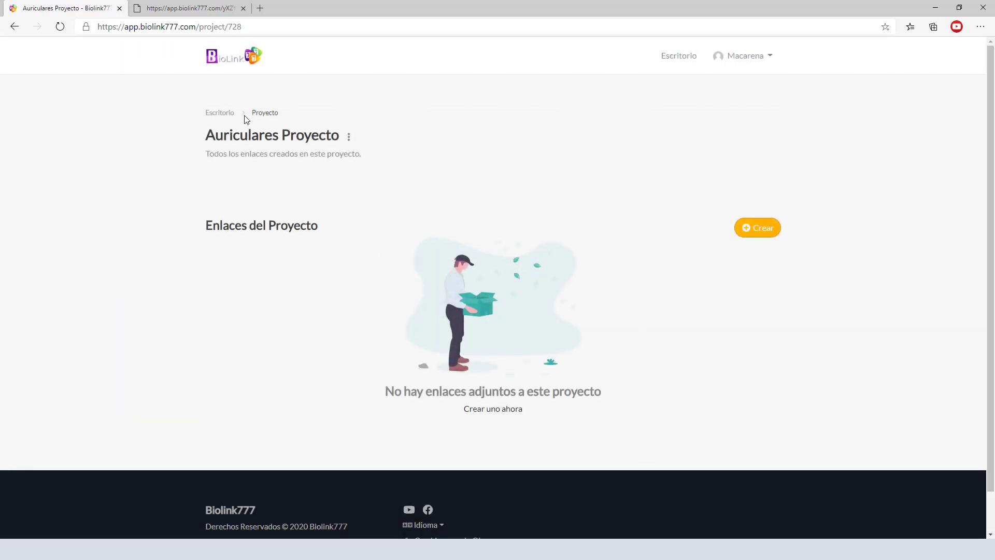
{"action": "left_click", "coordinate": [231, 114]}
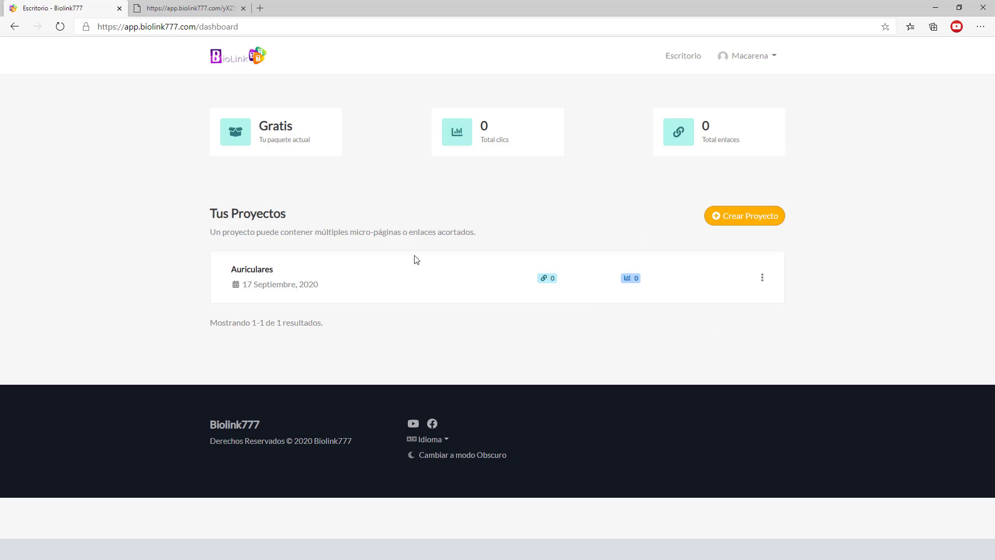
- In the Auriculares project, create a Biolink777 micro-page, leaving the alias blank for a random one
{"action": "left_click", "coordinate": [261, 270]}
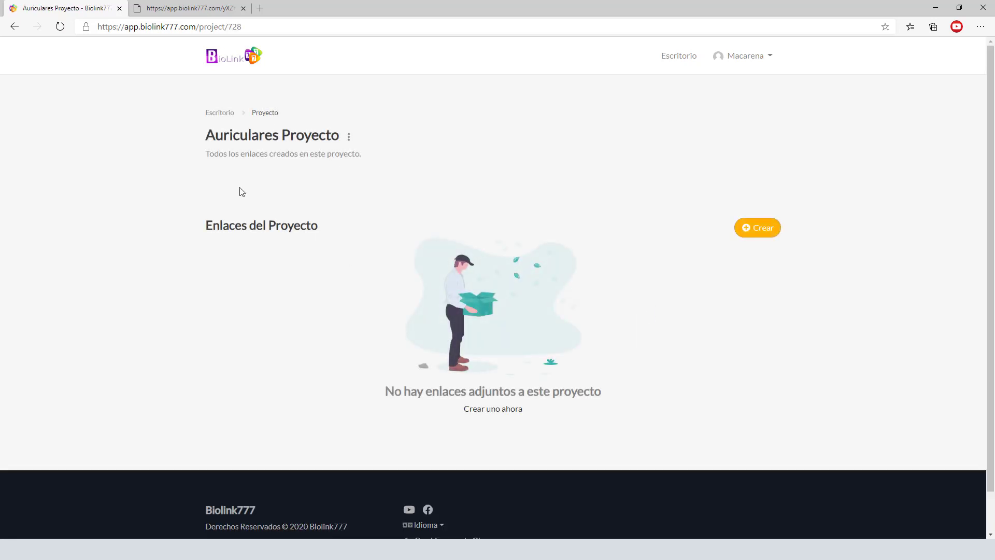
{"action": "left_click", "coordinate": [756, 233]}
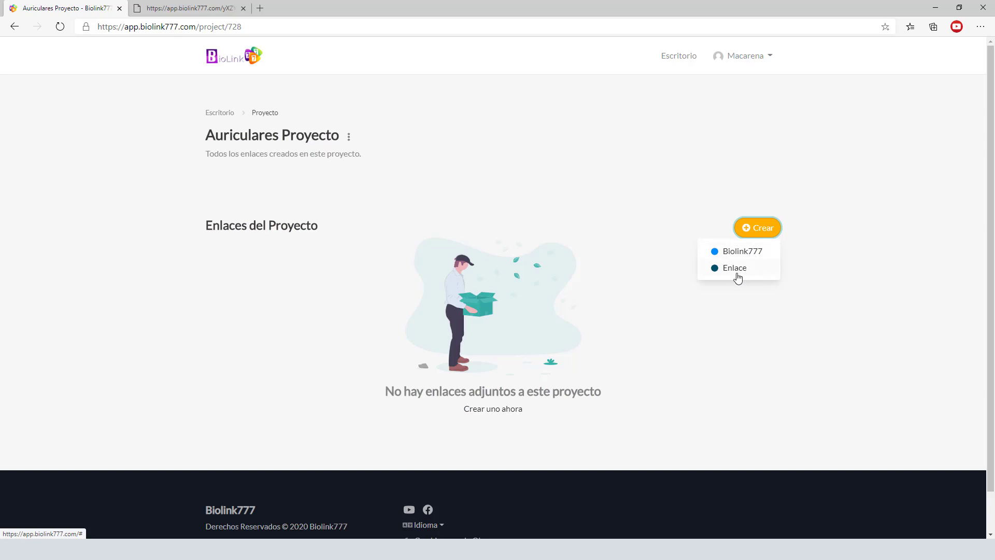
{"action": "left_click", "coordinate": [750, 253]}
{"action": "left_click", "coordinate": [549, 306]}
{"action": "left_click", "coordinate": [685, 255]}
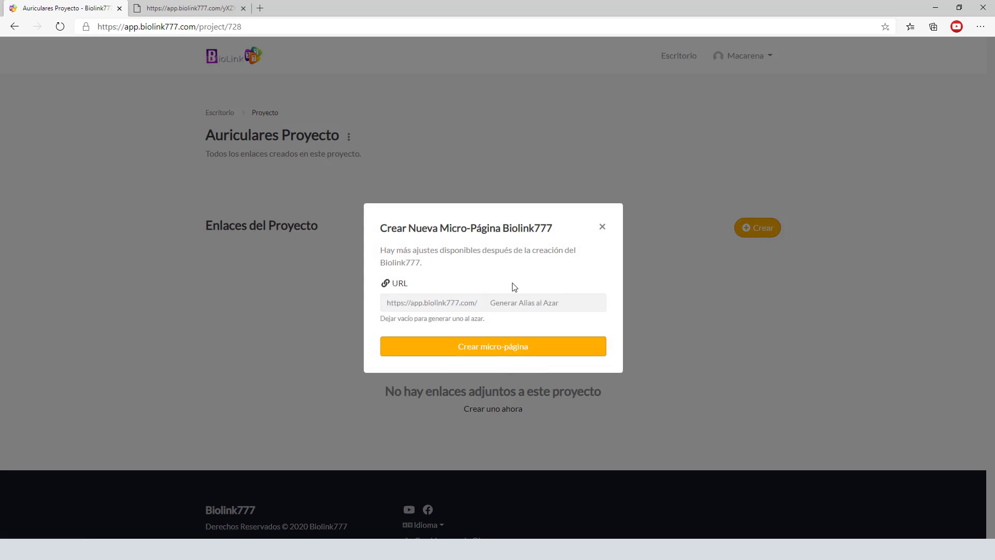
{"action": "left_click", "coordinate": [496, 303]}
{"action": "left_click", "coordinate": [435, 304]}
{"action": "left_click", "coordinate": [497, 303]}
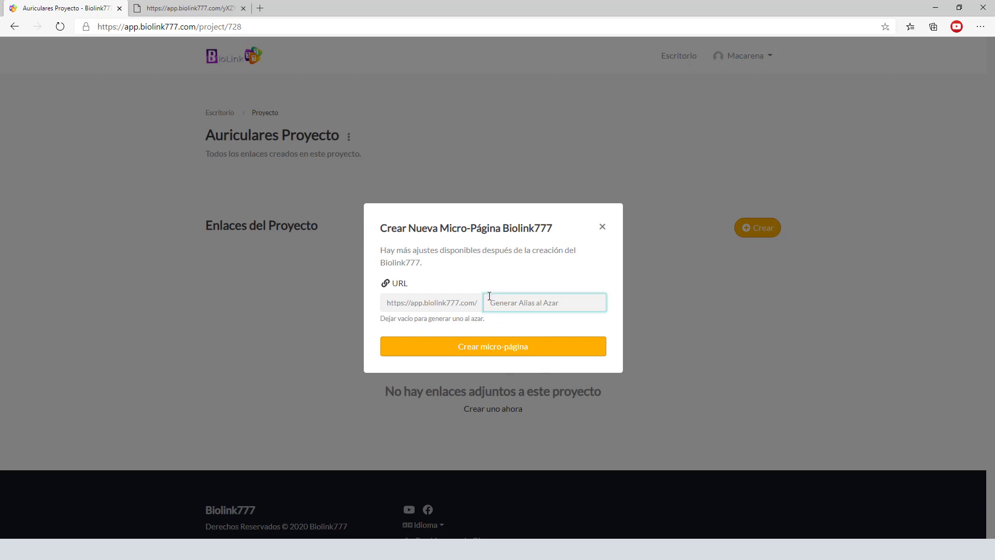
{"action": "left_click", "coordinate": [511, 353]}
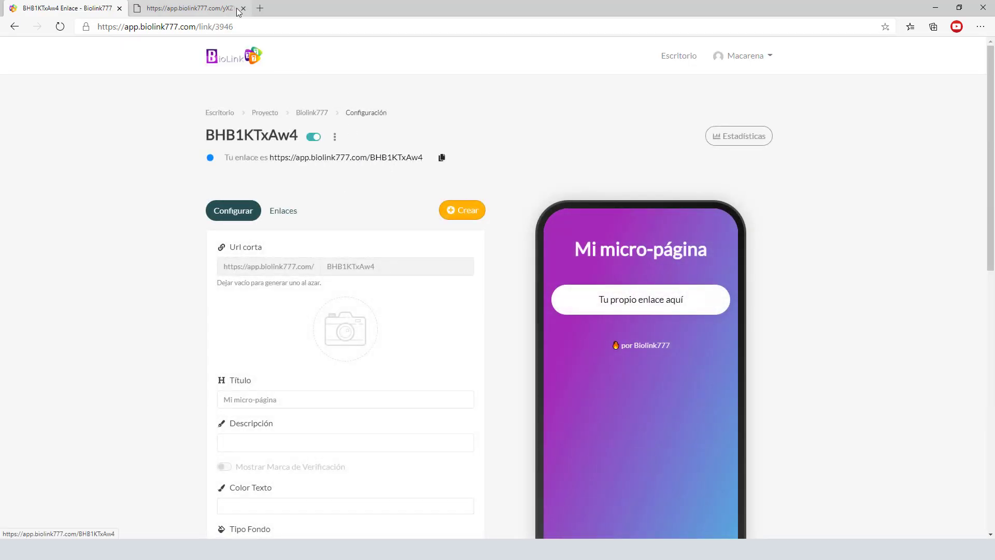
- View the micro-page's public URL in a new tab, then return to its settings
{"action": "right_click", "coordinate": [357, 159]}
{"action": "left_click", "coordinate": [381, 167]}
{"action": "left_click", "coordinate": [172, 5]}
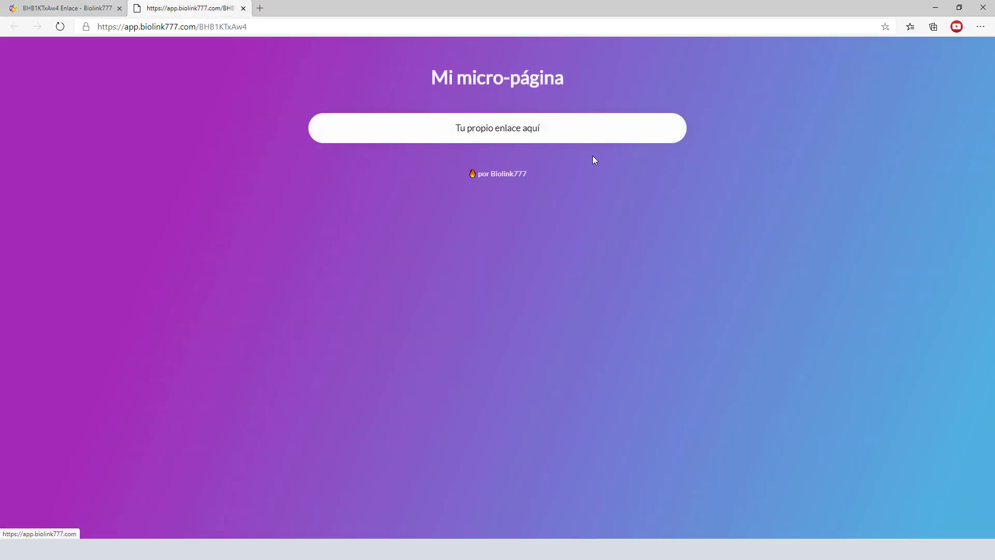
{"action": "left_click", "coordinate": [82, 9]}
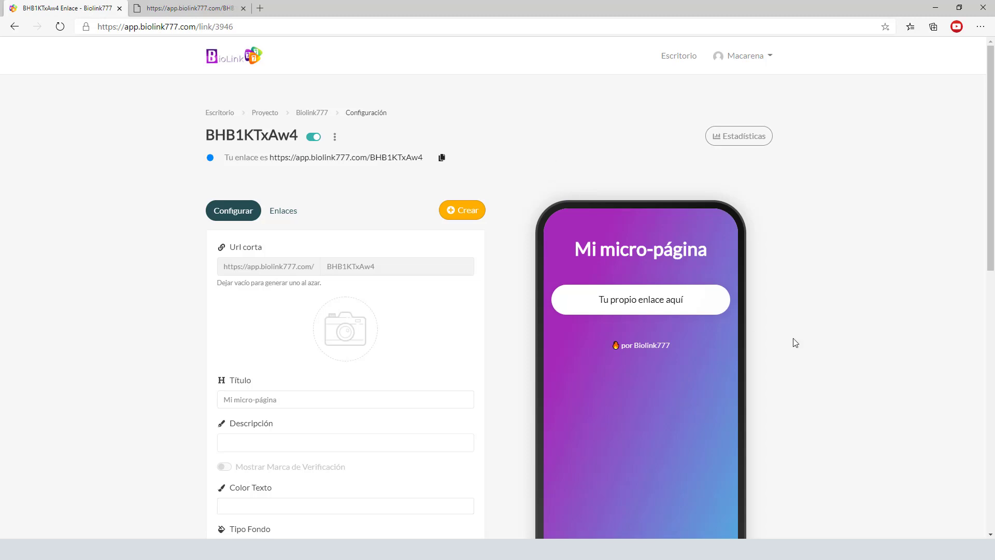
{"action": "scroll", "coordinate": [993, 237], "scroll_direction": "down", "scroll_amount": 1}
{"action": "scroll", "coordinate": [993, 237], "scroll_direction": "down", "scroll_amount": 2}
{"action": "scroll", "coordinate": [680, 254], "scroll_direction": "down", "scroll_amount": 3}
{"action": "scroll", "coordinate": [679, 255], "scroll_direction": "up", "scroll_amount": 3}
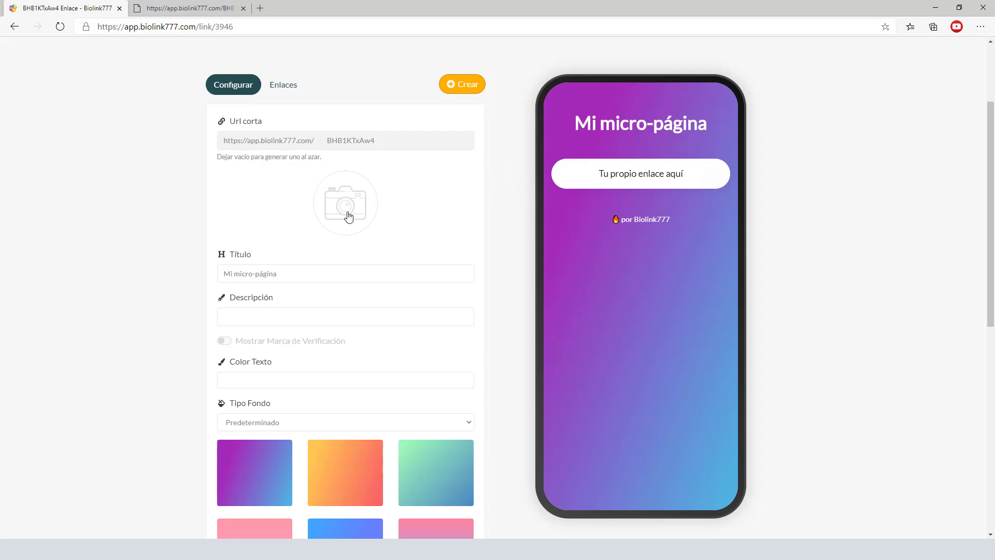
- Upload the black headphones picture as the micro-page's profile image
{"action": "left_click", "coordinate": [442, 206]}
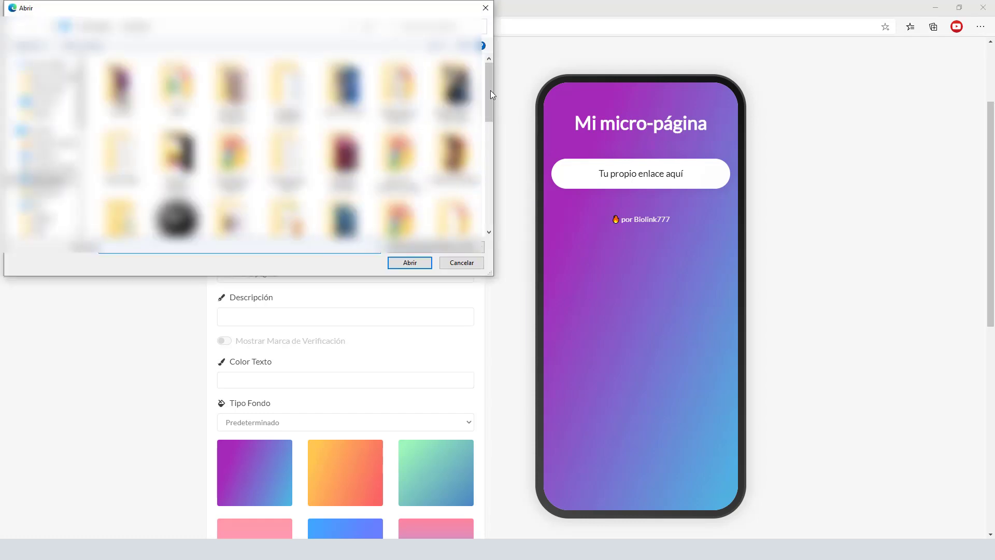
{"action": "left_click_drag", "start_coordinate": [490, 92], "coordinate": [491, 187]}
{"action": "left_click", "coordinate": [287, 92]}
{"action": "left_click", "coordinate": [409, 263]}
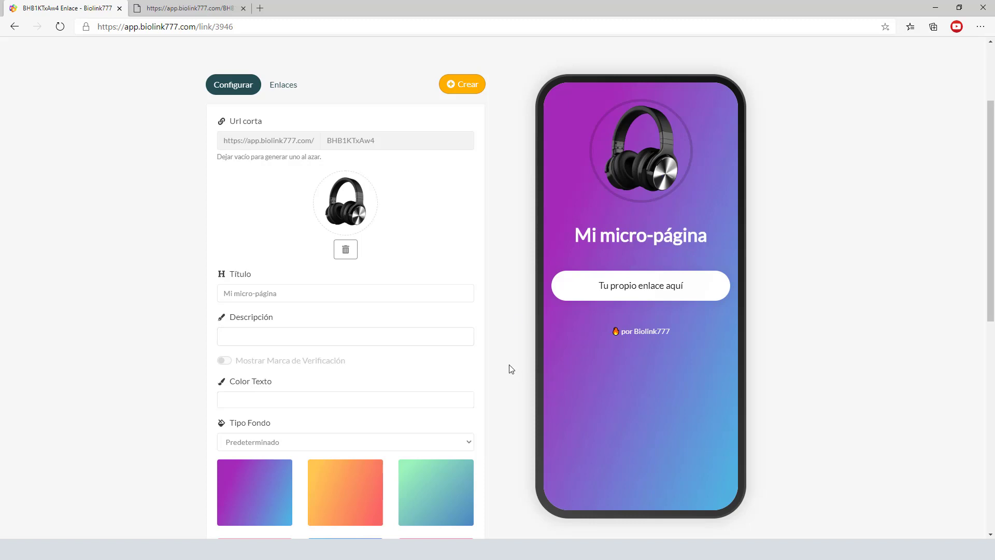
{"action": "scroll", "coordinate": [517, 346], "scroll_direction": "down", "scroll_amount": 7}
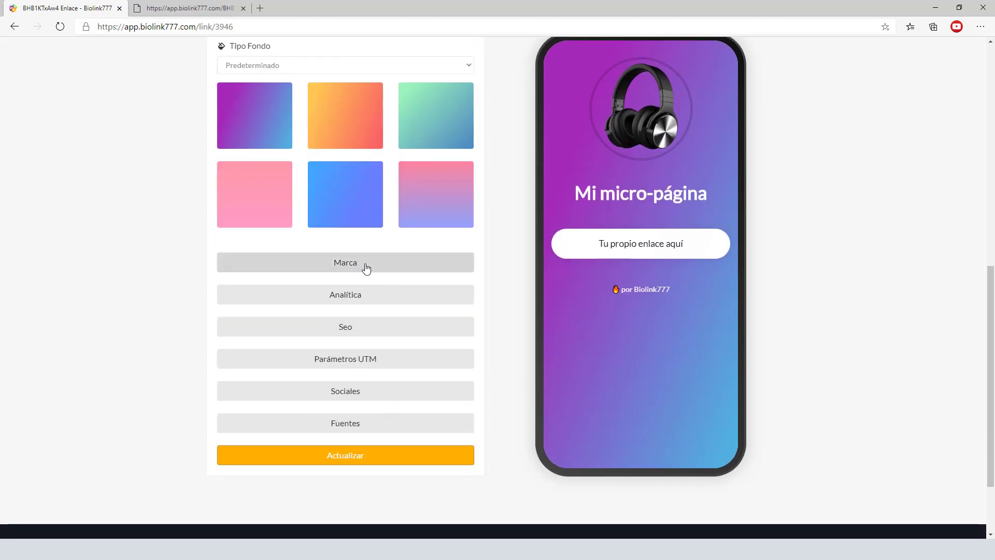
{"action": "left_click", "coordinate": [362, 266]}
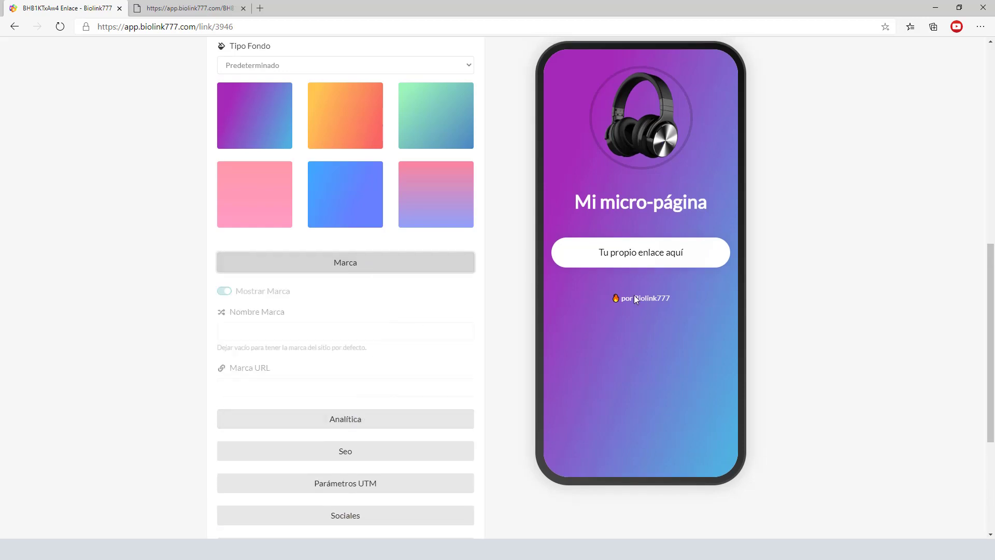
{"action": "left_click", "coordinate": [363, 267]}
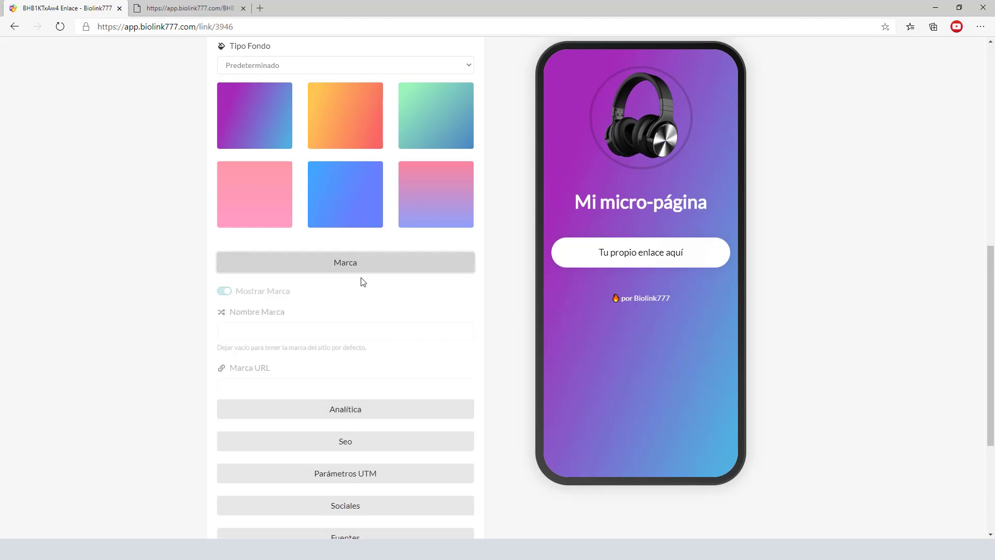
{"action": "left_click", "coordinate": [353, 293]}
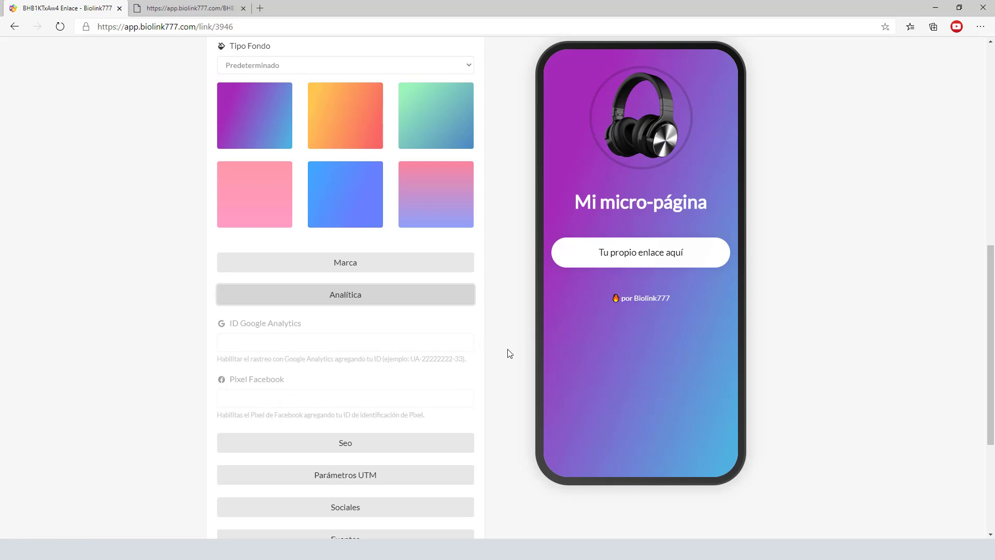
{"action": "left_click", "coordinate": [353, 299]}
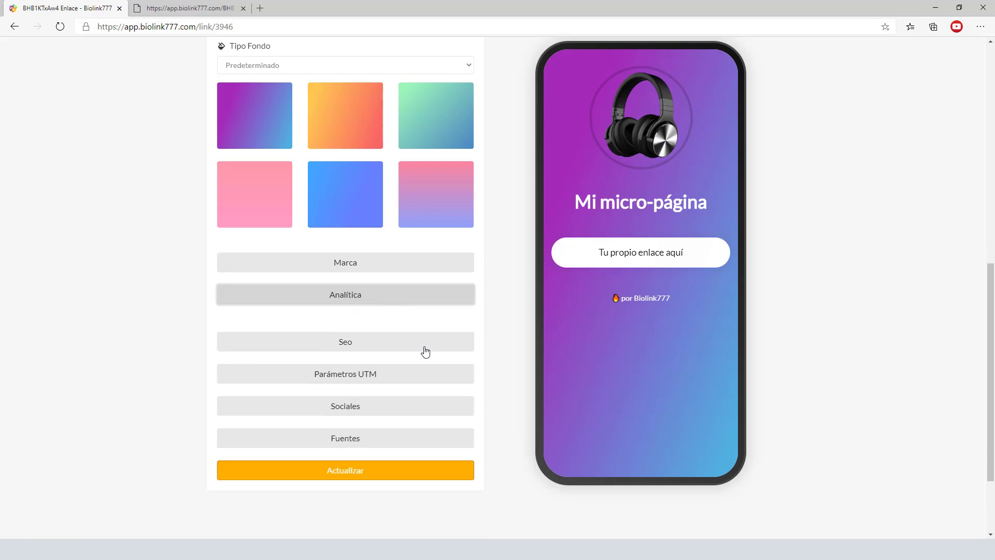
{"action": "left_click", "coordinate": [362, 391]}
{"action": "scroll", "coordinate": [293, 469], "scroll_direction": "down", "scroll_amount": 4}
{"action": "scroll", "coordinate": [292, 469], "scroll_direction": "down", "scroll_amount": 7}
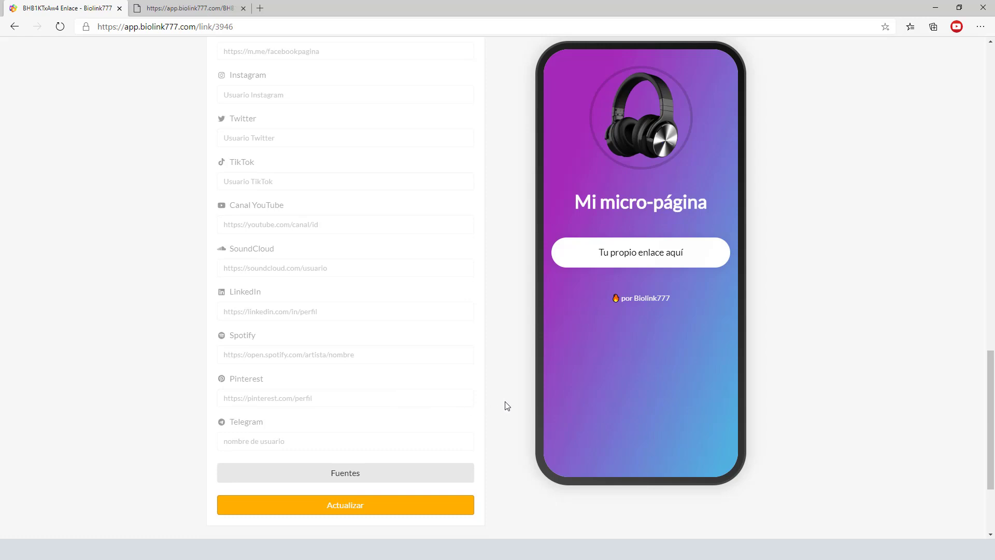
{"action": "scroll", "coordinate": [378, 284], "scroll_direction": "up", "scroll_amount": 7}
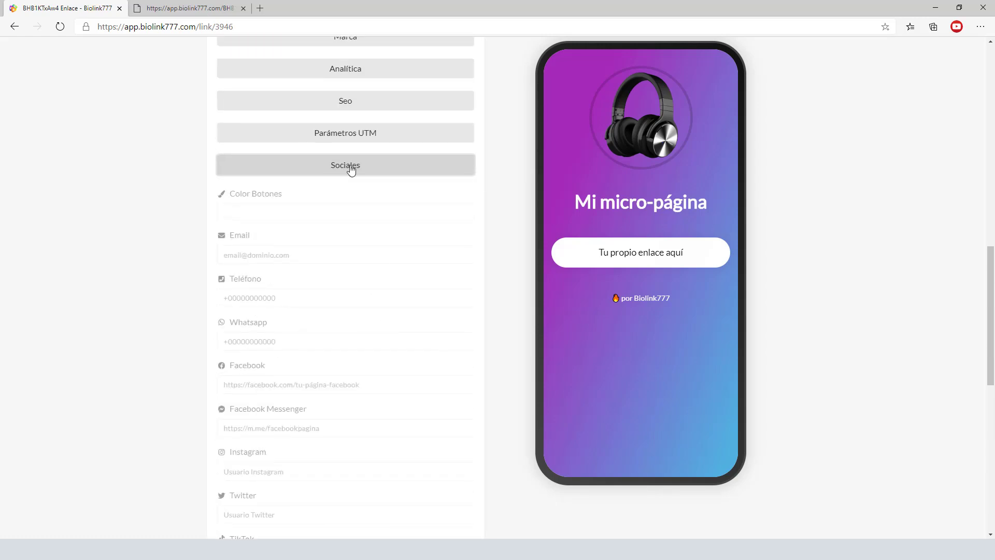
{"action": "left_click", "coordinate": [350, 168]}
{"action": "scroll", "coordinate": [477, 215], "scroll_direction": "up", "scroll_amount": 9}
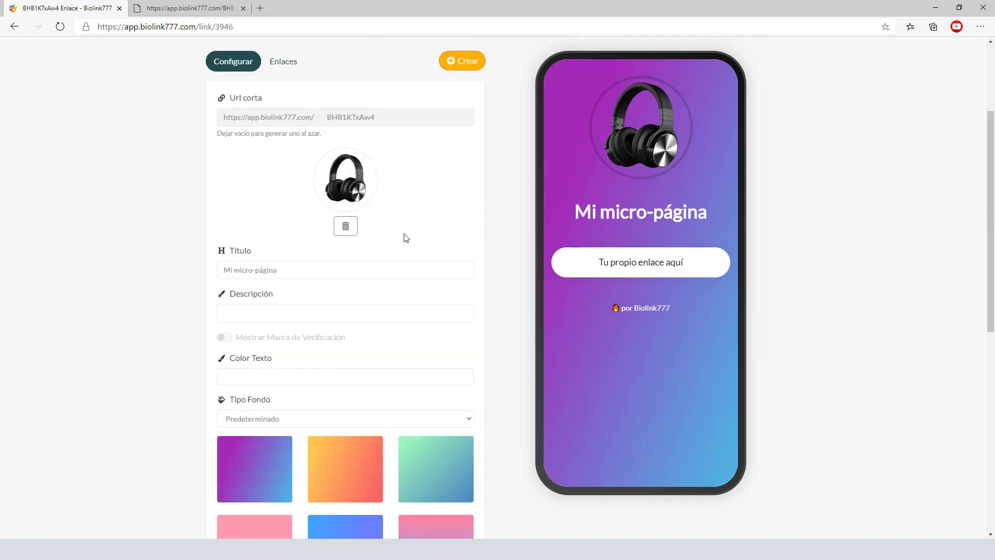
- Replace the 'Mi micro-página' title with '★ Auriculares Bluetooth ★' copied from the notes
{"action": "left_click", "coordinate": [290, 276]}
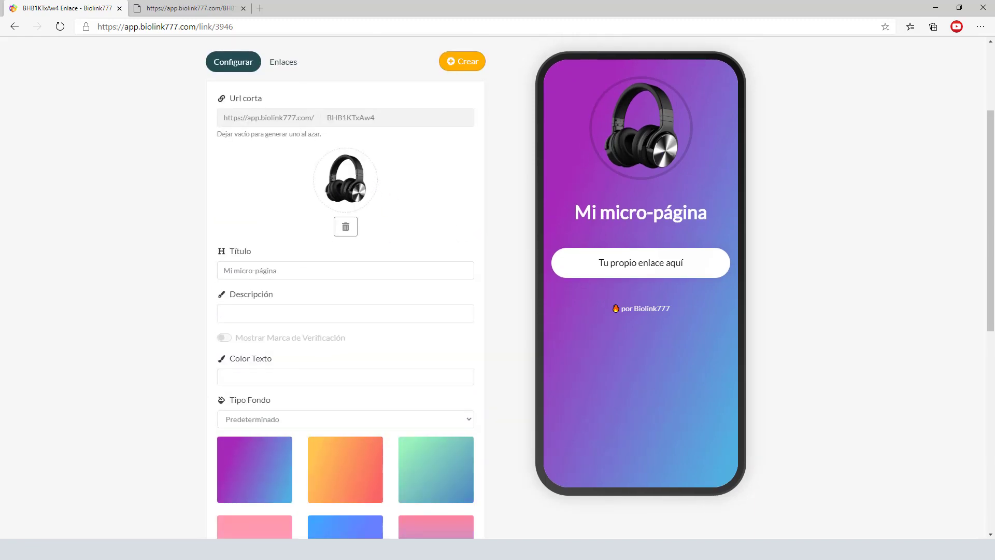
{"action": "key", "text": "alt+Tab"}
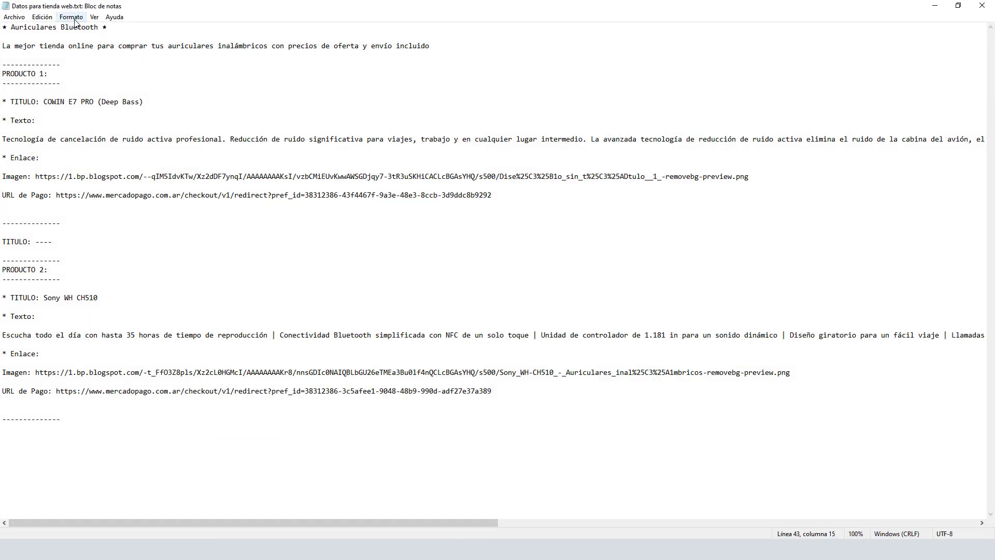
{"action": "left_click_drag", "start_coordinate": [116, 27], "coordinate": [1, 28]}
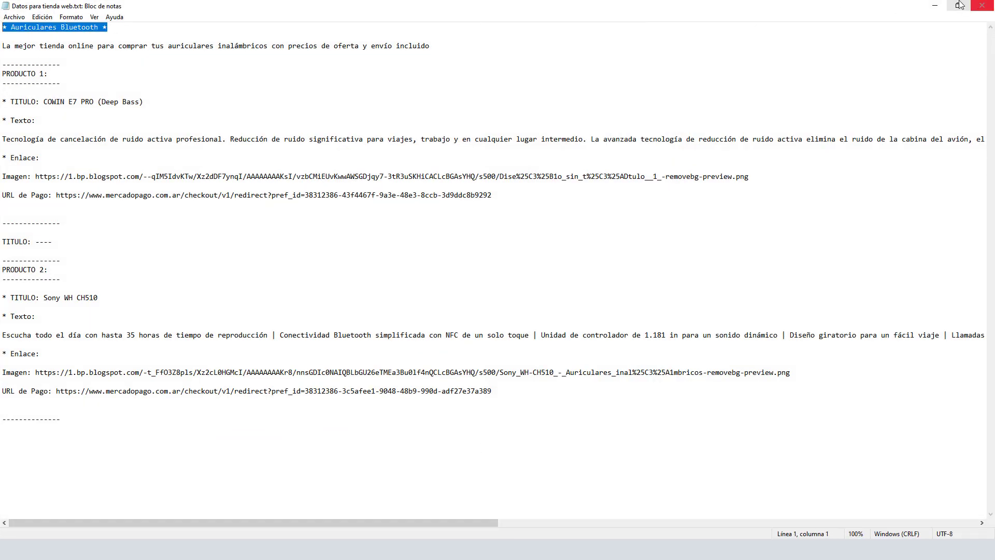
{"action": "left_click", "coordinate": [943, 6]}
{"action": "left_click", "coordinate": [345, 270]}
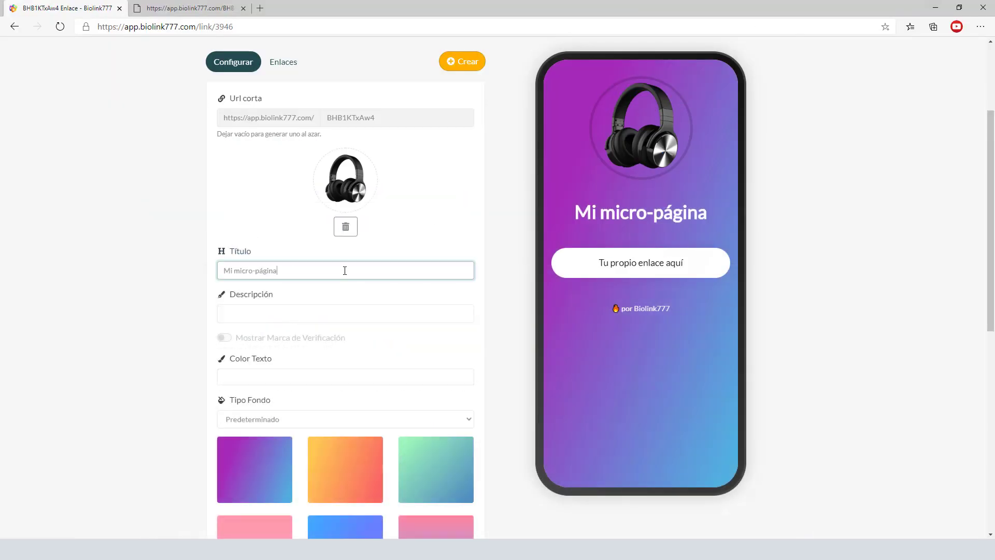
{"action": "left_click_drag", "start_coordinate": [300, 270], "coordinate": [186, 282]}
{"action": "type", "text": "★ Auriculares Bluetooth ★"}
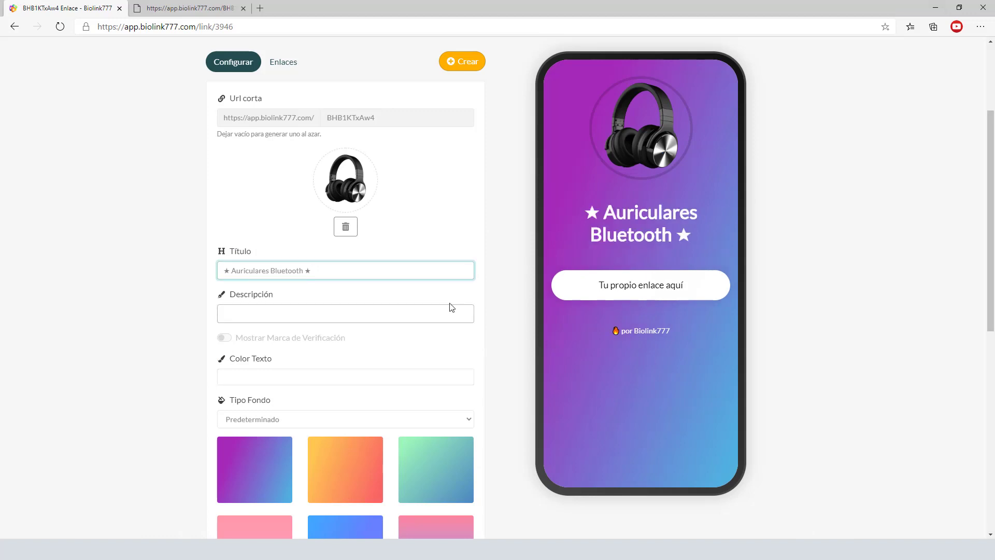
- Paste the 'La mejor tienda online…' tagline from the notes into the Descripción field
{"action": "left_click", "coordinate": [293, 316]}
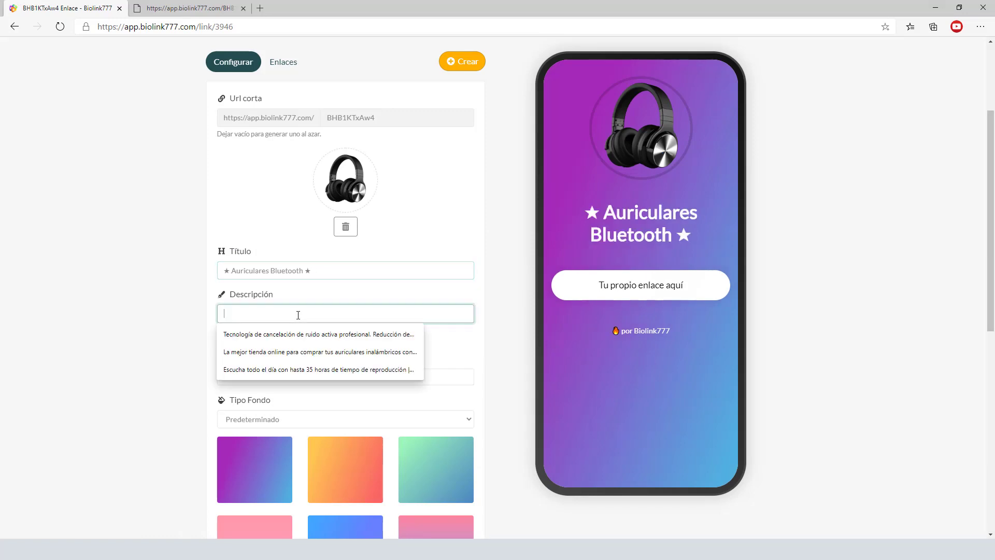
{"action": "left_click", "coordinate": [440, 355]}
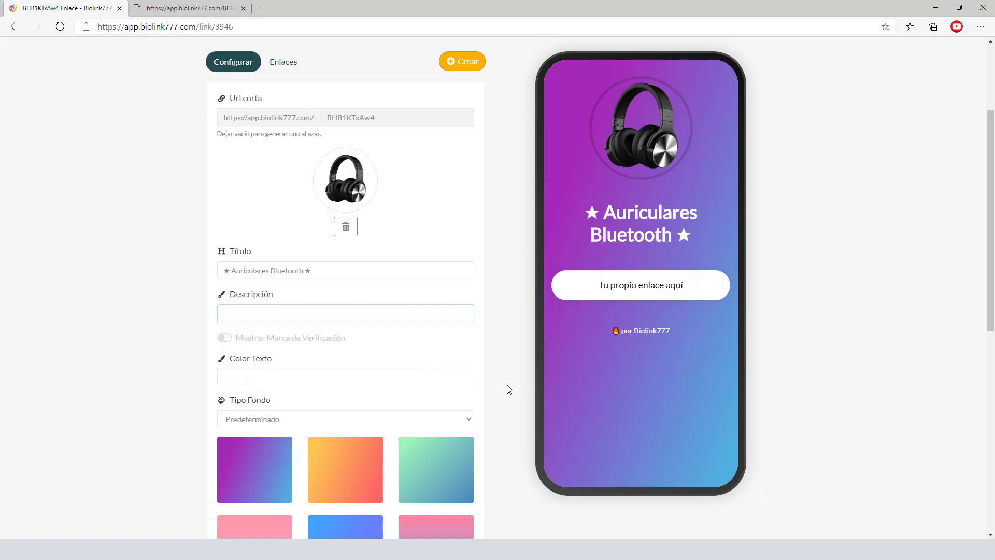
{"action": "key", "text": "alt+Tab"}
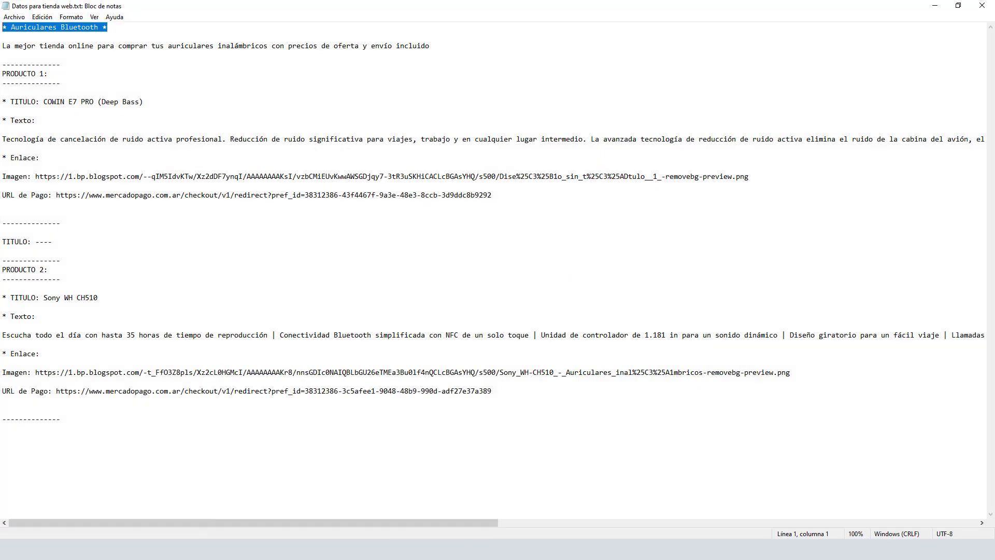
{"action": "left_click", "coordinate": [2, 45]}
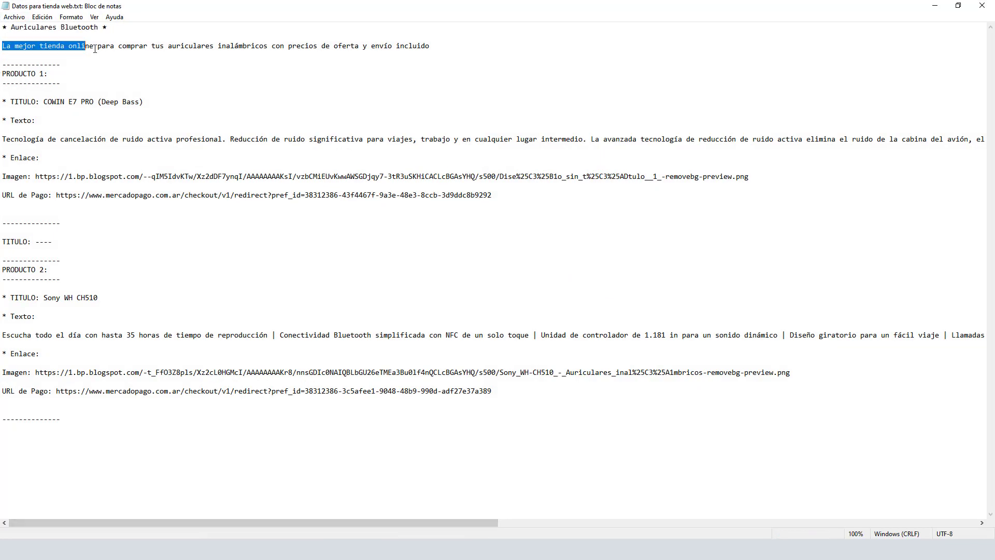
{"action": "left_click_drag", "start_coordinate": [445, 41], "coordinate": [501, 48]}
{"action": "key", "text": "ctrl+c"}
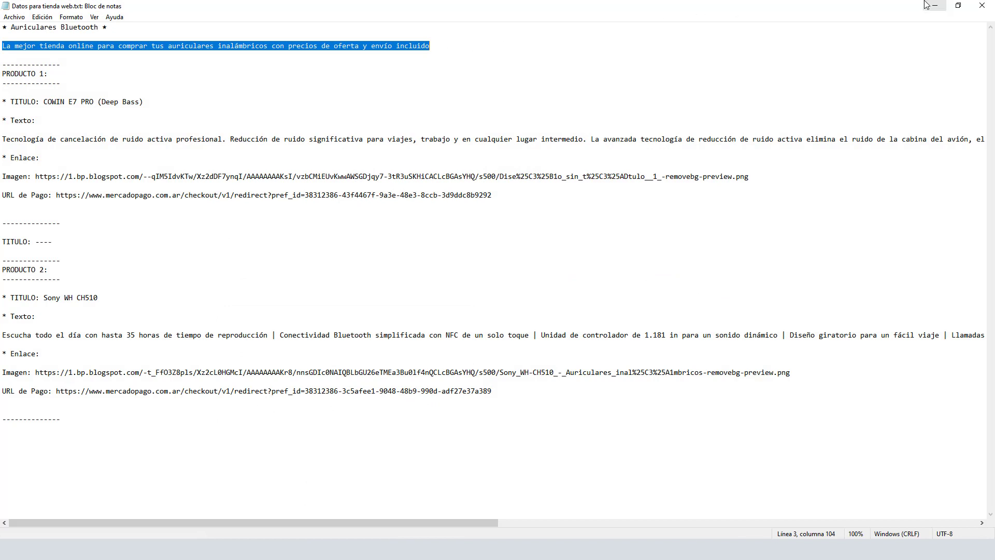
{"action": "left_click", "coordinate": [934, 6]}
{"action": "left_click", "coordinate": [463, 312]}
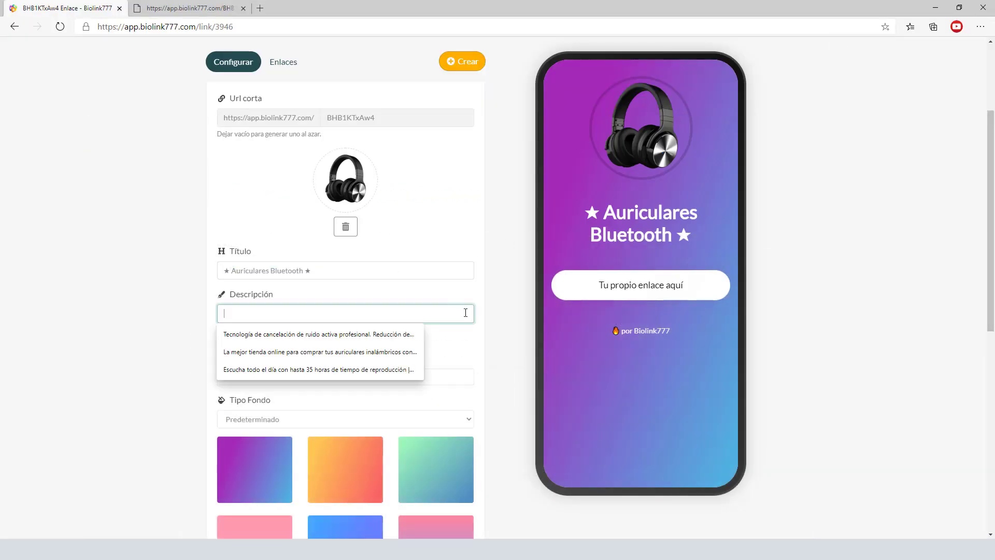
{"action": "key", "text": "ctrl+v"}
{"action": "left_click", "coordinate": [498, 325]}
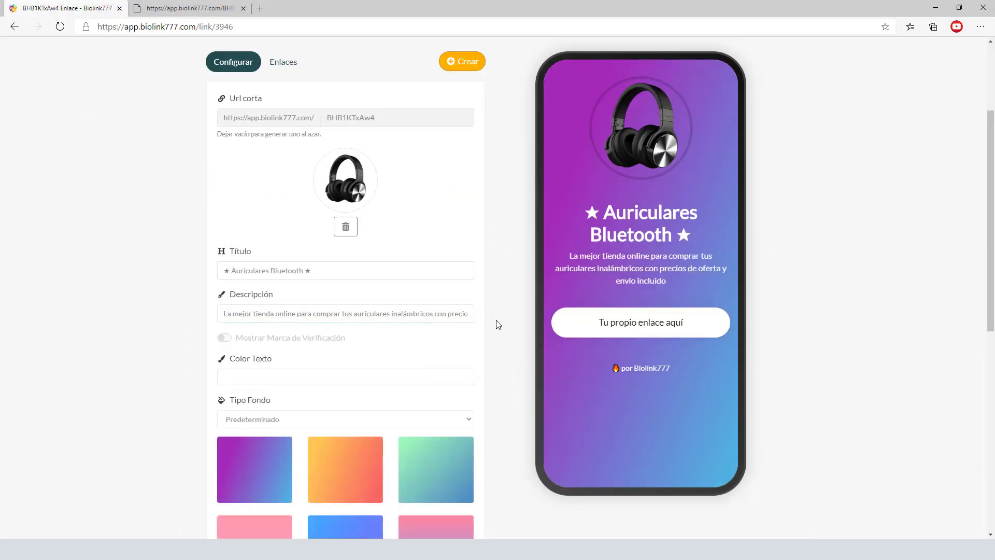
- Try the blue, green and orange gradients, keep purple with Predeterminado, and save with Actualizar
{"action": "scroll", "coordinate": [494, 375], "scroll_direction": "down", "scroll_amount": 2}
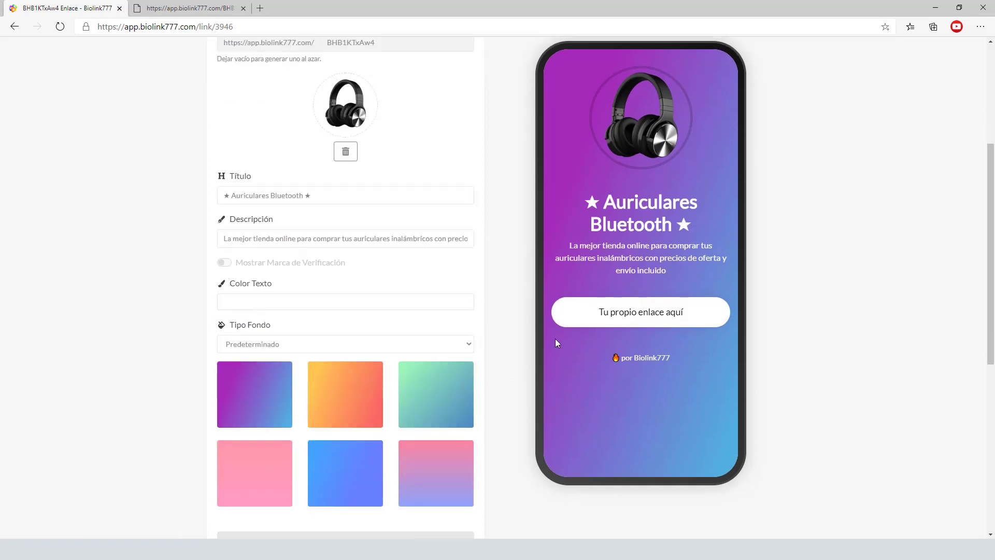
{"action": "left_click", "coordinate": [340, 499]}
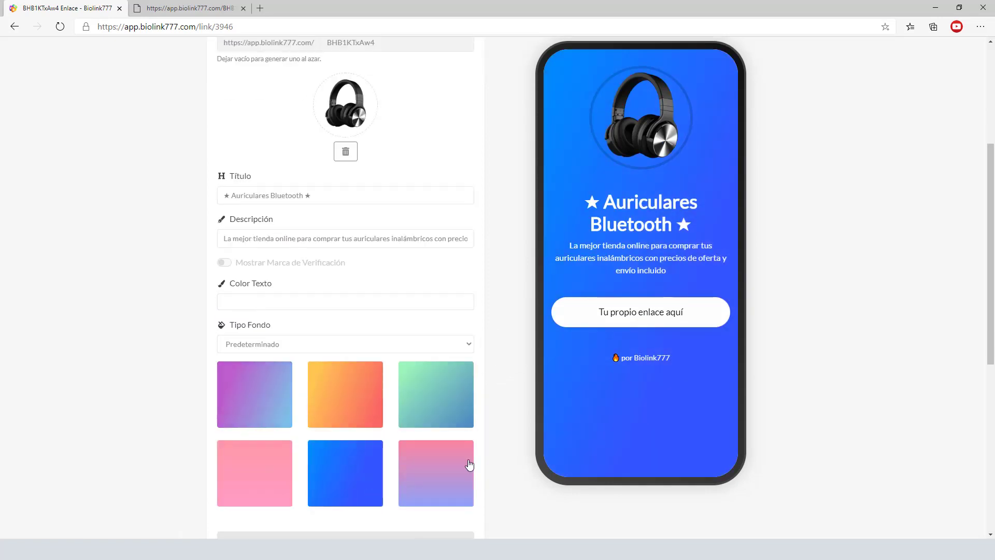
{"action": "left_click", "coordinate": [461, 416]}
{"action": "left_click", "coordinate": [355, 417]}
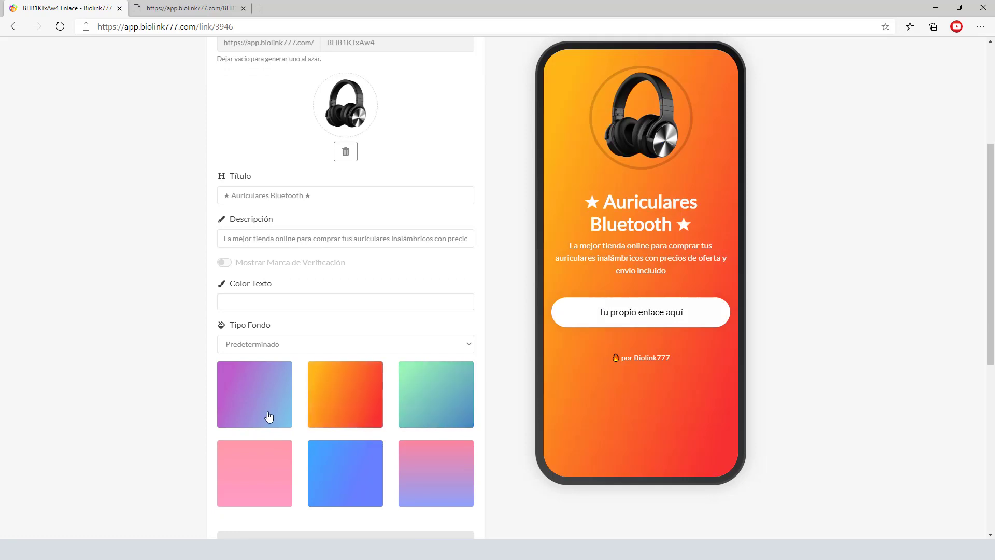
{"action": "left_click", "coordinate": [268, 413]}
{"action": "left_click", "coordinate": [319, 349]}
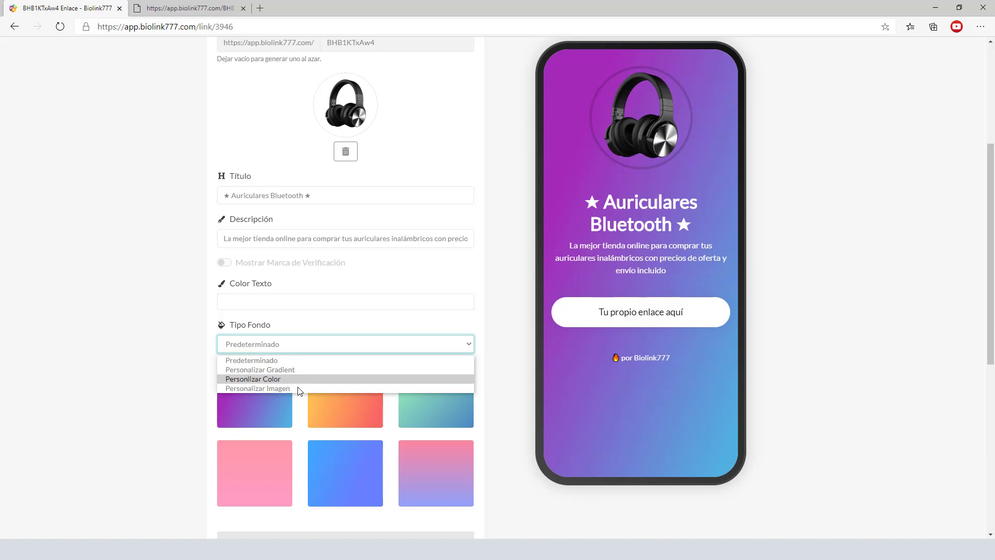
{"action": "left_click", "coordinate": [506, 366]}
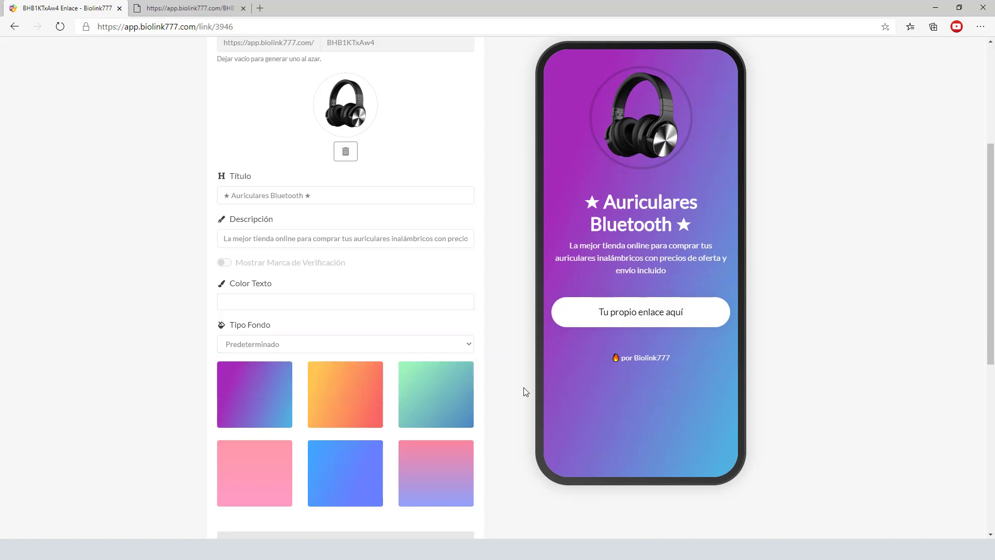
{"action": "scroll", "coordinate": [505, 384], "scroll_direction": "down", "scroll_amount": 5}
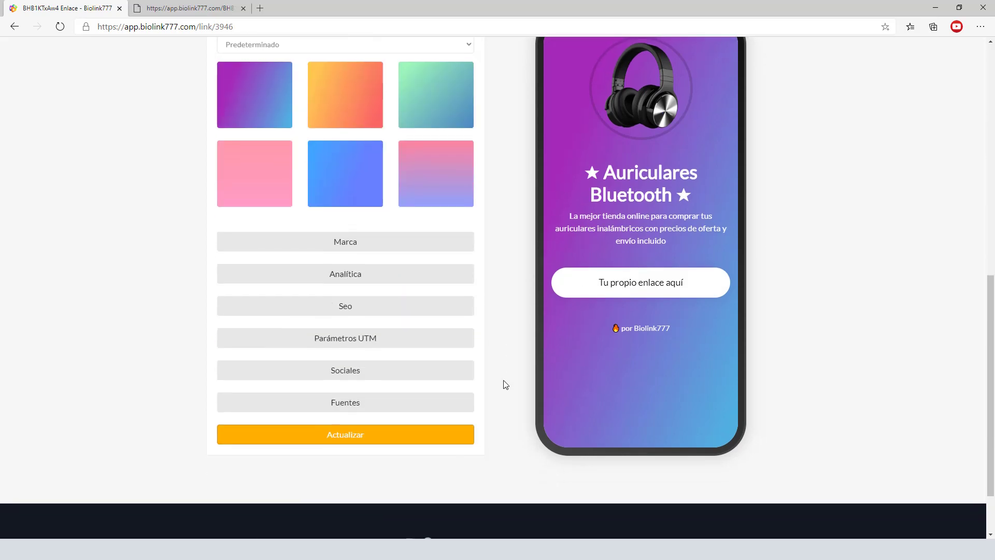
{"action": "left_click", "coordinate": [346, 437]}
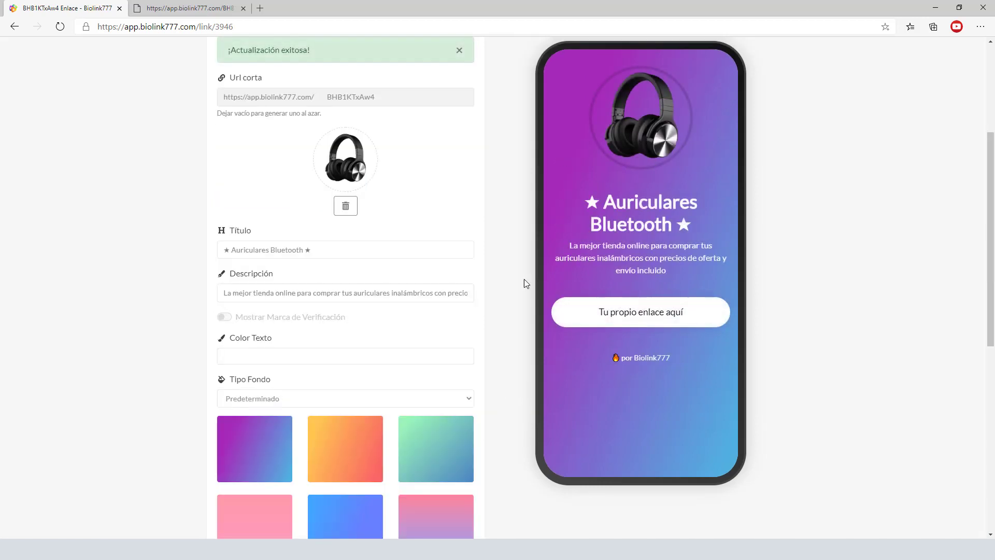
{"action": "scroll", "coordinate": [505, 282], "scroll_direction": "up", "scroll_amount": 4}
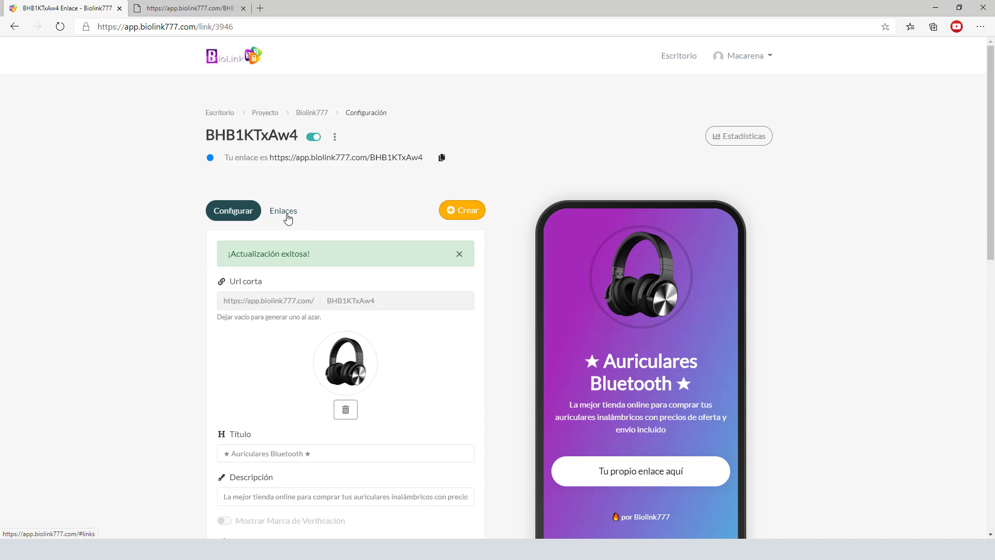
- On the Enlaces tab, delete the placeholder link 'Tu propio enlace aquí'
{"action": "left_click", "coordinate": [286, 217]}
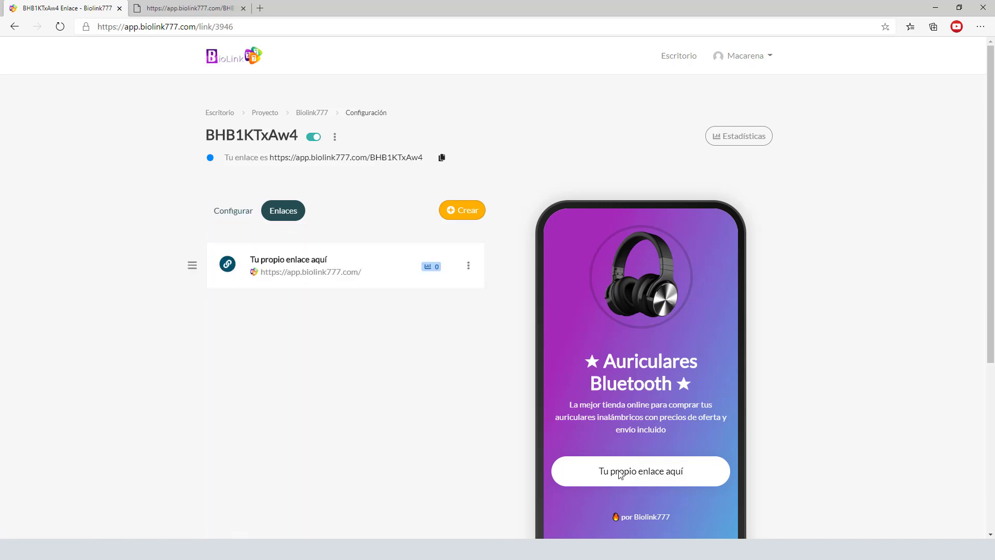
{"action": "scroll", "coordinate": [672, 431], "scroll_direction": "down", "scroll_amount": 3}
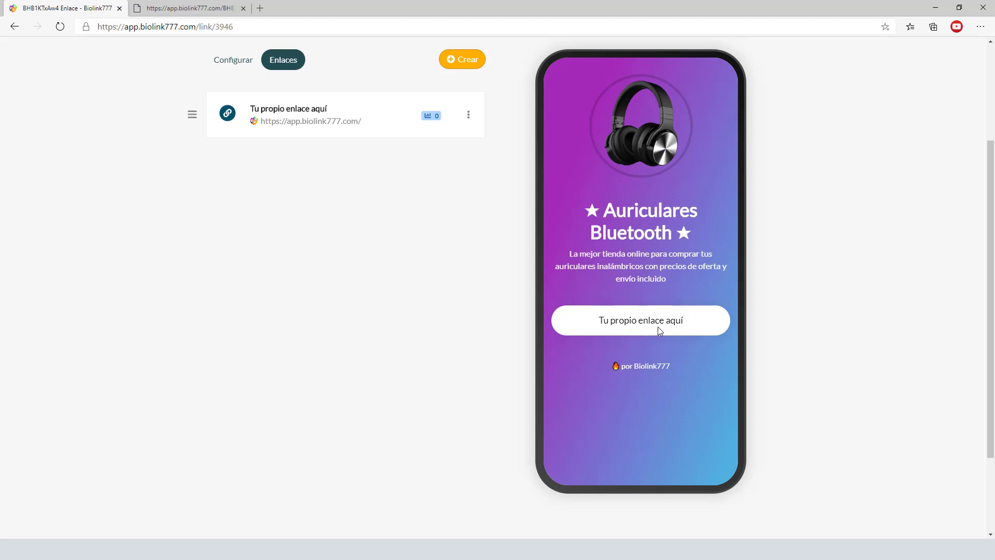
{"action": "scroll", "coordinate": [663, 440], "scroll_direction": "up", "scroll_amount": 3}
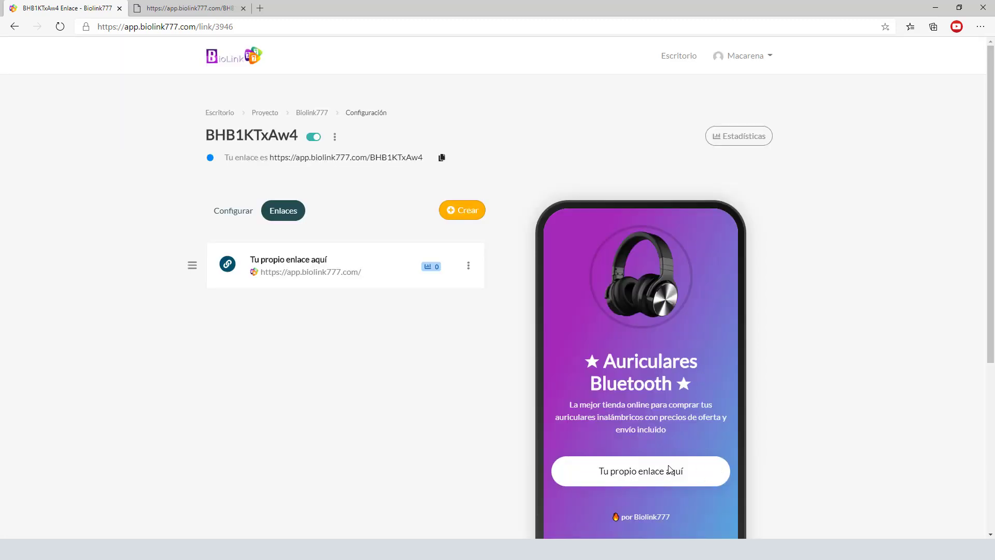
{"action": "left_click", "coordinate": [469, 266]}
{"action": "left_click", "coordinate": [415, 351]}
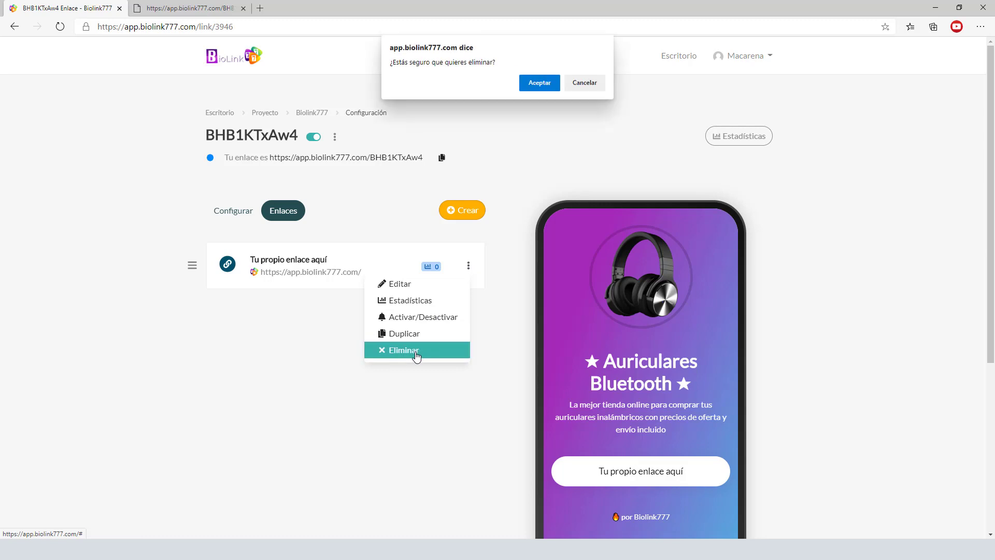
{"action": "left_click", "coordinate": [540, 84]}
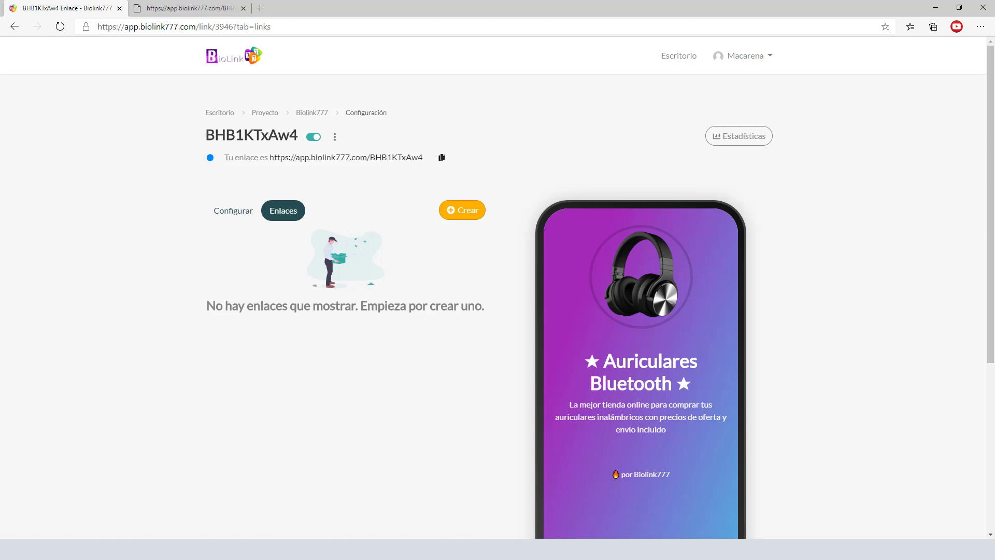
- Copy the title 'COWIN E7 PRO (Deep Bass)' from the notes and open the Crear block list
{"action": "key", "text": "alt+Tab"}
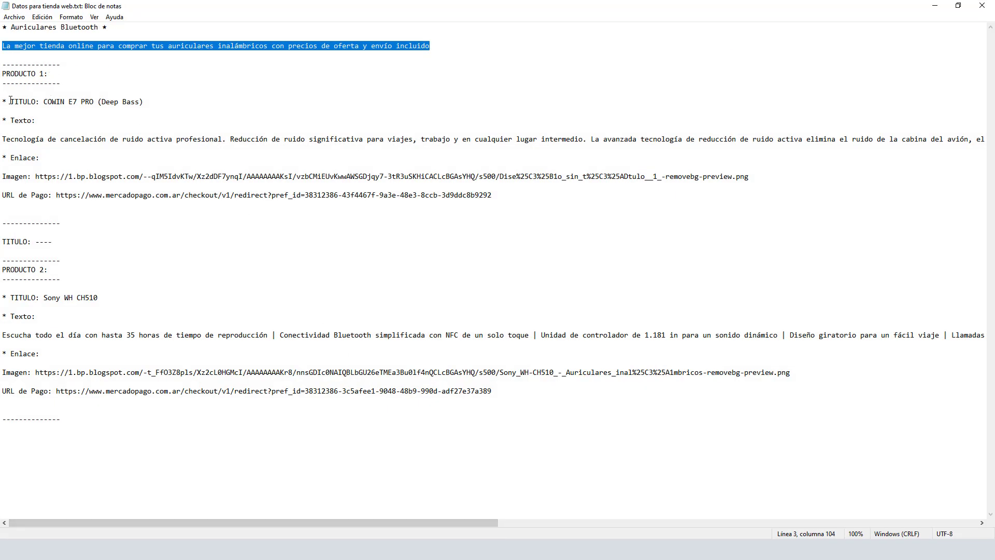
{"action": "left_click_drag", "start_coordinate": [43, 103], "coordinate": [146, 104]}
{"action": "key", "text": "ctrl+c"}
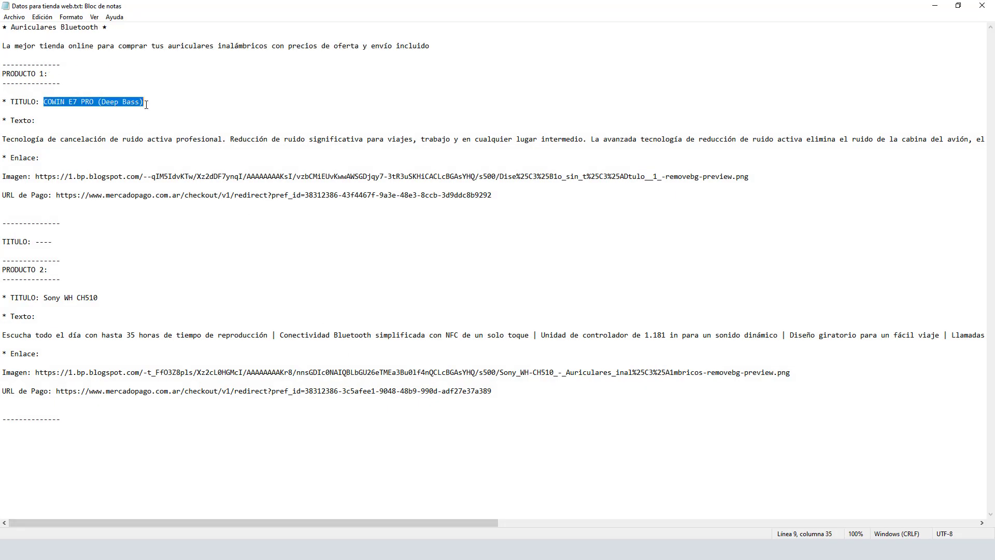
{"action": "left_click", "coordinate": [935, 5]}
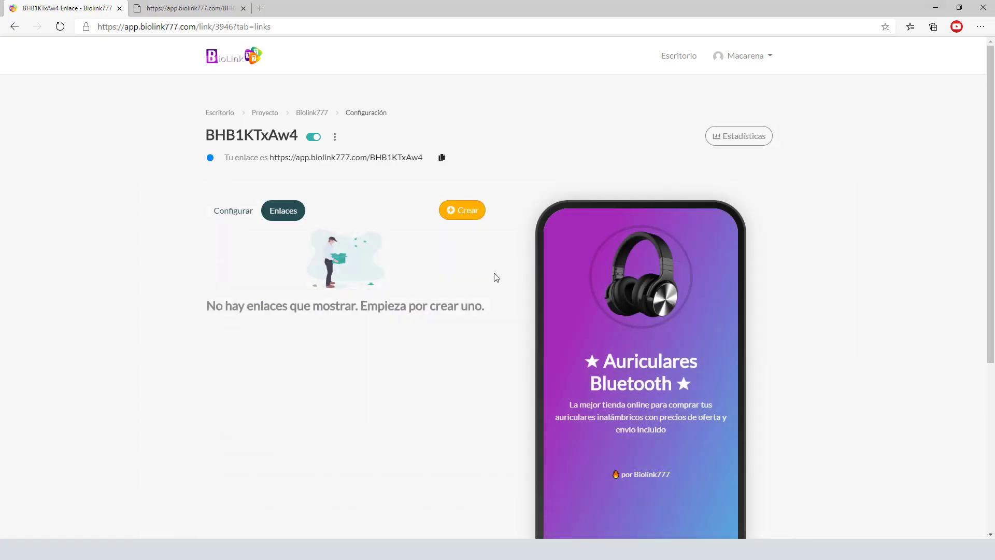
{"action": "left_click", "coordinate": [470, 215]}
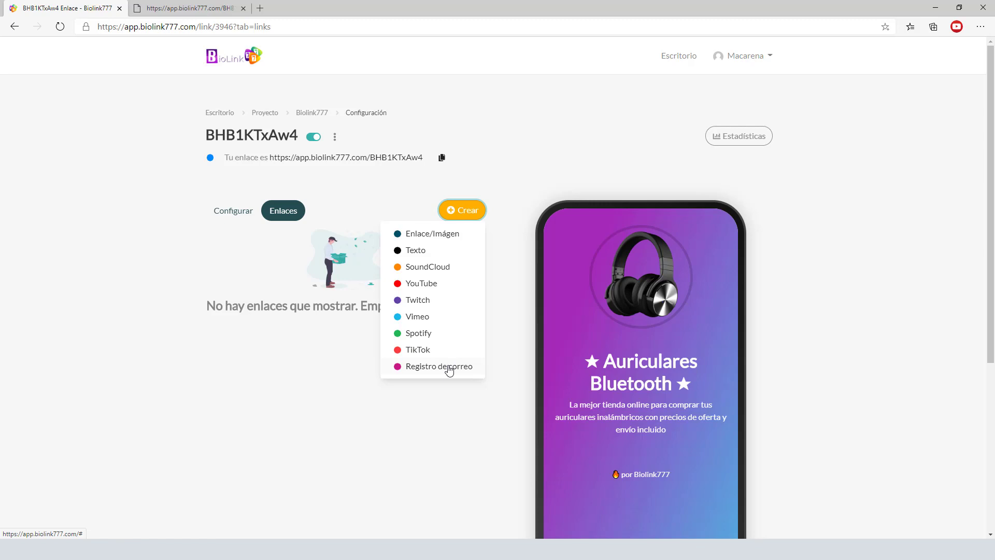
- Add a Texto block with the pasted title 'COWIN E7 PRO (Deep Bass)'
{"action": "left_click", "coordinate": [429, 253]}
{"action": "left_click", "coordinate": [428, 280]}
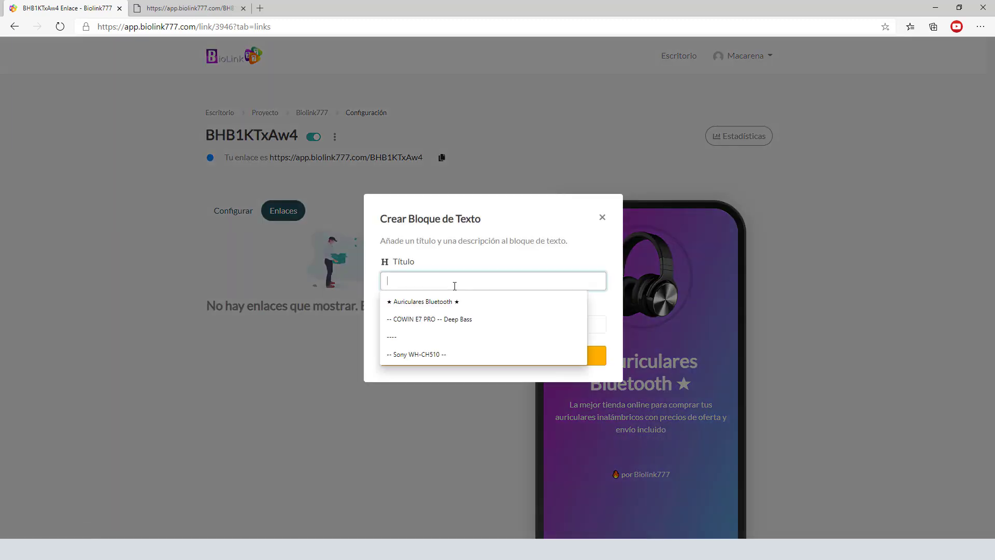
{"action": "key", "text": "ctrl+v"}
{"action": "left_click", "coordinate": [504, 360]}
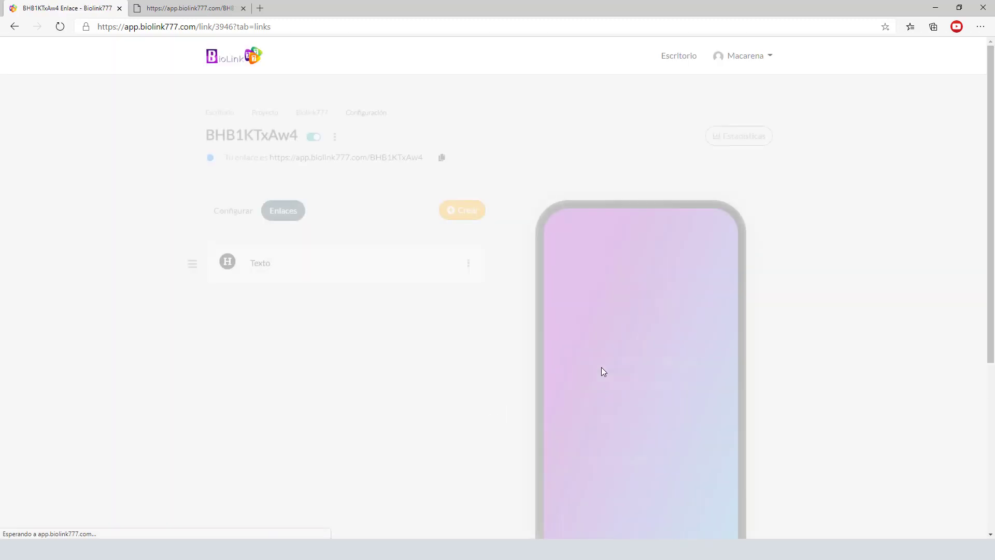
{"action": "scroll", "coordinate": [815, 387], "scroll_direction": "down", "scroll_amount": 3}
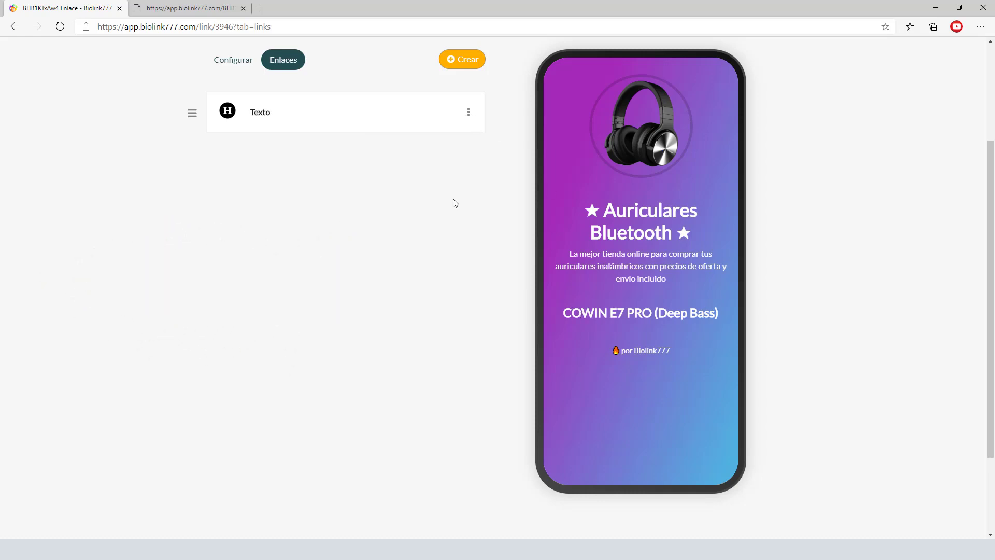
- Edit the COWIN E7 PRO block, paste its noise-cancellation description from the notes, and save
{"action": "left_click", "coordinate": [468, 113]}
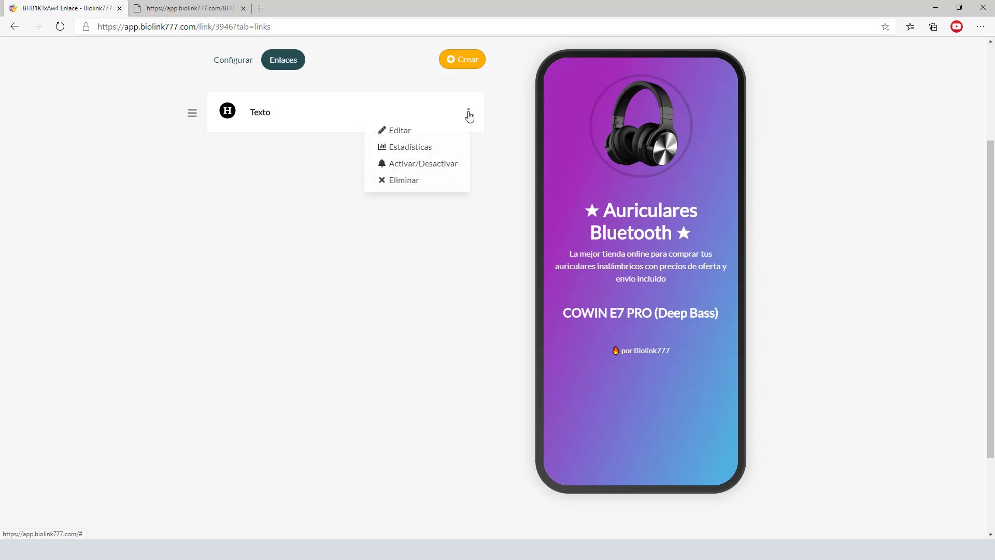
{"action": "left_click", "coordinate": [410, 132]}
{"action": "left_click", "coordinate": [304, 199]}
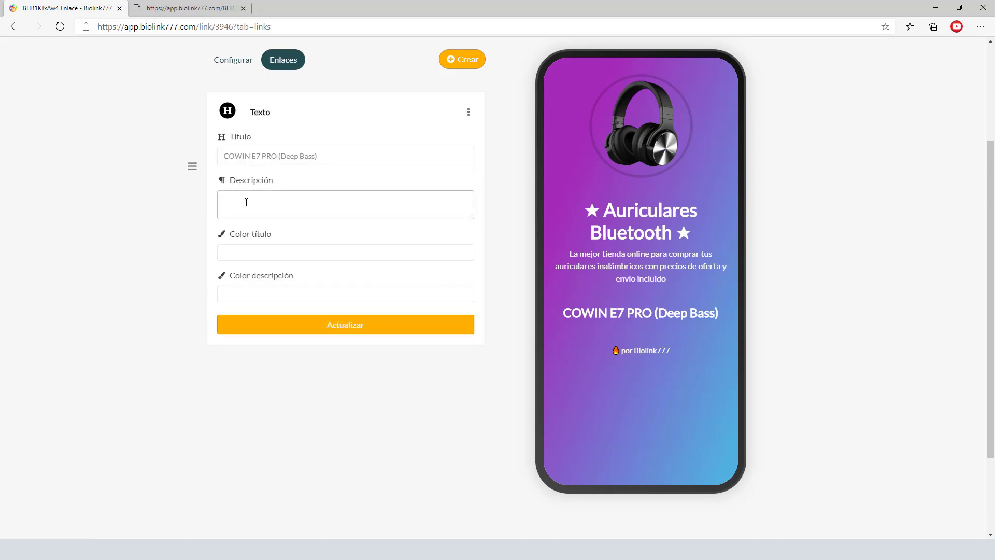
{"action": "left_click", "coordinate": [442, 534]}
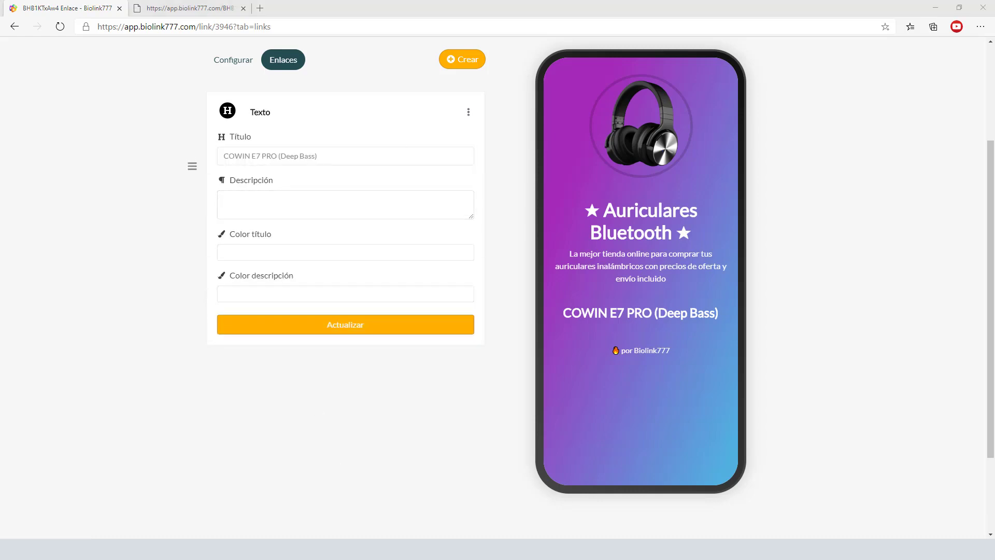
{"action": "key", "text": "alt+Tab"}
{"action": "left_click_drag", "start_coordinate": [2, 139], "coordinate": [325, 155]}
{"action": "left_click_drag", "start_coordinate": [976, 162], "coordinate": [990, 143]}
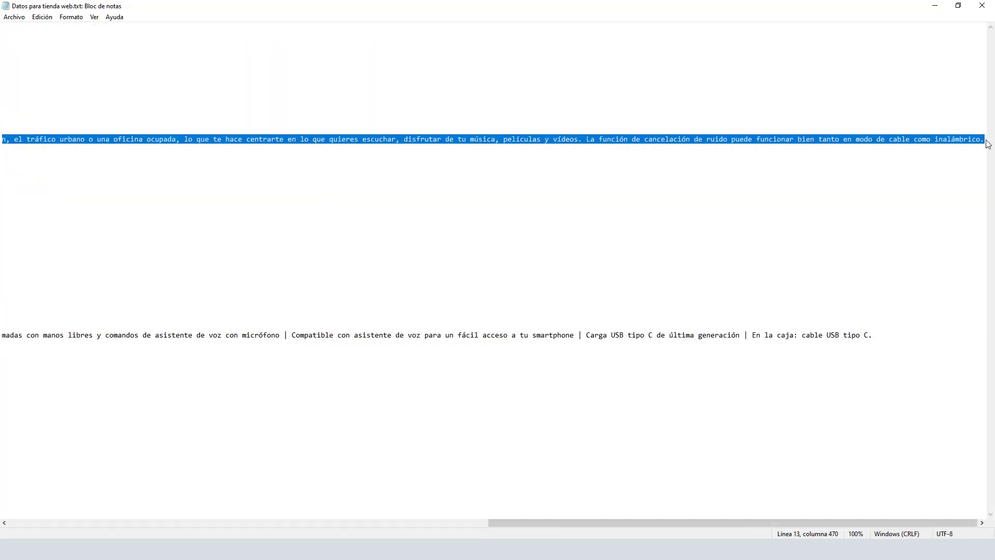
{"action": "left_click", "coordinate": [933, 7]}
{"action": "left_click", "coordinate": [296, 204]}
{"action": "key", "text": "ctrl+v"}
{"action": "left_click", "coordinate": [355, 325]}
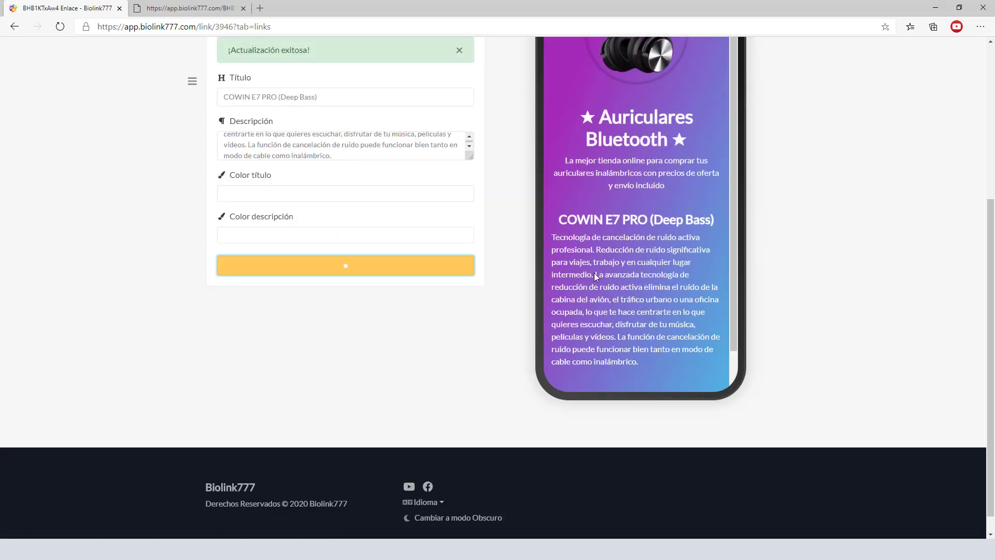
{"action": "scroll", "coordinate": [495, 369], "scroll_direction": "up", "scroll_amount": 1}
{"action": "scroll", "coordinate": [494, 369], "scroll_direction": "up", "scroll_amount": 3}
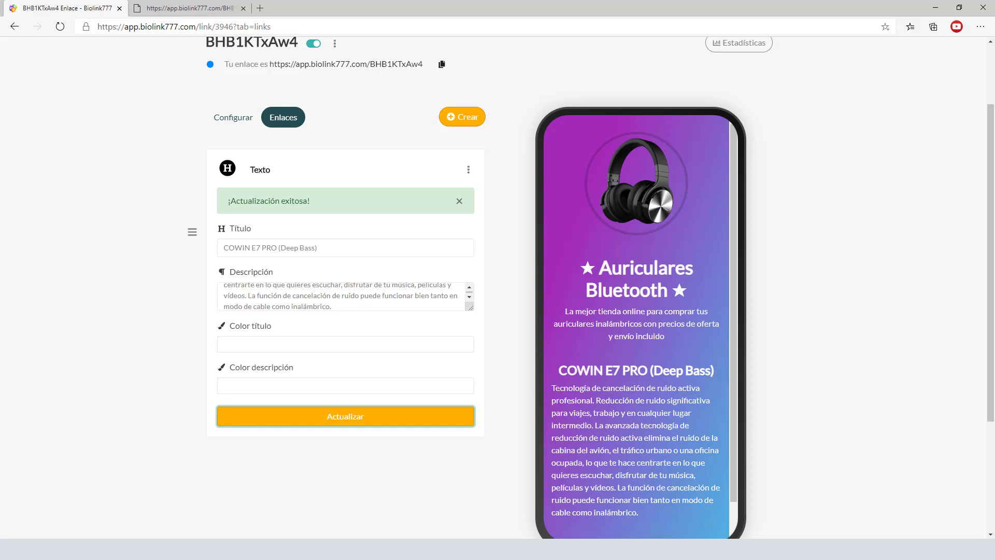
- Bring up the Blogger window showing the empty posts list of 'Blog para Subir Imagenes'
{"action": "mouse_move", "coordinate": [490, 549]}
{"action": "left_click", "coordinate": [570, 521]}
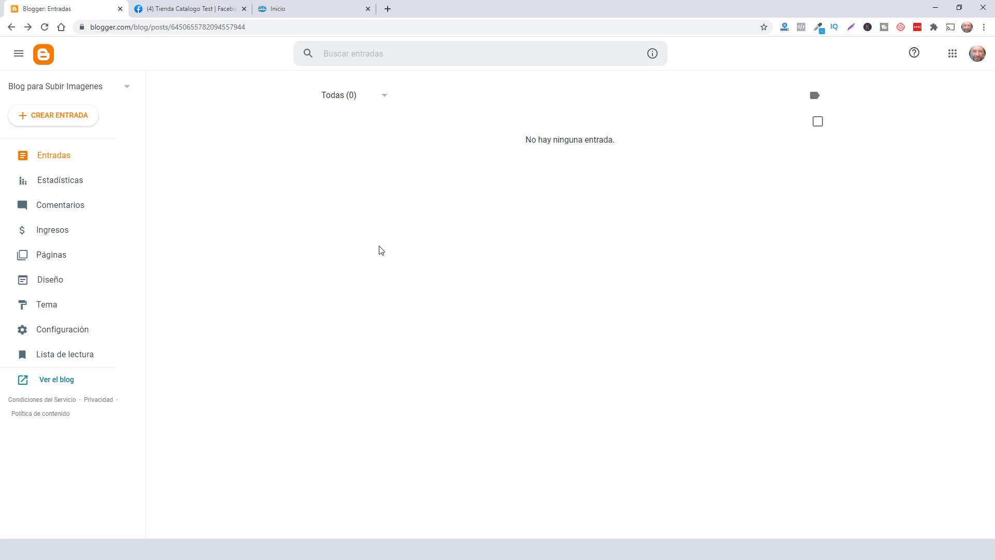
- Start a new Blogger post and upload the COWIN and Sony headphone images into its body
{"action": "left_click", "coordinate": [64, 118]}
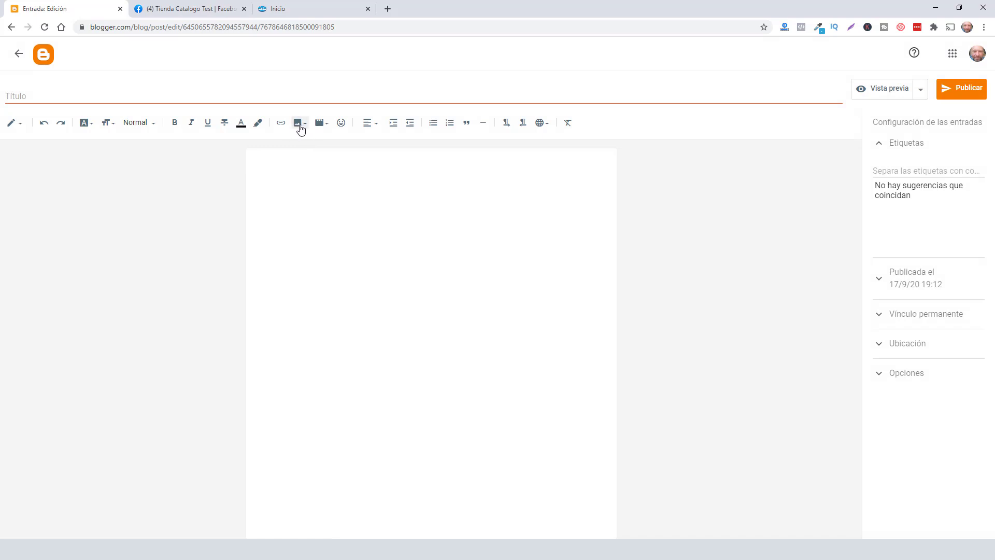
{"action": "left_click", "coordinate": [299, 126]}
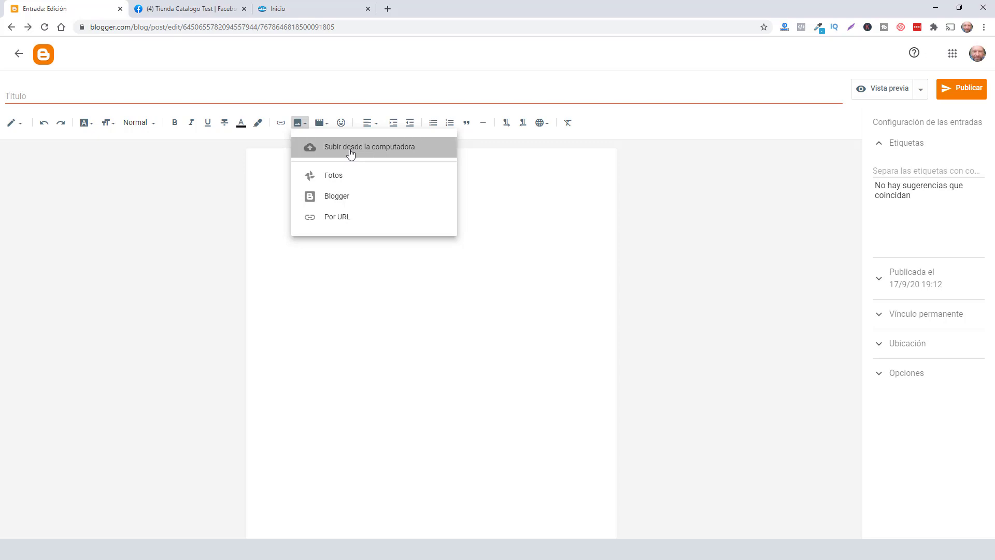
{"action": "left_click", "coordinate": [350, 150]}
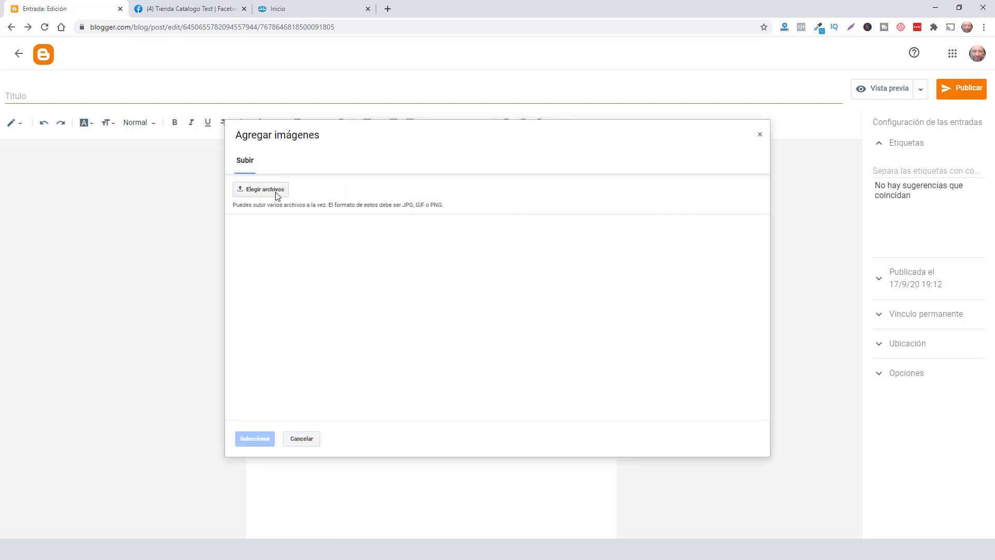
{"action": "left_click", "coordinate": [276, 193]}
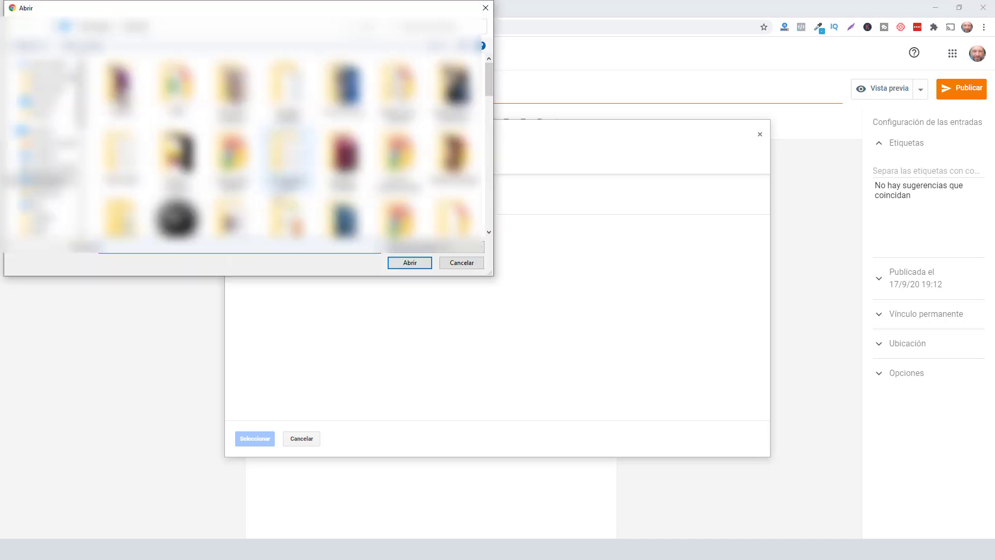
{"action": "left_click_drag", "start_coordinate": [486, 78], "coordinate": [489, 158]}
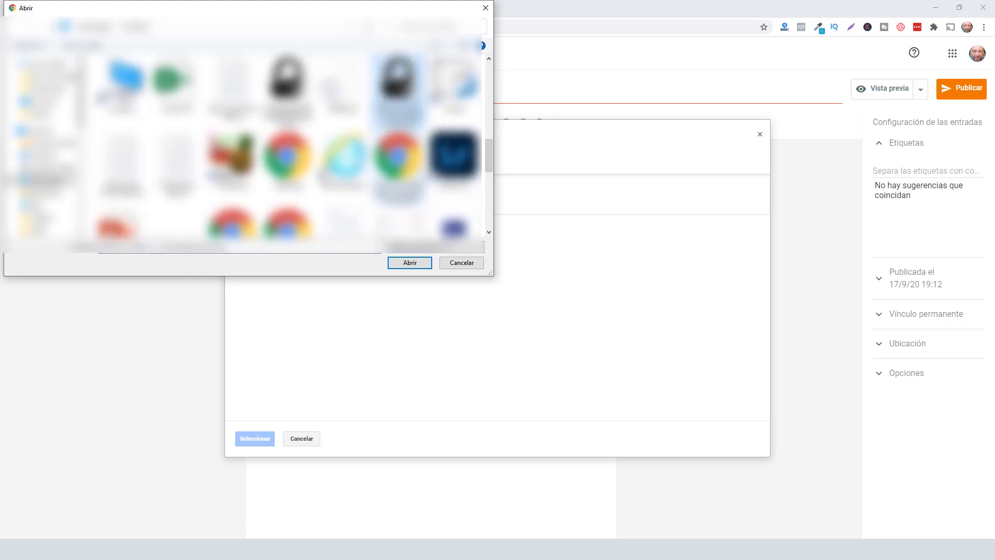
{"action": "scroll", "coordinate": [435, 171], "scroll_direction": "down", "scroll_amount": 2}
{"action": "scroll", "coordinate": [435, 171], "scroll_direction": "down", "scroll_amount": 2}
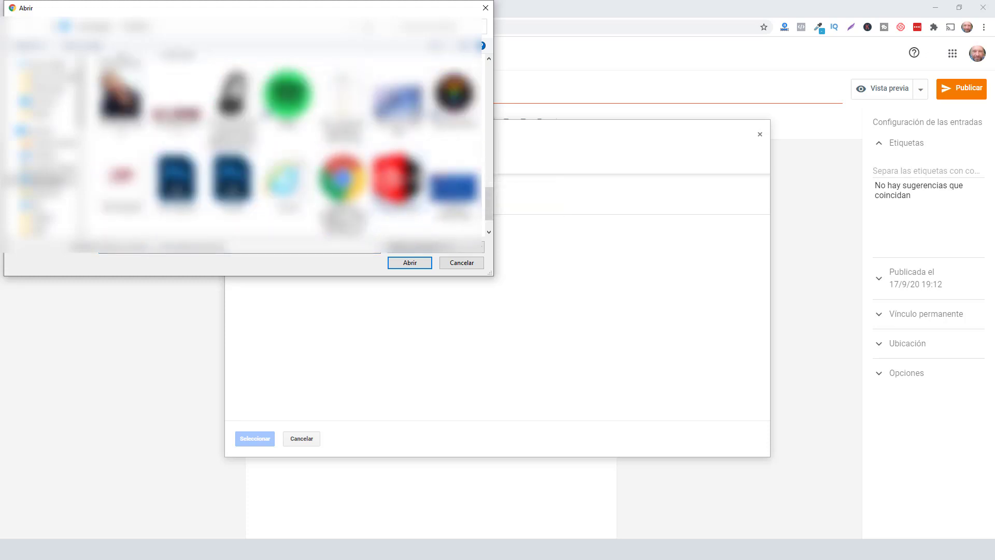
{"action": "left_click", "coordinate": [234, 109]}
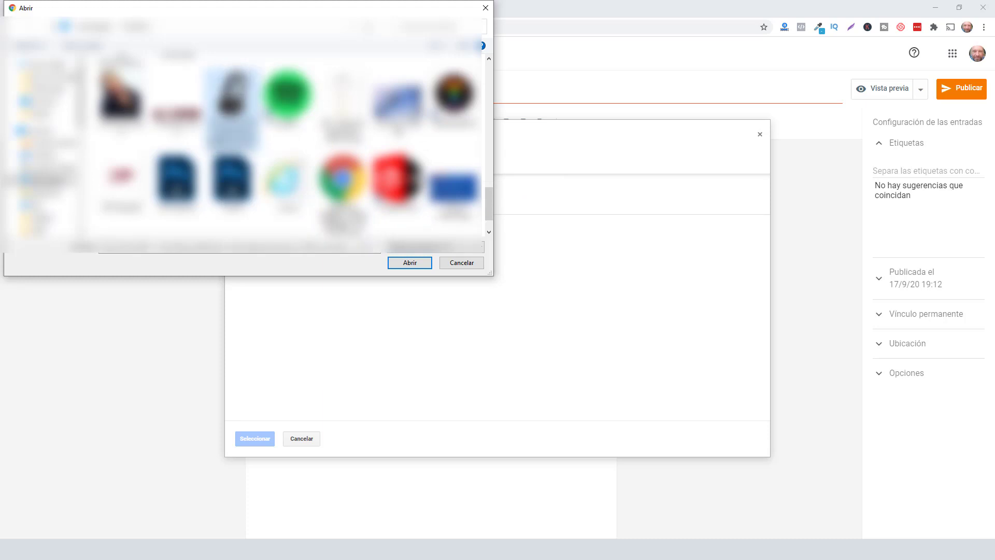
{"action": "left_click", "coordinate": [414, 265]}
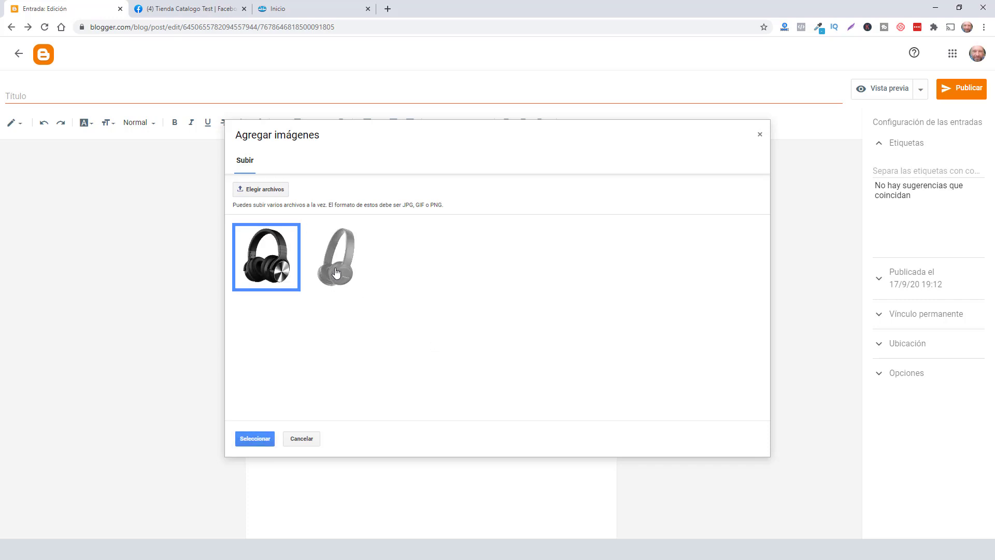
{"action": "left_click", "coordinate": [257, 438]}
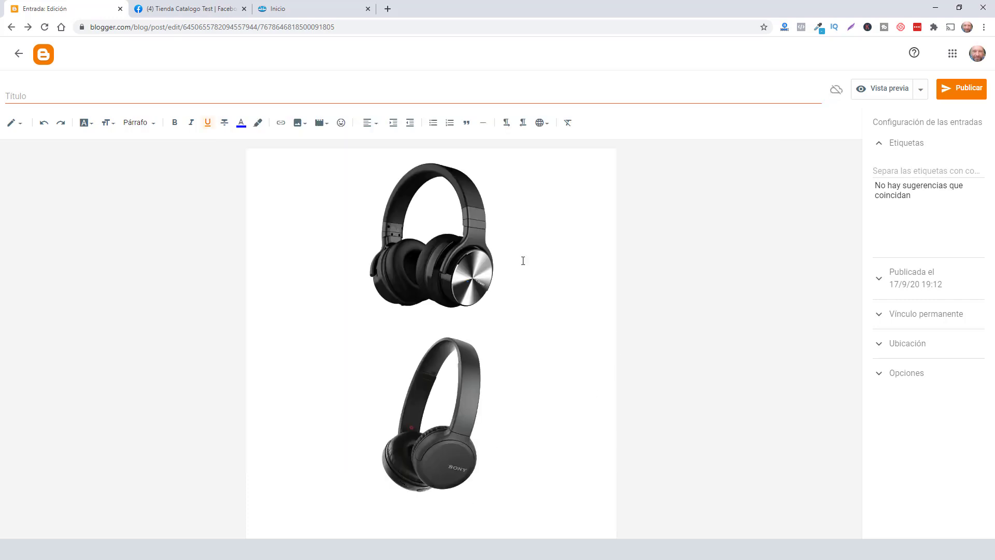
- Title the post 'Imagenes para pagina' and publish it, confirming the publish dialog
{"action": "left_click", "coordinate": [120, 98]}
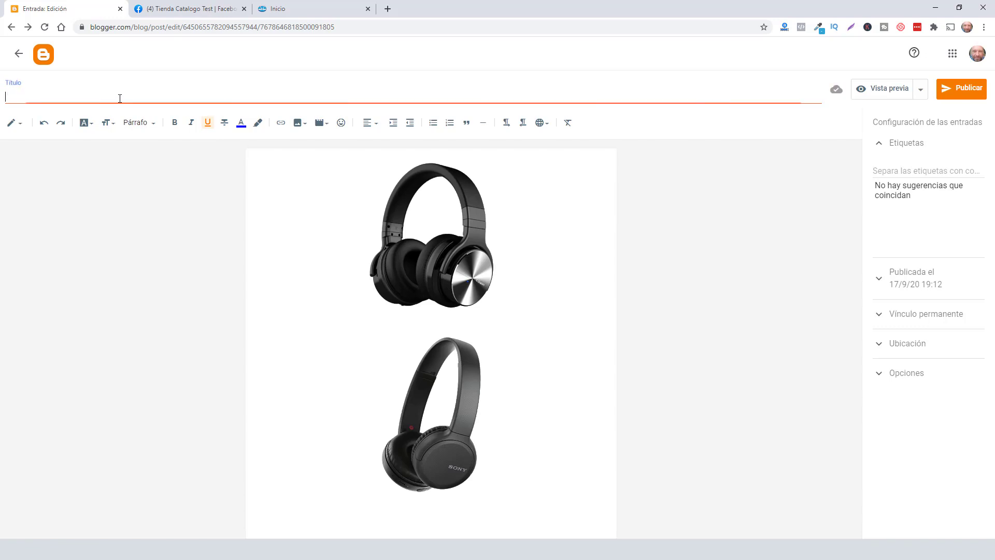
{"action": "type", "text": "Image"}
{"action": "type", "text": "nes para"}
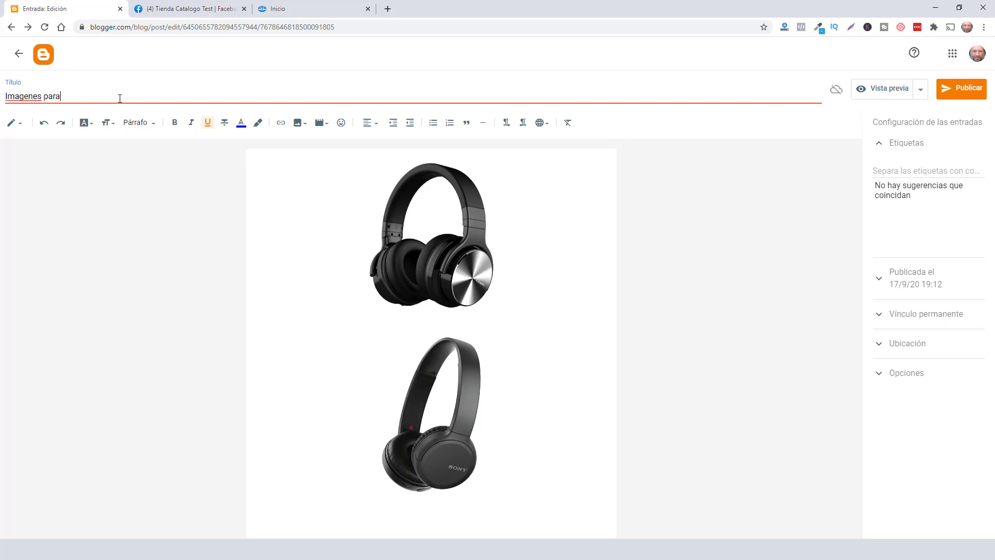
{"action": "type", "text": " pagina"}
{"action": "left_click", "coordinate": [715, 247]}
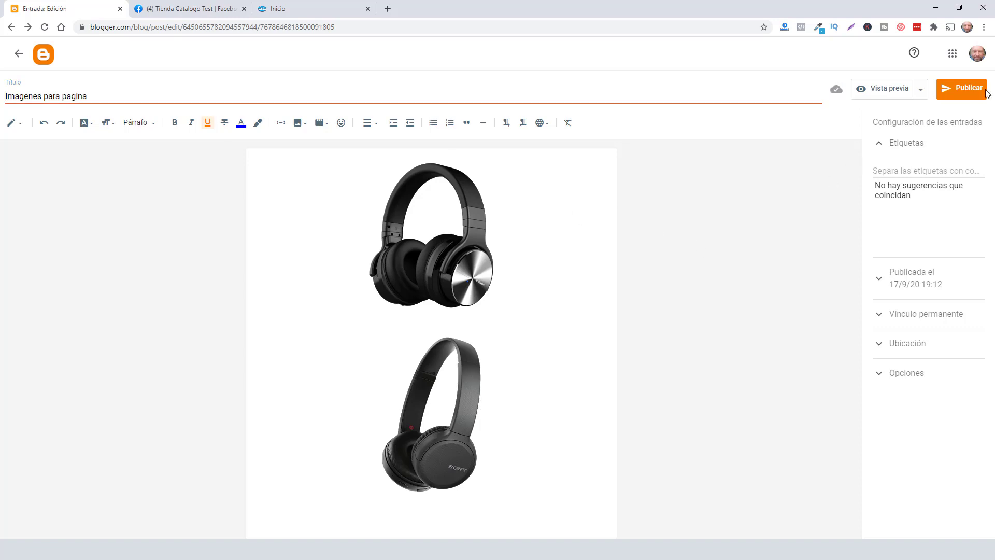
{"action": "left_click", "coordinate": [961, 88]}
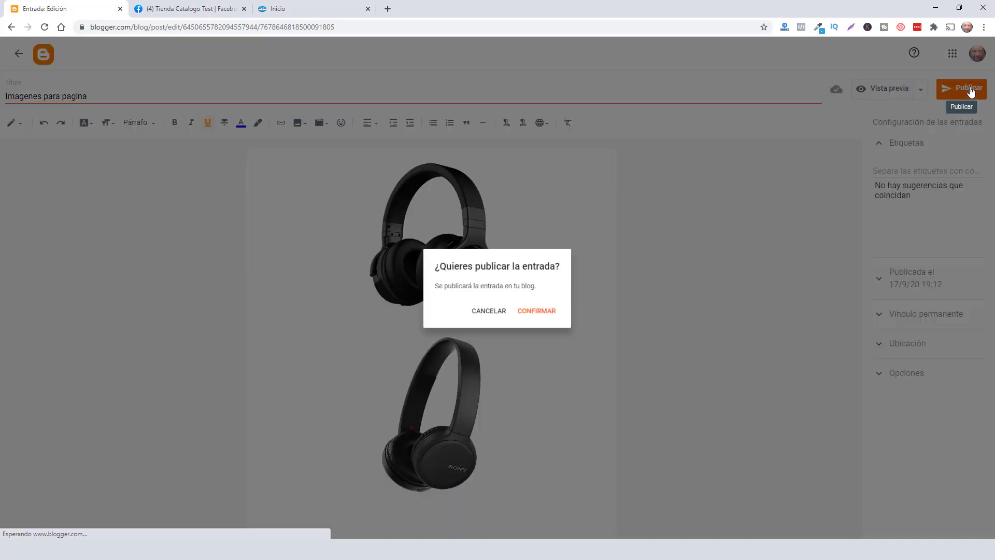
{"action": "left_click", "coordinate": [556, 313]}
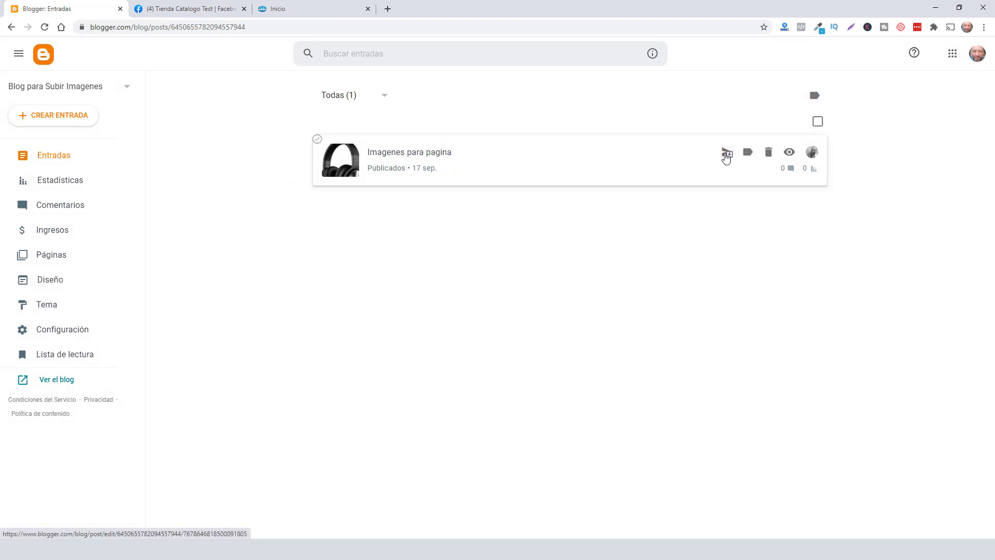
- View the published post and copy the image addresses of both headphone images
{"action": "left_click", "coordinate": [793, 154]}
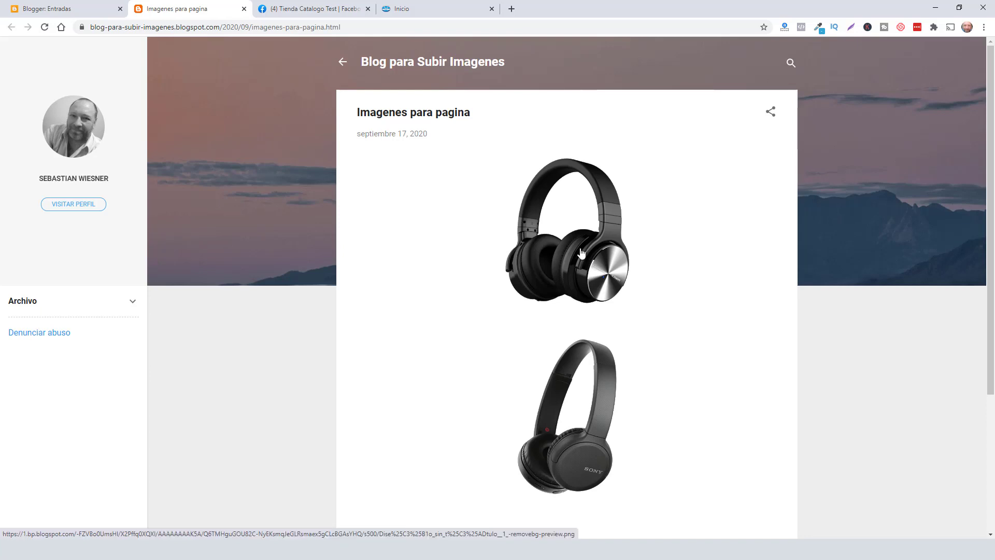
{"action": "right_click", "coordinate": [581, 253]}
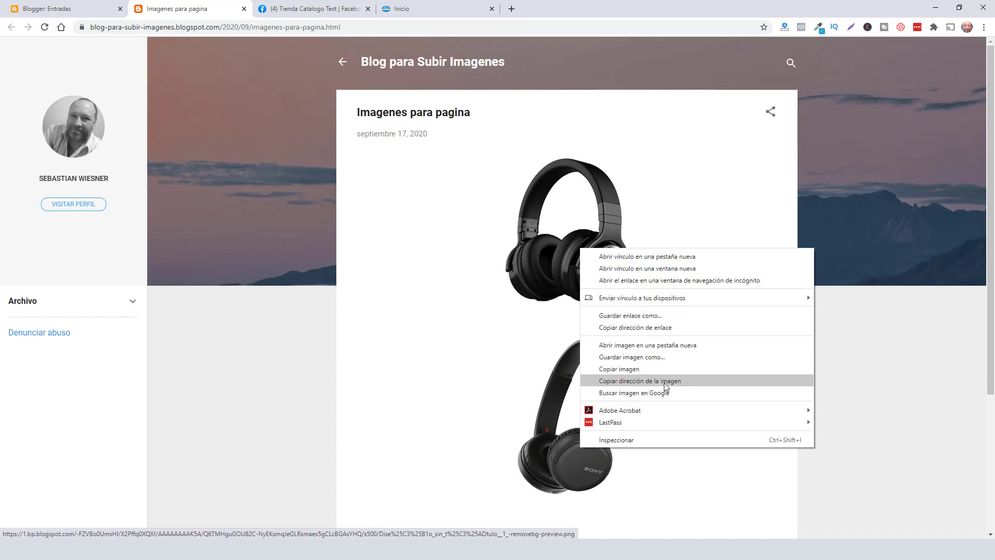
{"action": "left_click", "coordinate": [273, 354]}
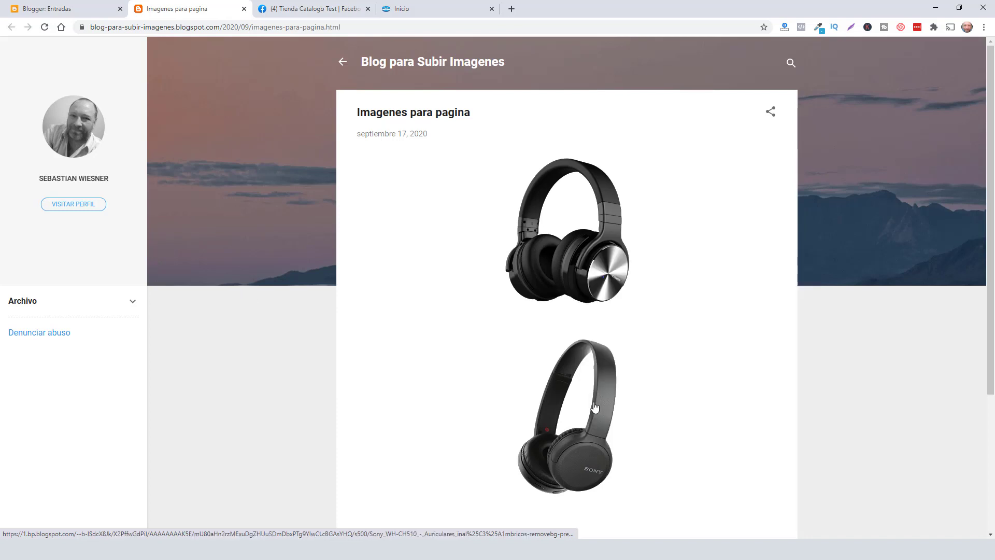
{"action": "right_click", "coordinate": [584, 426]}
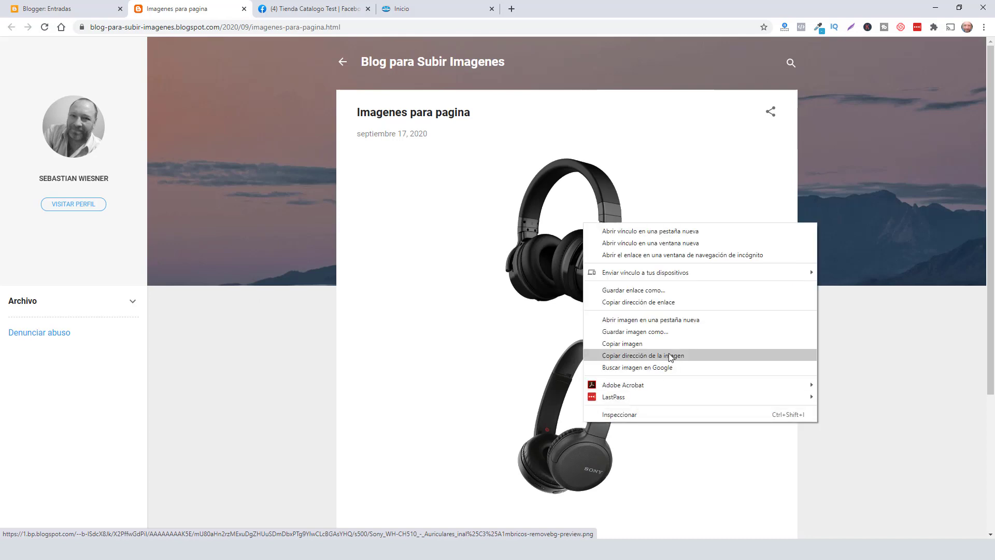
{"action": "left_click", "coordinate": [267, 394]}
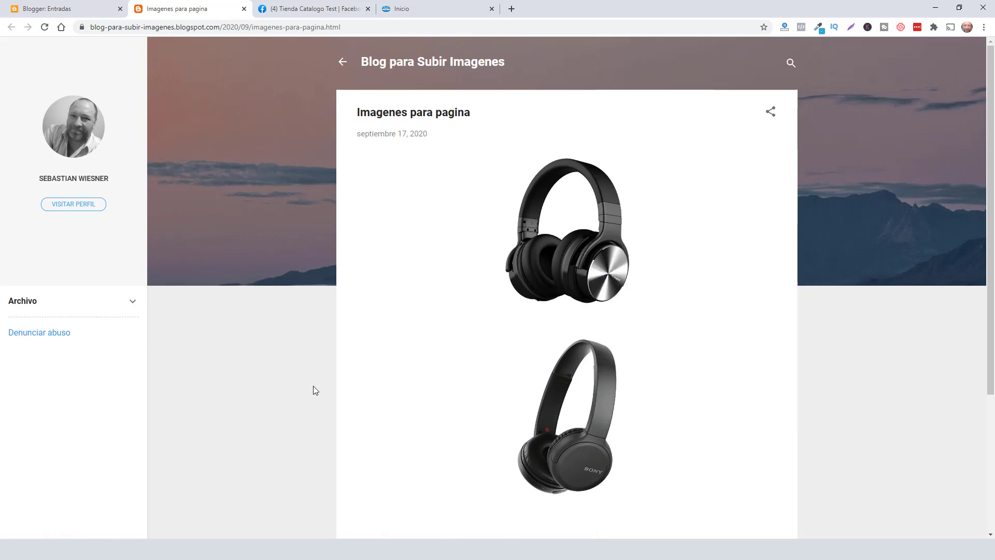
- Check the store data notes, then return to the Blogger posts list
{"action": "key", "text": "alt+Tab"}
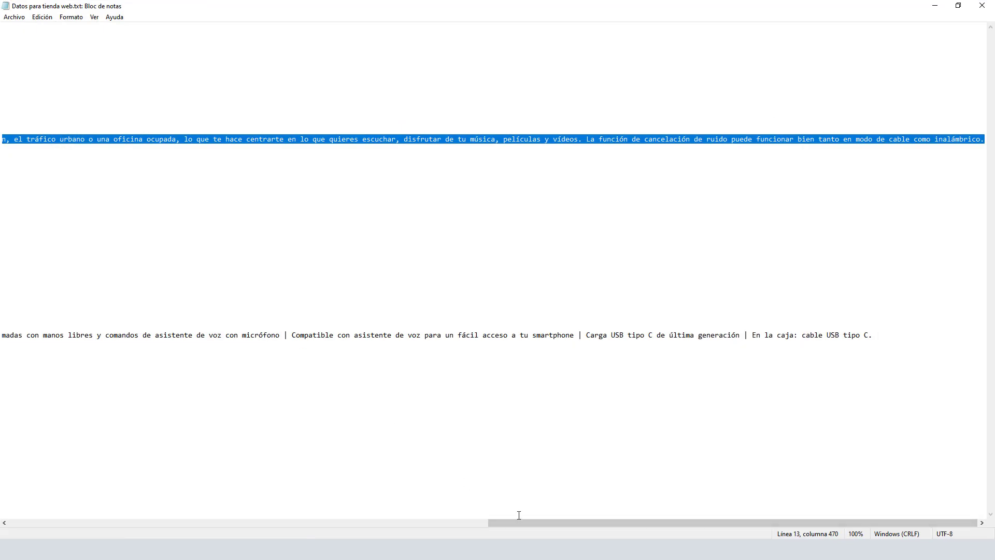
{"action": "left_click_drag", "start_coordinate": [530, 525], "coordinate": [51, 524]}
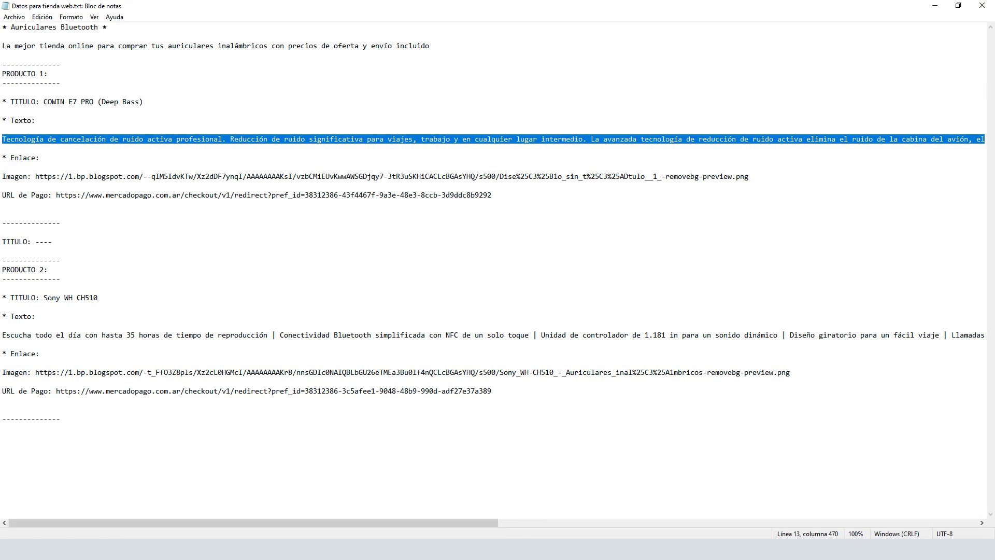
{"action": "left_click", "coordinate": [932, 5]}
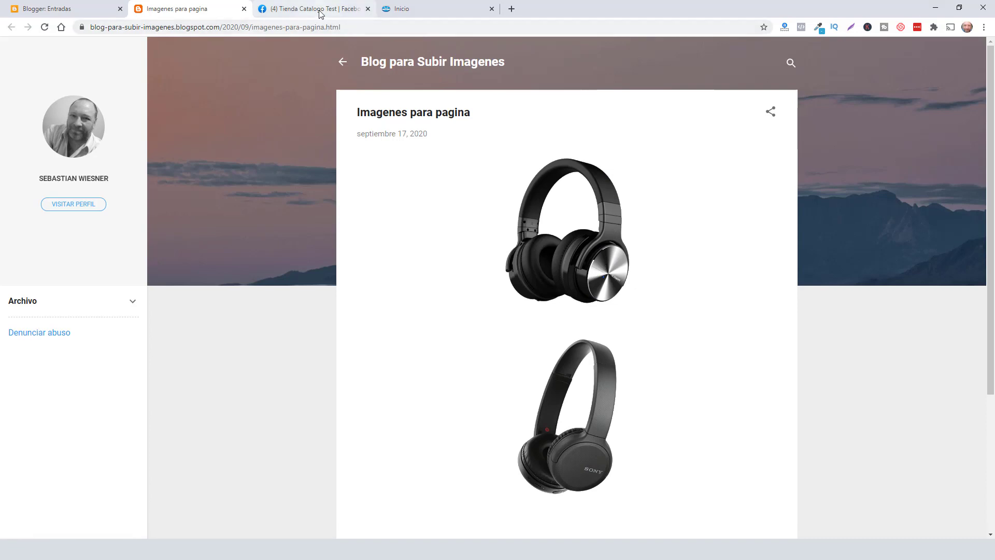
{"action": "left_click", "coordinate": [53, 7]}
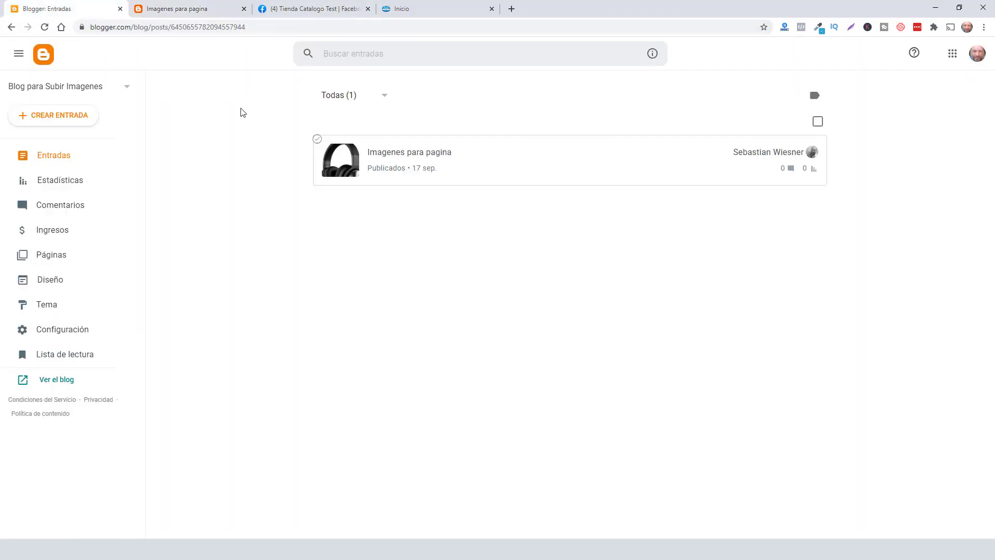
- Open the COWIN headphone photo on the Tienda Catalogo Test Facebook page and bring up its image options
{"action": "left_click", "coordinate": [336, 6]}
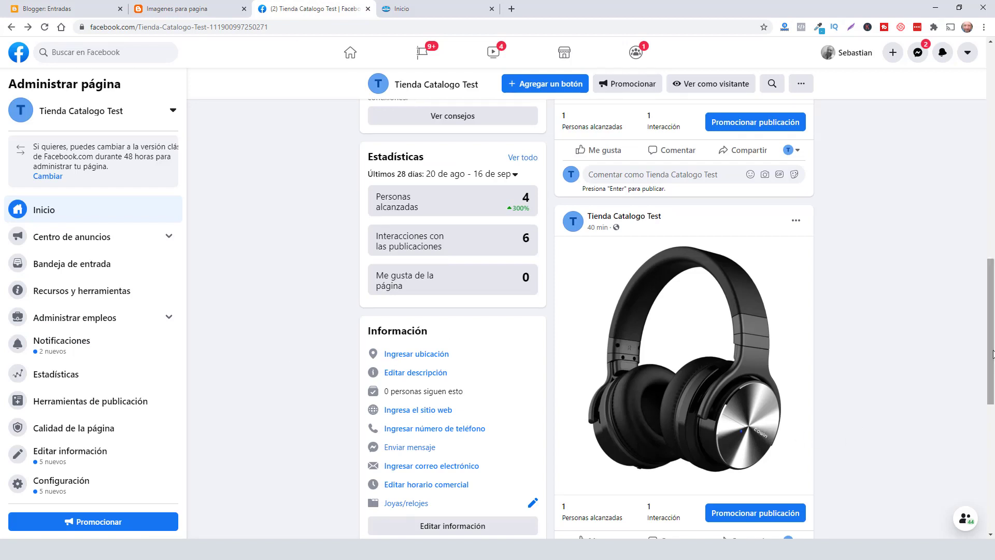
{"action": "scroll", "coordinate": [992, 354], "scroll_direction": "up", "scroll_amount": 1}
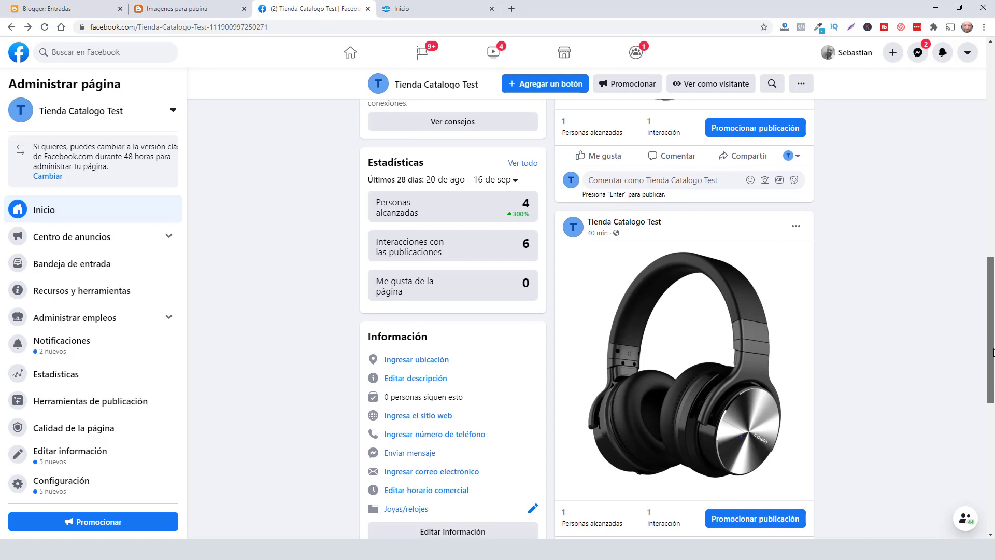
{"action": "left_click_drag", "start_coordinate": [992, 354], "coordinate": [994, 351]}
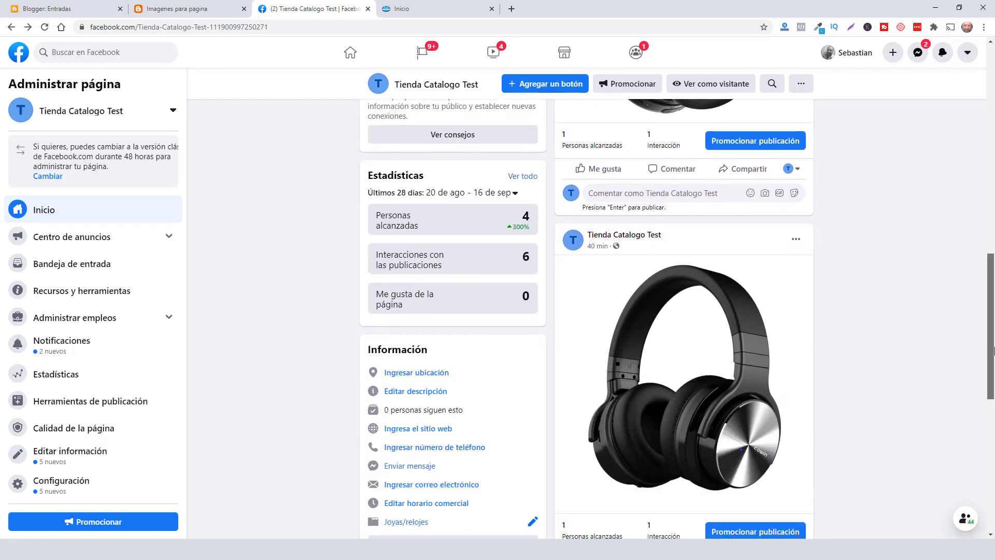
{"action": "left_click", "coordinate": [682, 380]}
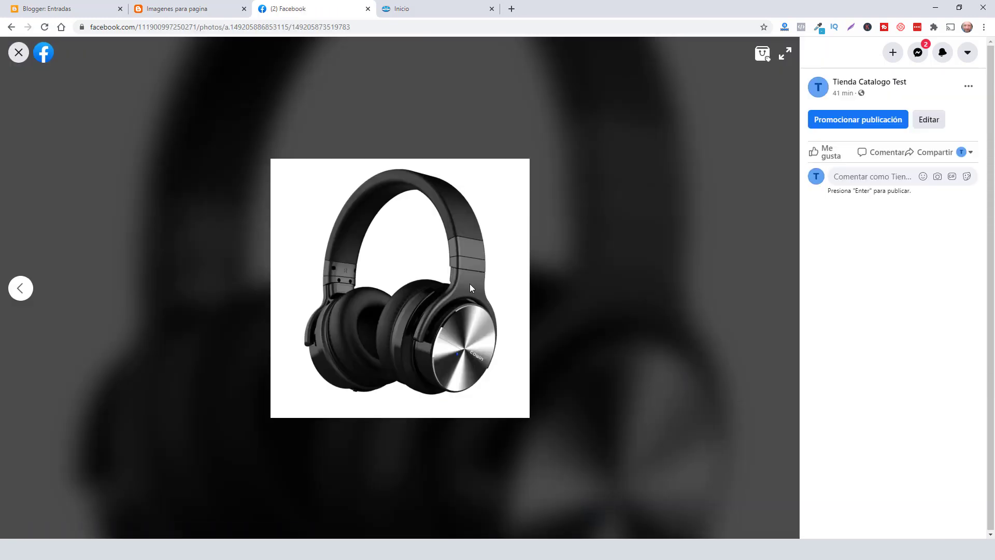
{"action": "right_click", "coordinate": [470, 285]}
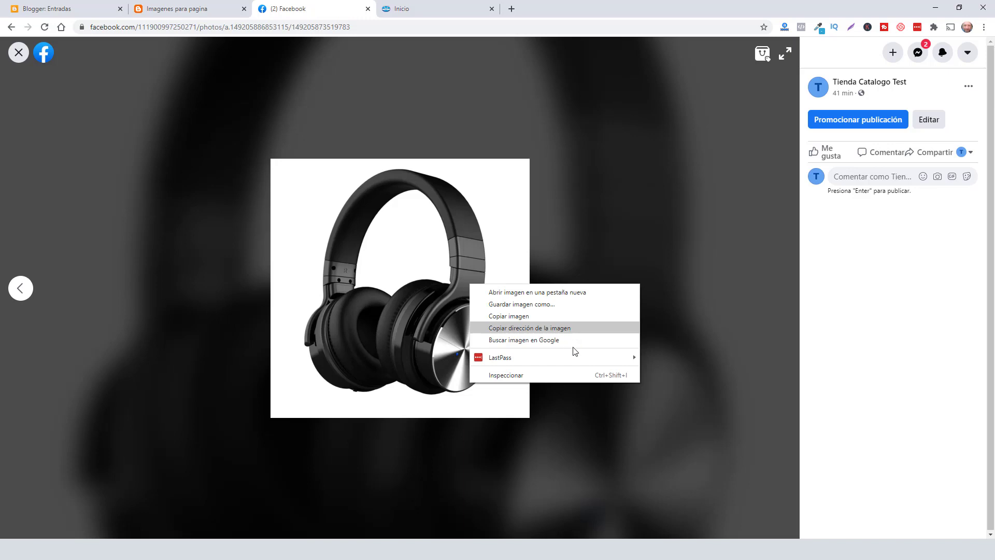
{"action": "left_click", "coordinate": [62, 9]}
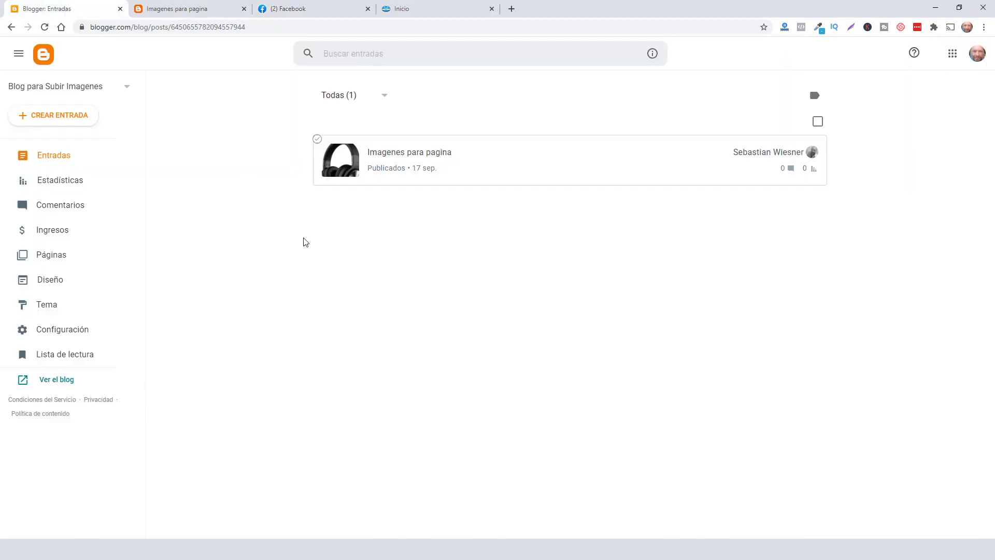
- Review the COWIN E7 PRO block in the Biolink777 editor, then bring the Blogger window forward
{"action": "mouse_move", "coordinate": [466, 549]}
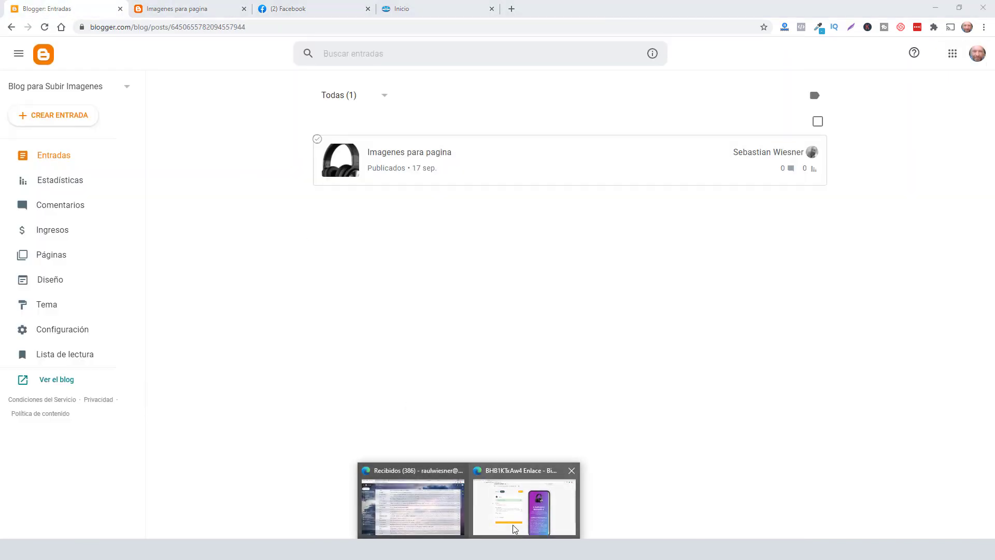
{"action": "left_click", "coordinate": [513, 528]}
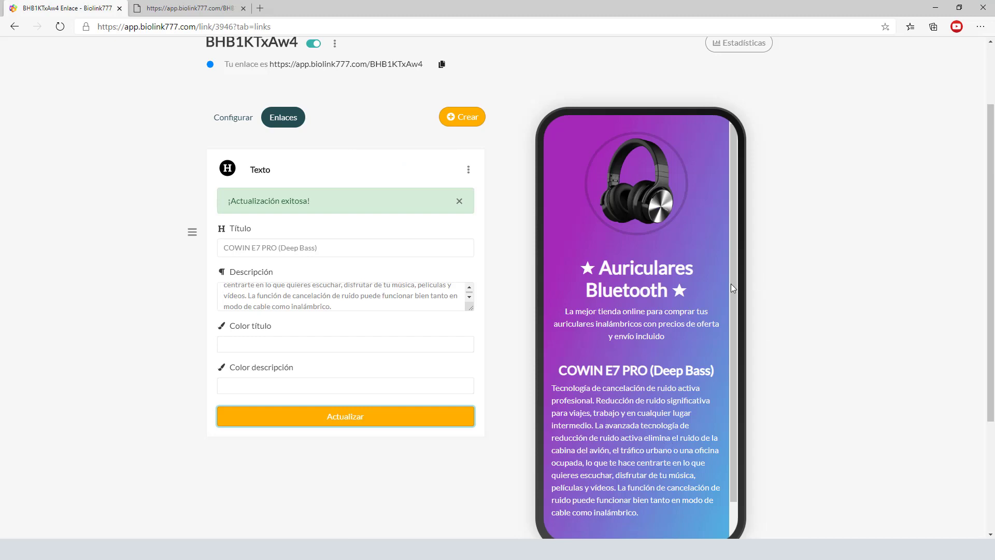
{"action": "left_click", "coordinate": [474, 122]}
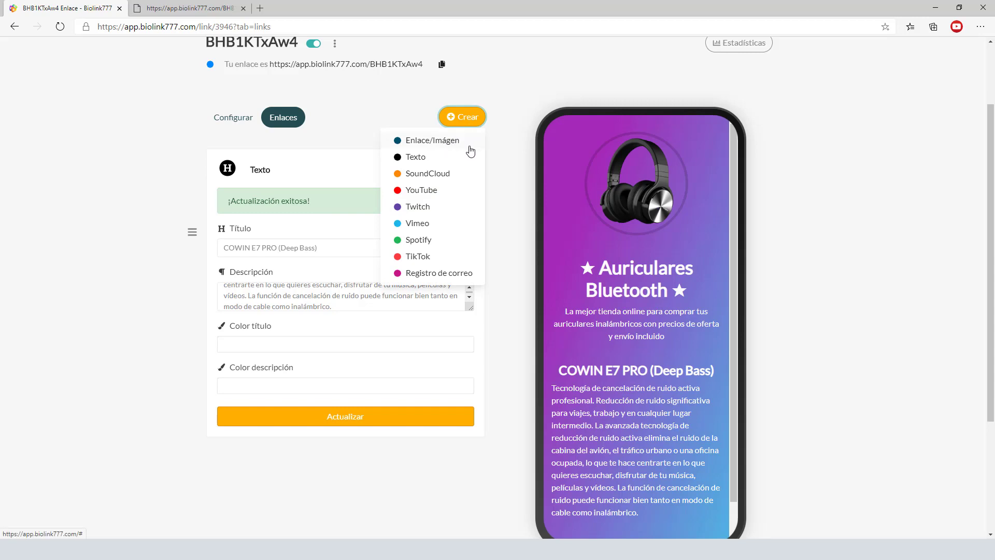
{"action": "left_click", "coordinate": [510, 161]}
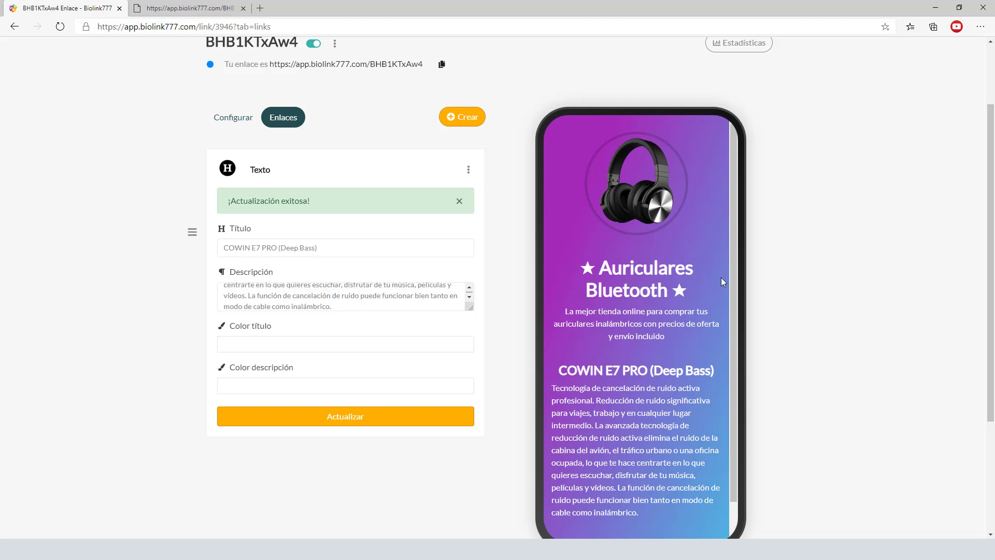
{"action": "left_click_drag", "start_coordinate": [735, 393], "coordinate": [728, 434]}
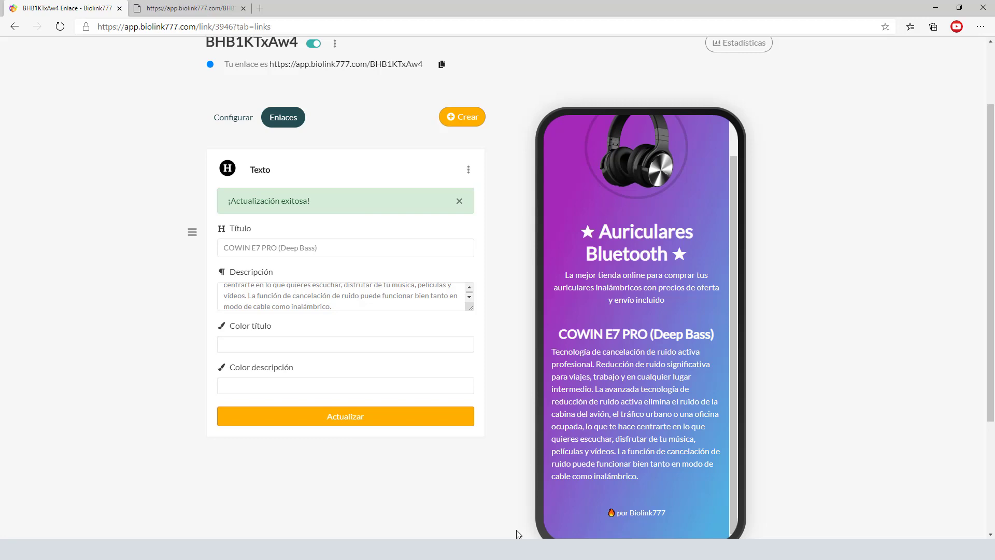
{"action": "mouse_move", "coordinate": [494, 549]}
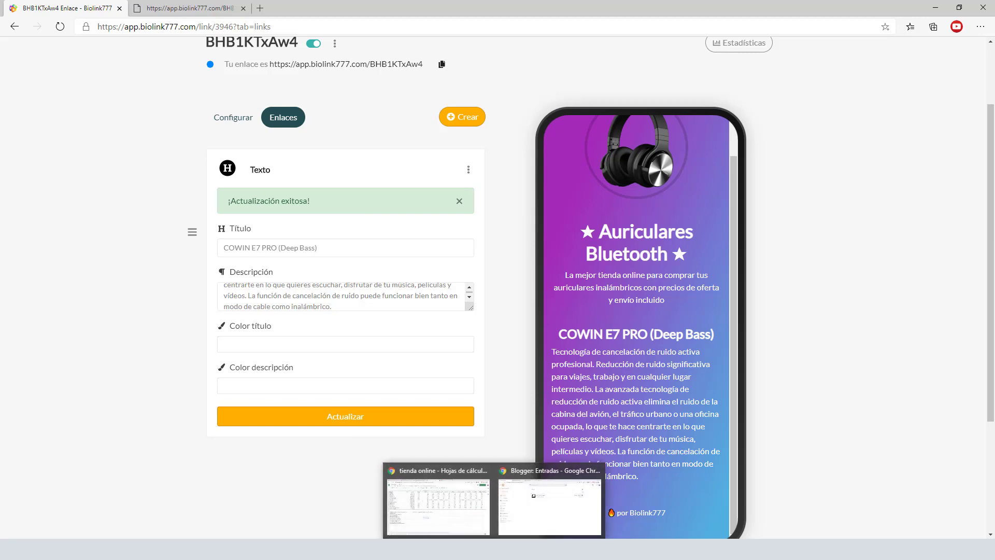
{"action": "left_click", "coordinate": [557, 518]}
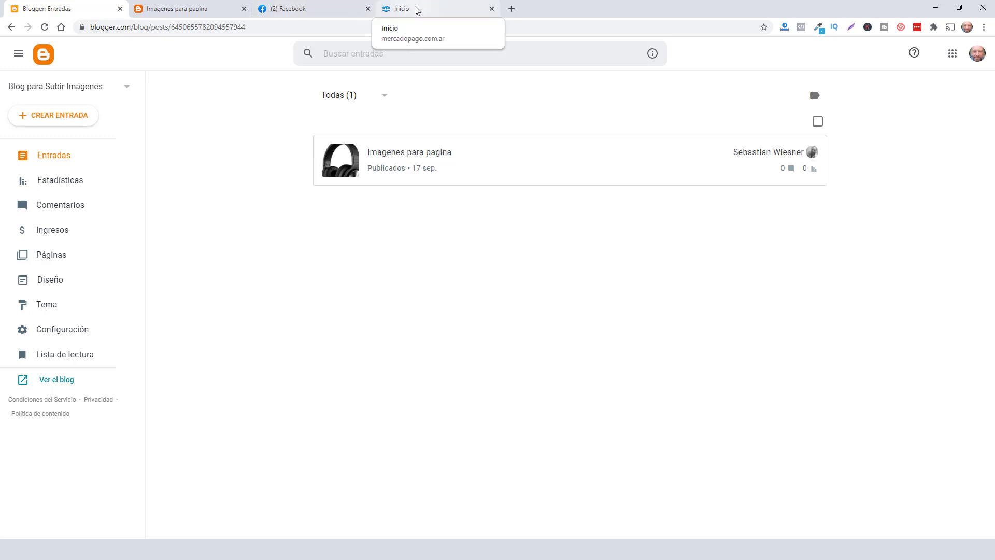
- Start a new Mercado Pago payment link titled 'Auricular 1' priced at 40000
{"action": "left_click", "coordinate": [413, 10]}
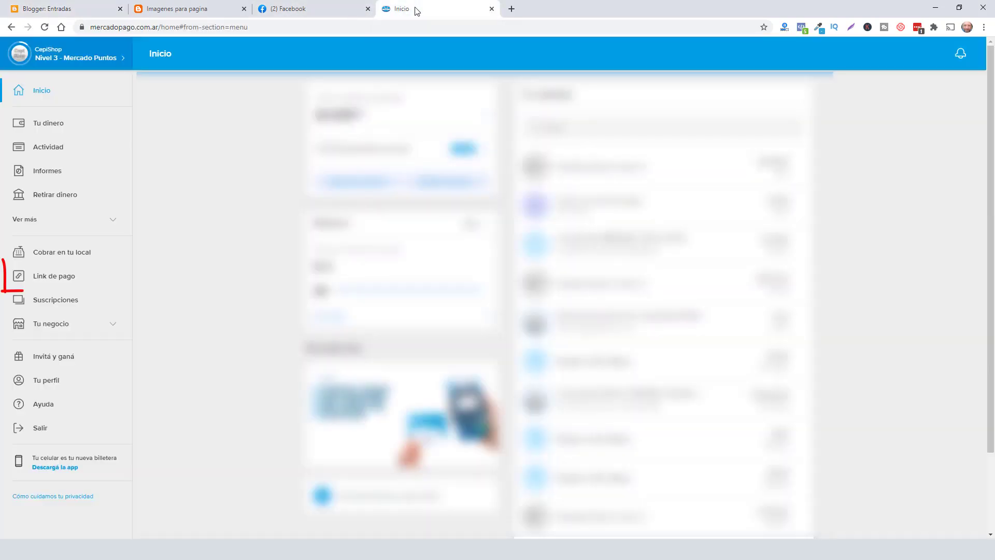
{"action": "left_click", "coordinate": [74, 281]}
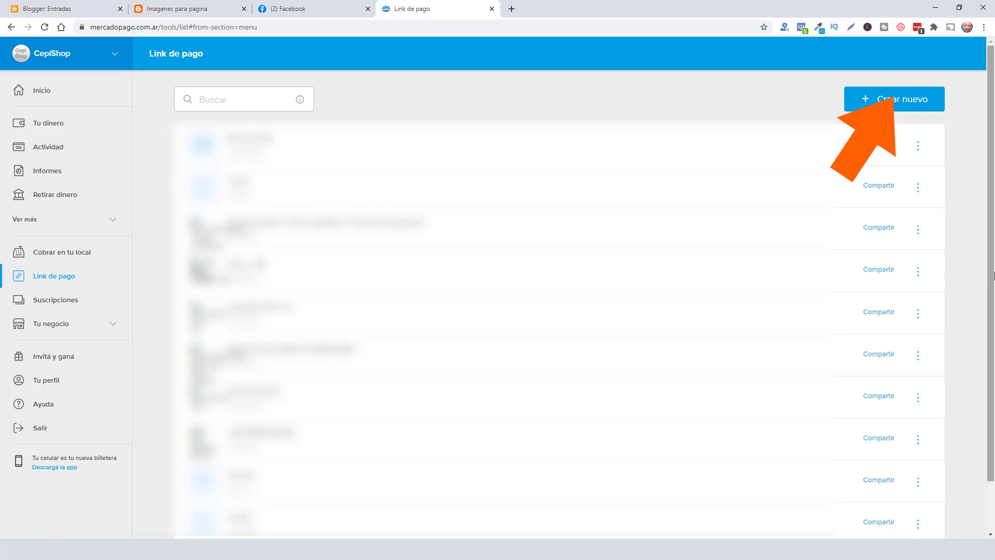
{"action": "left_click", "coordinate": [889, 103]}
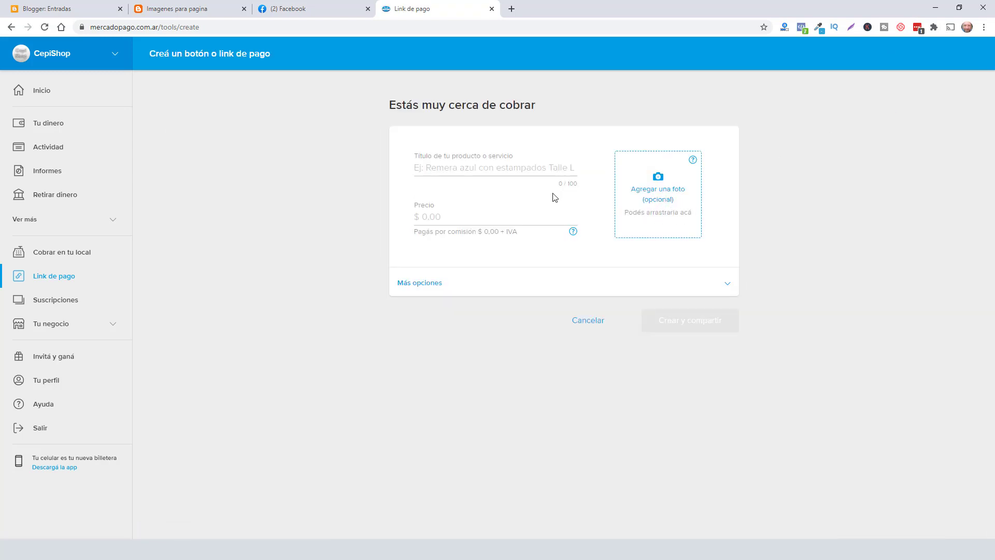
{"action": "left_click", "coordinate": [473, 167]}
{"action": "type", "text": "Auricular 1"}
{"action": "left_click", "coordinate": [449, 218]}
{"action": "type", "text": "400000,00"}
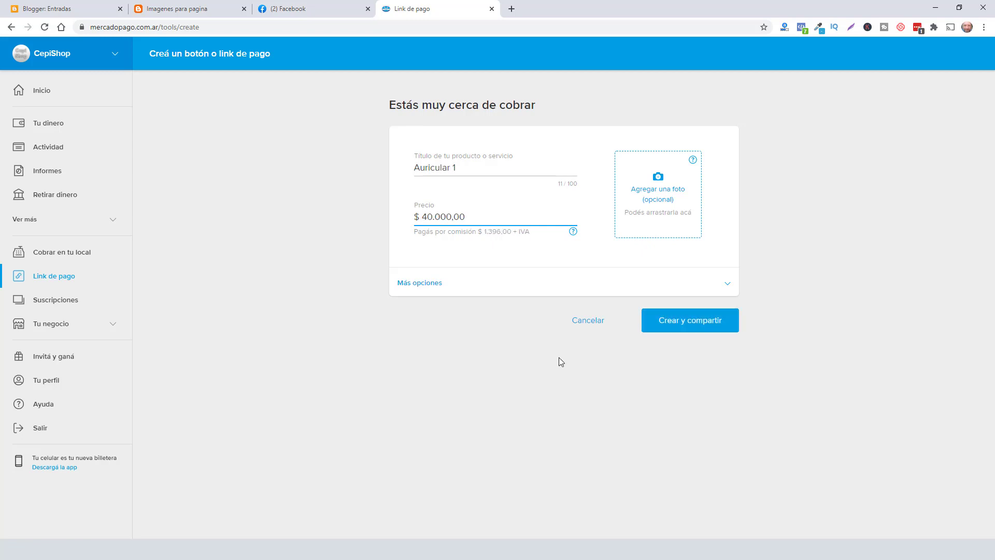
- Create the Auricular 1 link, copy it, and return to the Biolink777 editor window
{"action": "left_click", "coordinate": [688, 325]}
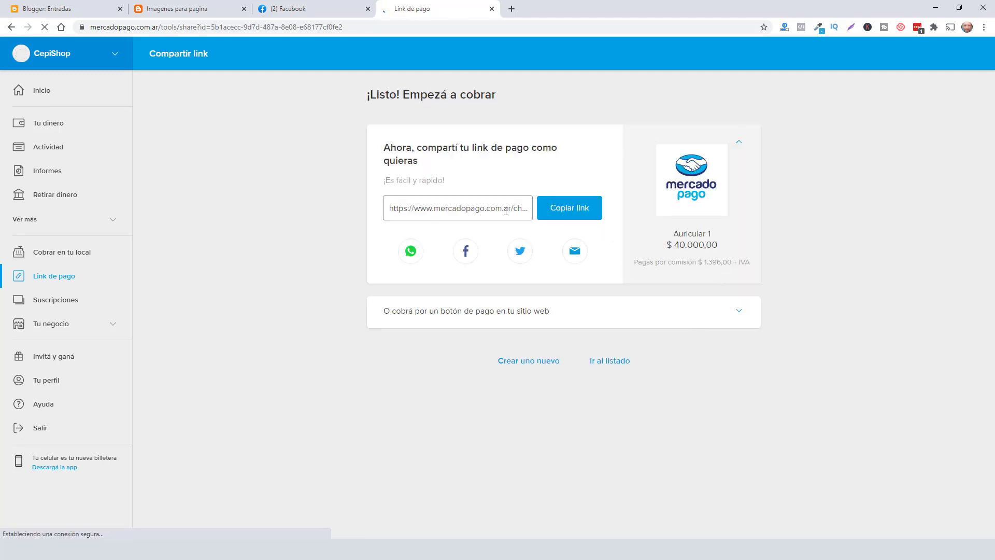
{"action": "left_click", "coordinate": [579, 213]}
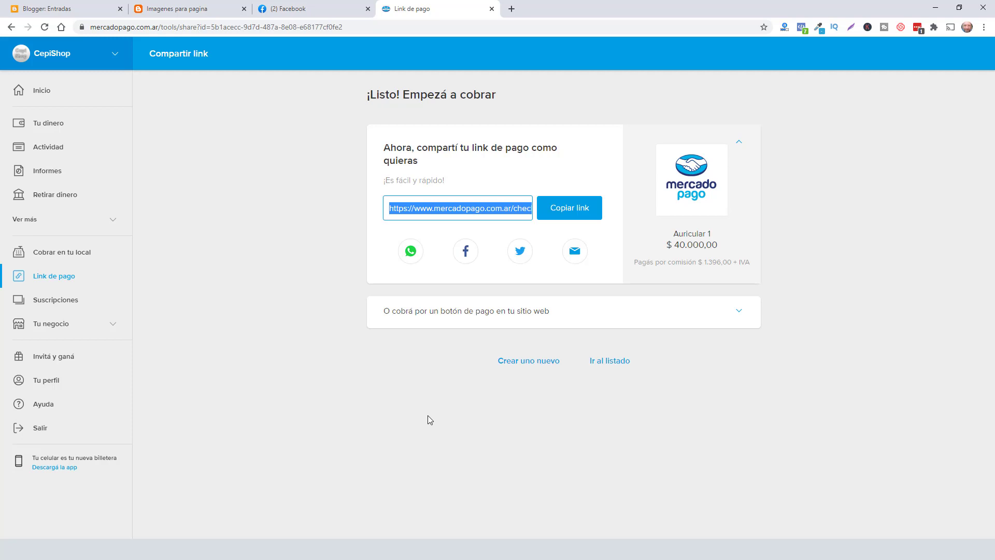
{"action": "left_click", "coordinate": [400, 386]}
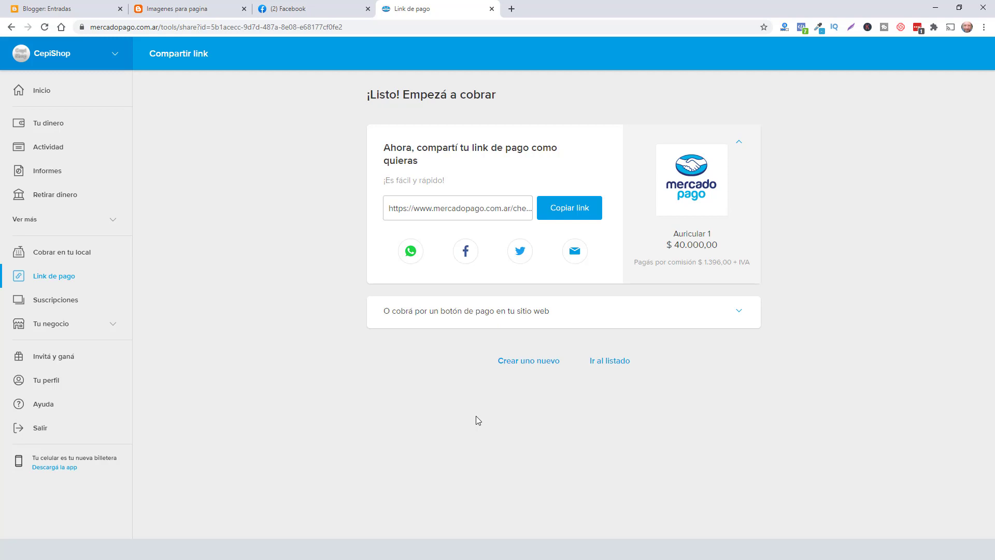
{"action": "left_click", "coordinate": [483, 539]}
{"action": "left_click", "coordinate": [505, 524]}
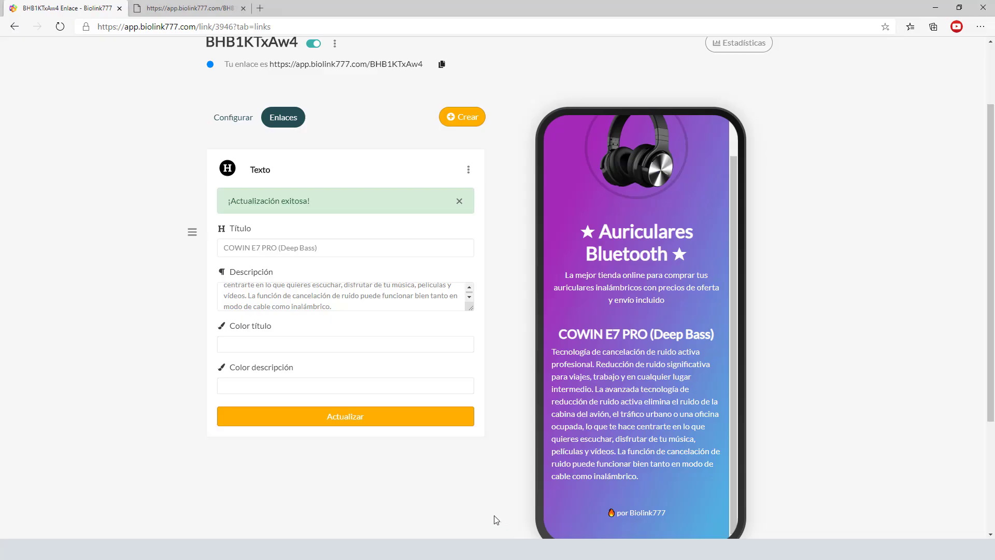
- Add a link block with the pasted Mercado Pago checkout URL as its destination and expand it
{"action": "left_click", "coordinate": [469, 119]}
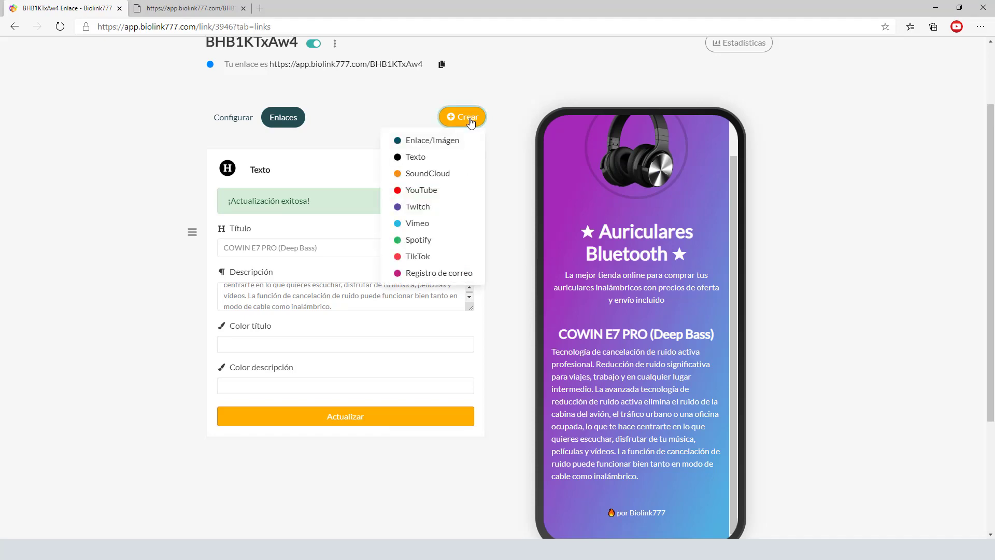
{"action": "left_click", "coordinate": [441, 142]}
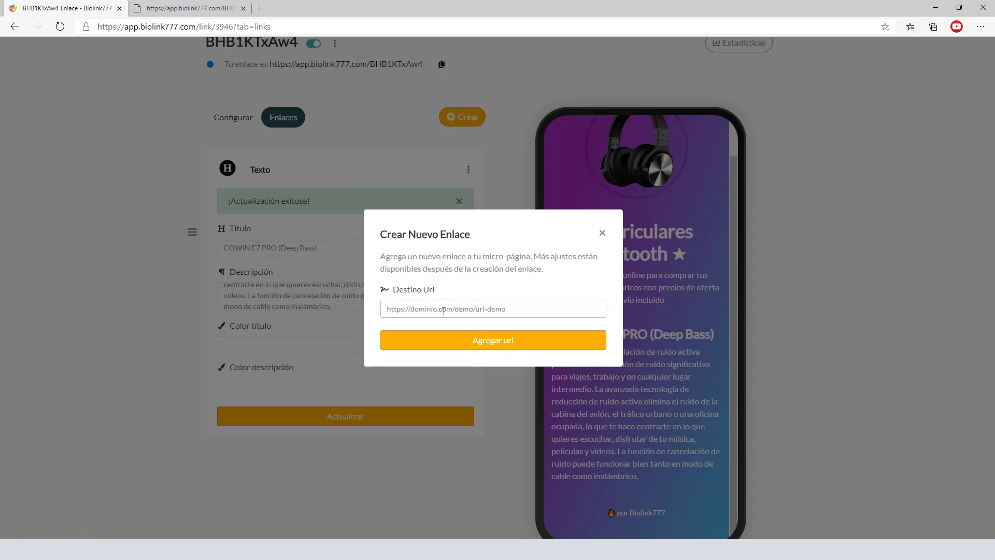
{"action": "left_click", "coordinate": [443, 311]}
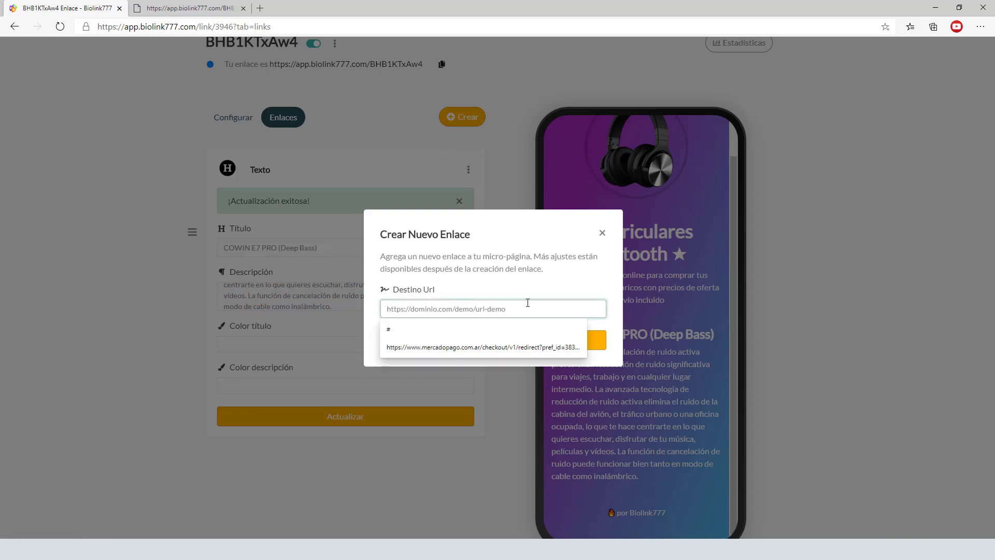
{"action": "key", "text": "ctrl+v"}
{"action": "left_click", "coordinate": [504, 343]}
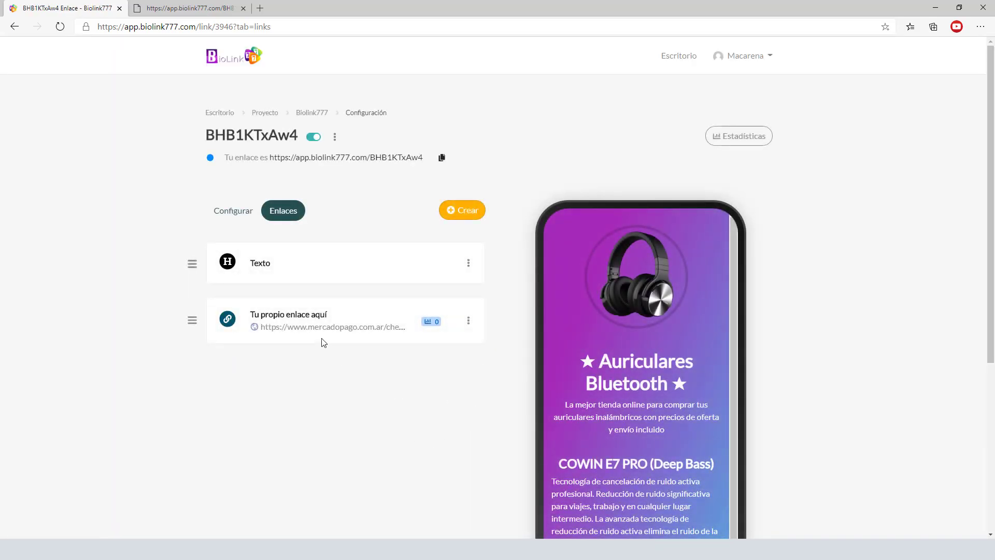
{"action": "left_click", "coordinate": [288, 314]}
- Replace the link's name with 'COMPRAR AHORA!' and focus the thumbnail image URL field
{"action": "scroll", "coordinate": [497, 377], "scroll_direction": "down", "scroll_amount": 5}
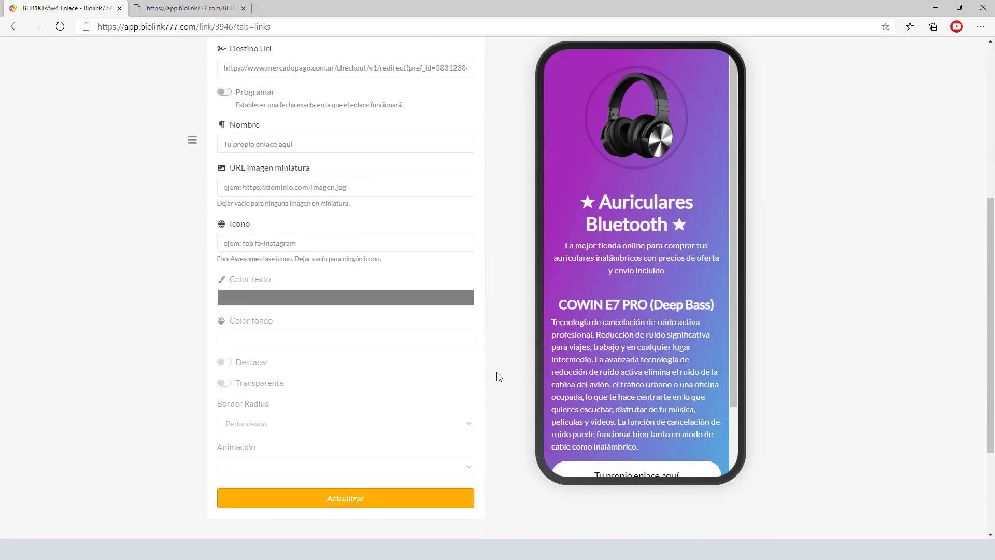
{"action": "scroll", "coordinate": [497, 376], "scroll_direction": "up", "scroll_amount": 1}
{"action": "left_click", "coordinate": [417, 390]}
{"action": "scroll", "coordinate": [645, 319], "scroll_direction": "down", "scroll_amount": 2}
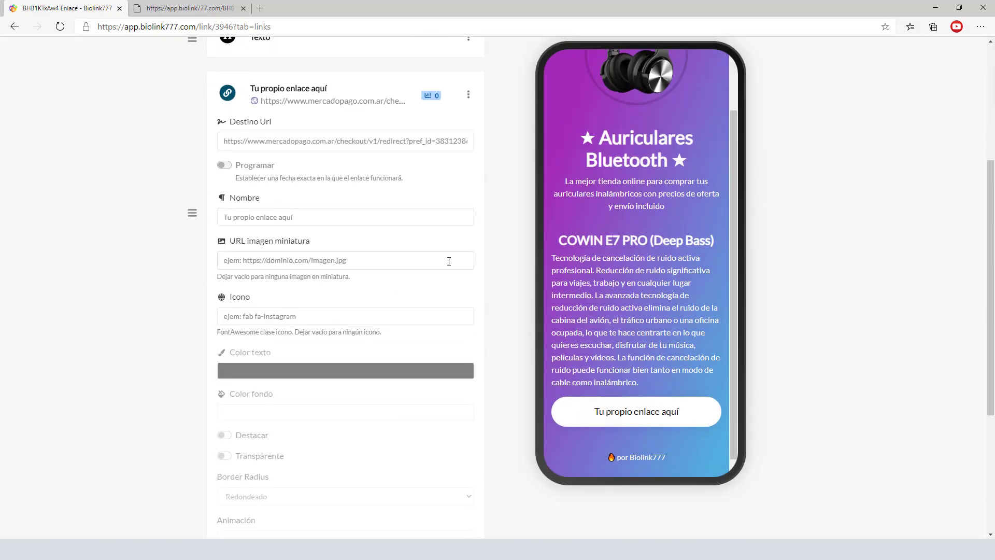
{"action": "triple_click", "coordinate": [309, 218]}
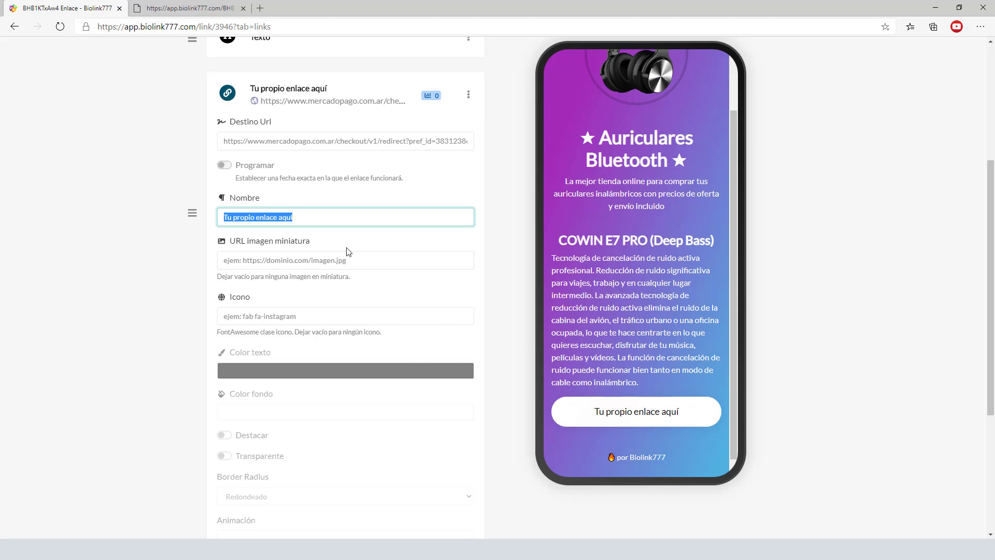
{"action": "type", "text": "COMPRAR AHORA!"}
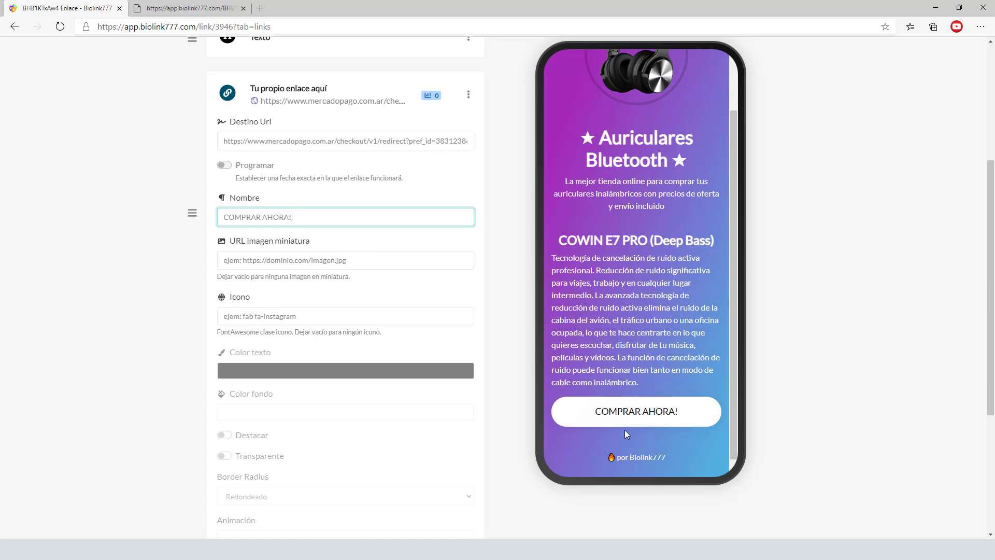
{"action": "left_click", "coordinate": [486, 318]}
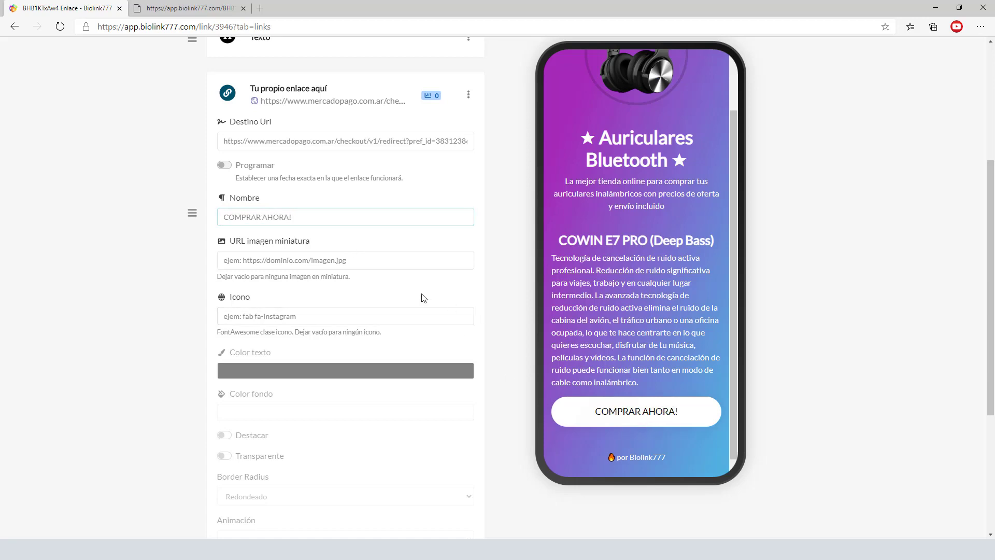
{"action": "left_click", "coordinate": [298, 261]}
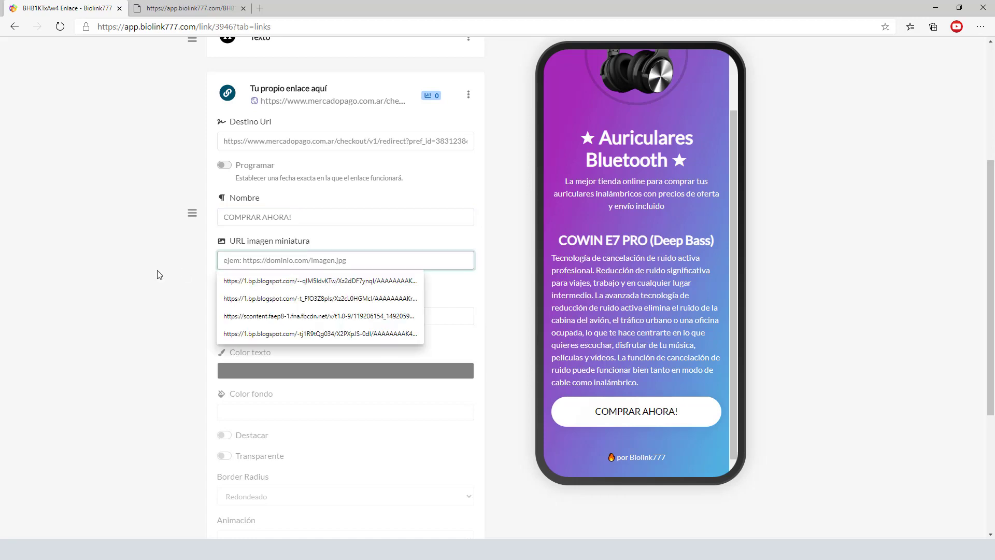
{"action": "left_click", "coordinate": [259, 302]}
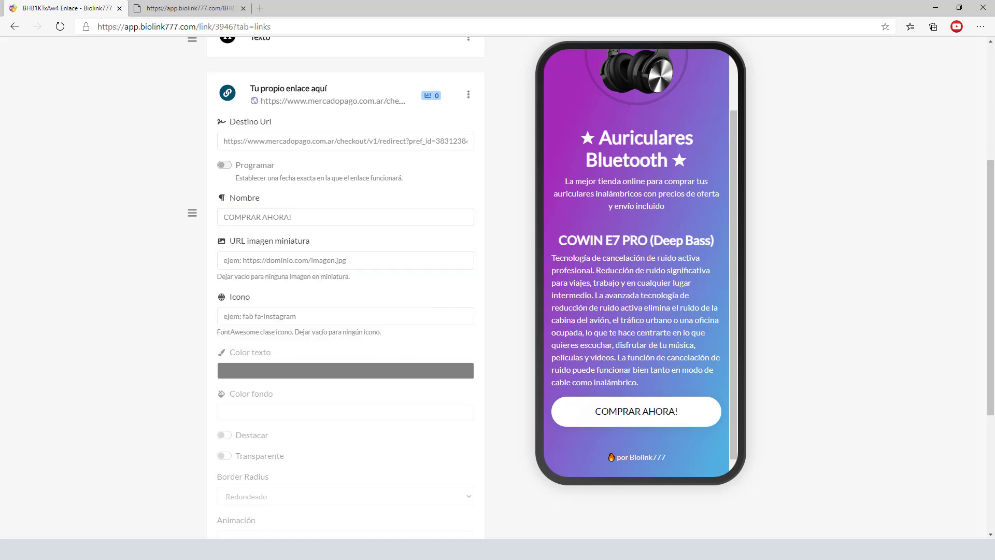
- Copy the PRODUCTO 1 image URL from the Notepad notes and return to the thumbnail field
{"action": "left_click", "coordinate": [428, 515]}
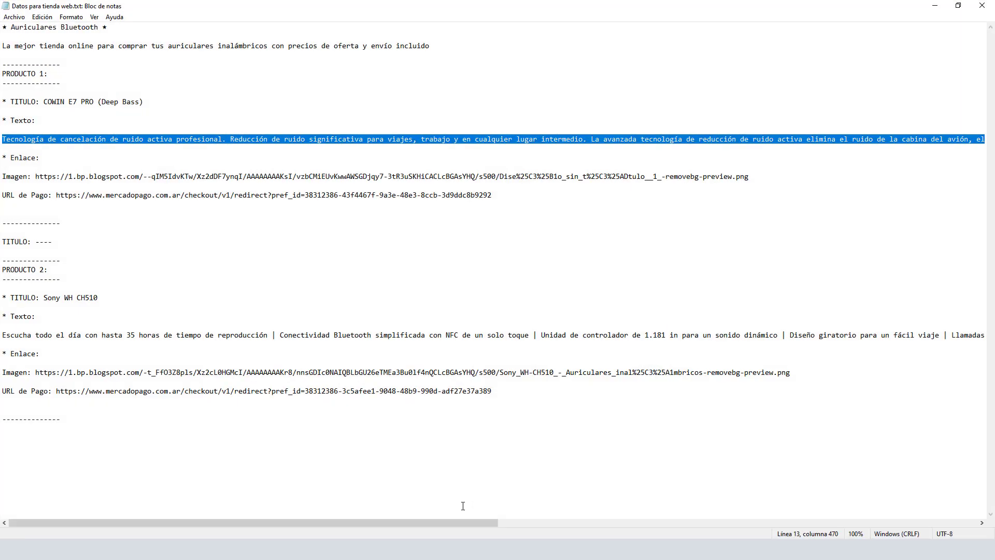
{"action": "left_click", "coordinate": [85, 208]}
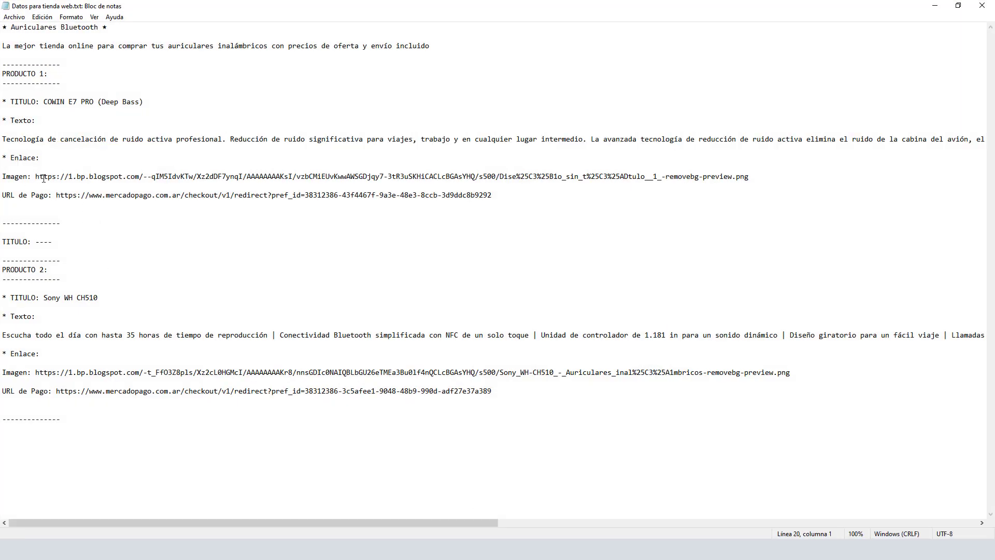
{"action": "left_click_drag", "start_coordinate": [63, 175], "coordinate": [758, 180]}
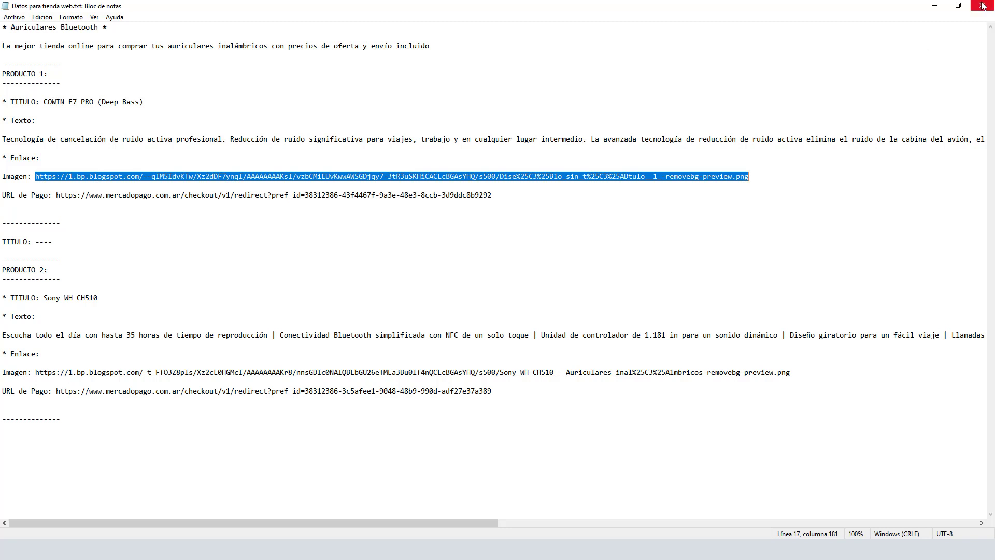
{"action": "left_click", "coordinate": [935, 5]}
{"action": "left_click", "coordinate": [299, 262]}
- Paste the headphone image URL as the link's thumbnail and save it
{"action": "key", "text": "ctrl+v"}
{"action": "left_click", "coordinate": [487, 294]}
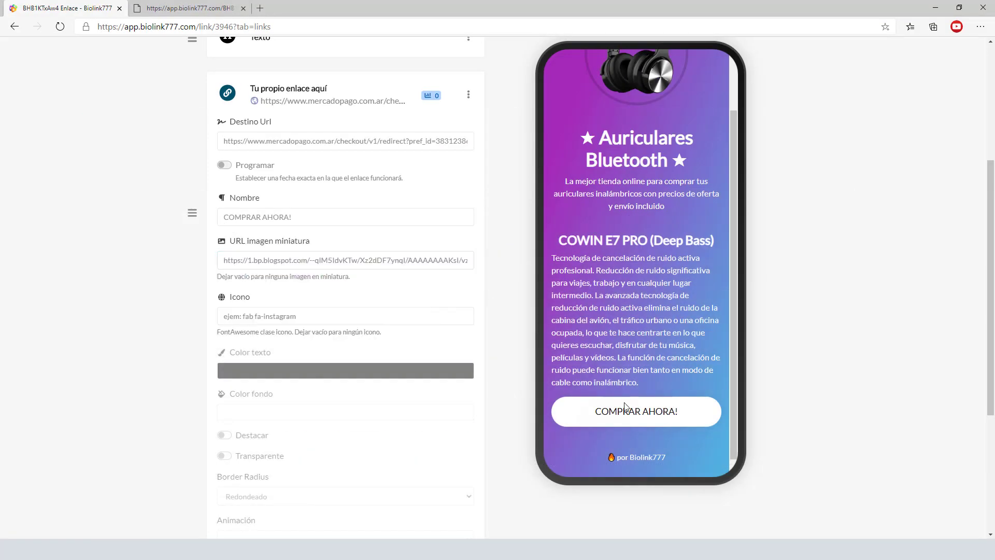
{"action": "scroll", "coordinate": [510, 389], "scroll_direction": "down", "scroll_amount": 4}
{"action": "left_click", "coordinate": [377, 347]}
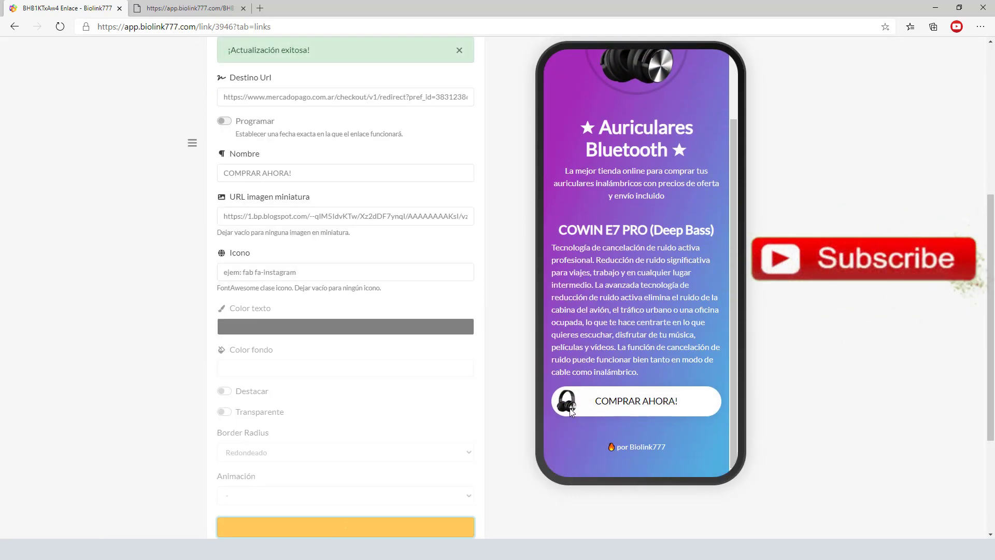
- Turn on Destacar for the COMPRAR AHORA! button and save the change
{"action": "scroll", "coordinate": [506, 389], "scroll_direction": "down", "scroll_amount": 4}
{"action": "left_click", "coordinate": [224, 210]}
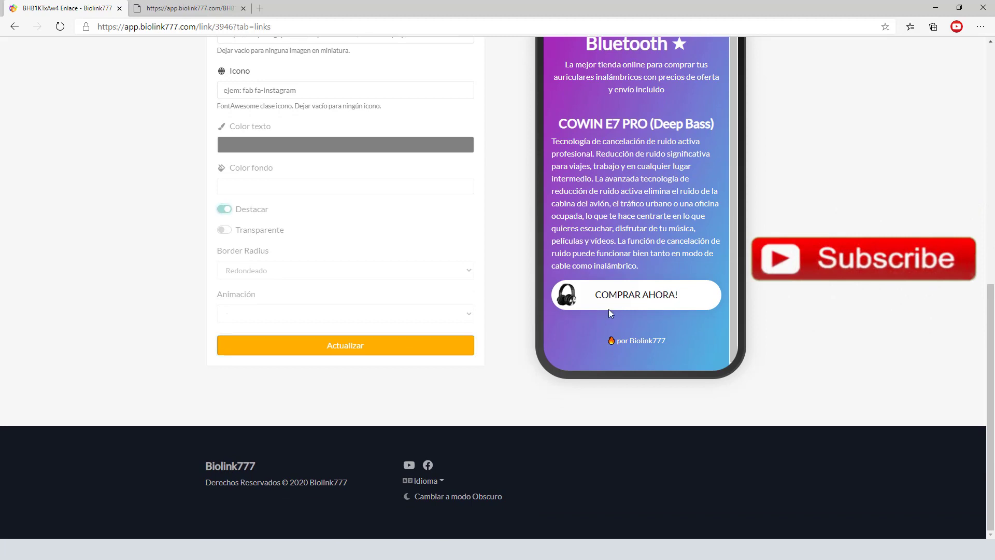
{"action": "left_click", "coordinate": [356, 345]}
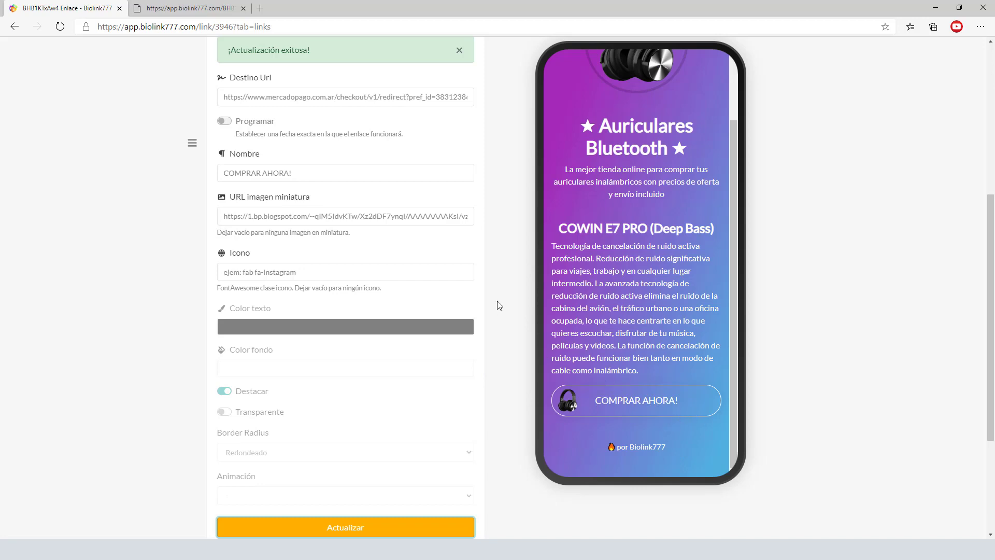
{"action": "scroll", "coordinate": [501, 306], "scroll_direction": "up", "scroll_amount": 3}
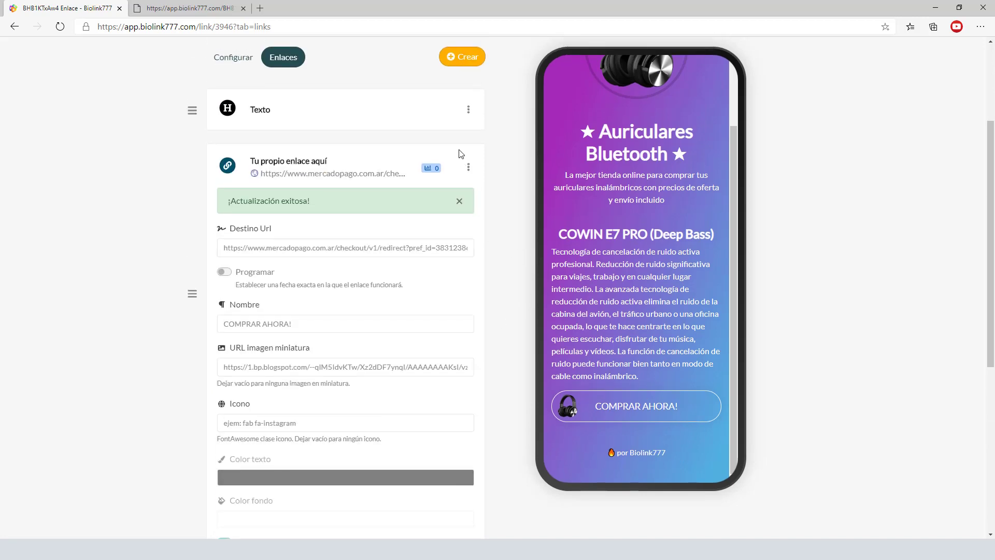
- Create a Texto block titled '----' as a separator, after cancelling an accidental new link
{"action": "left_click", "coordinate": [462, 57]}
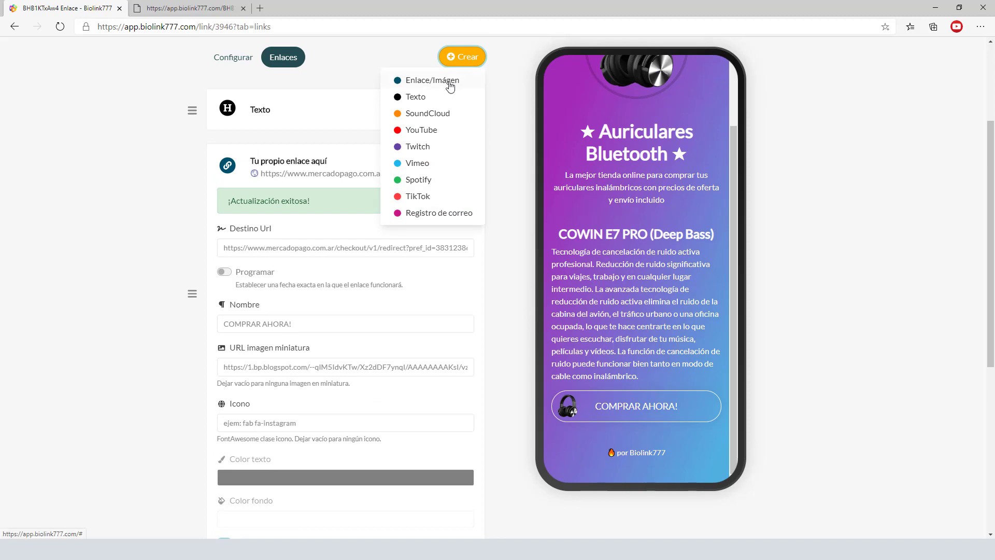
{"action": "left_click", "coordinate": [445, 83]}
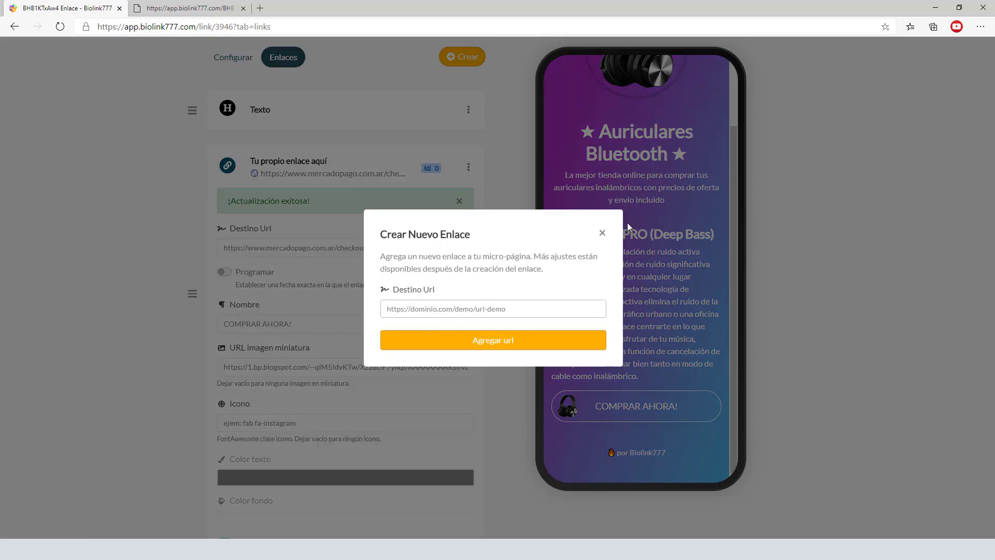
{"action": "left_click", "coordinate": [602, 234]}
{"action": "left_click", "coordinate": [463, 57]}
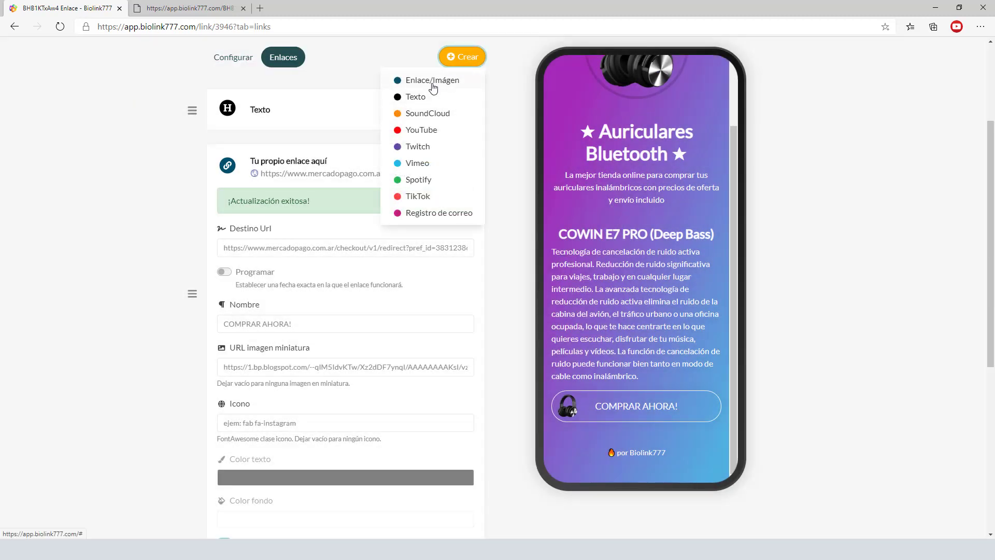
{"action": "left_click", "coordinate": [425, 97]}
{"action": "left_click", "coordinate": [422, 282]}
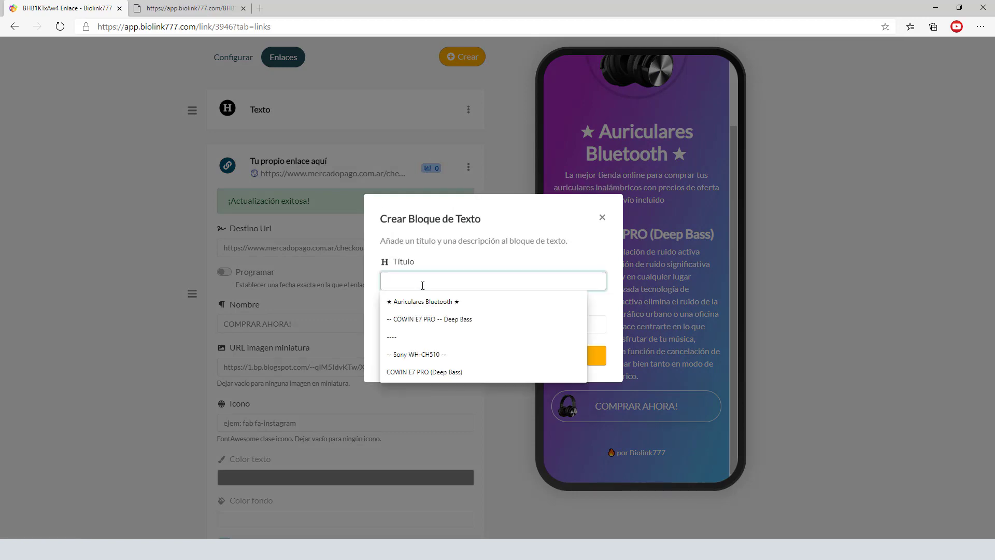
{"action": "left_click", "coordinate": [418, 337]}
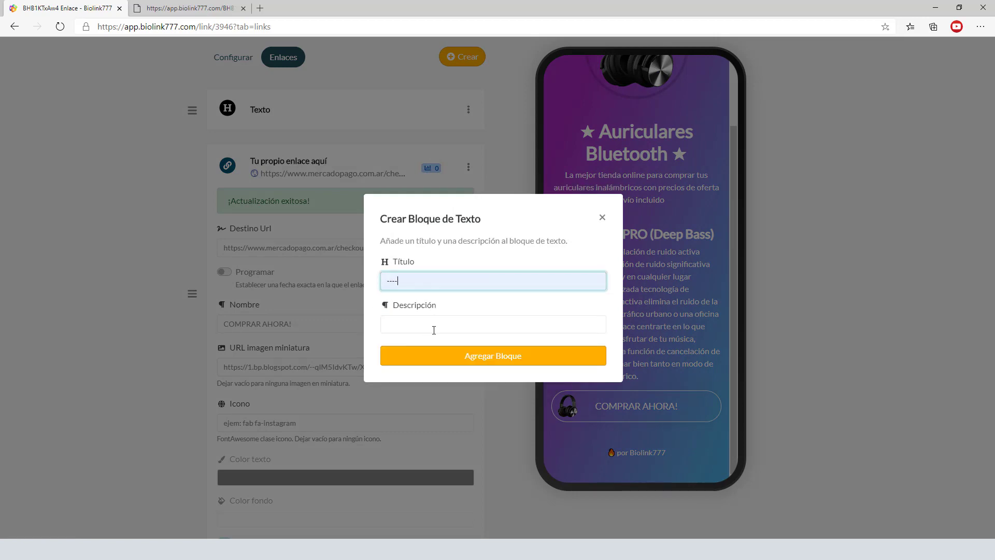
{"action": "left_click", "coordinate": [505, 361]}
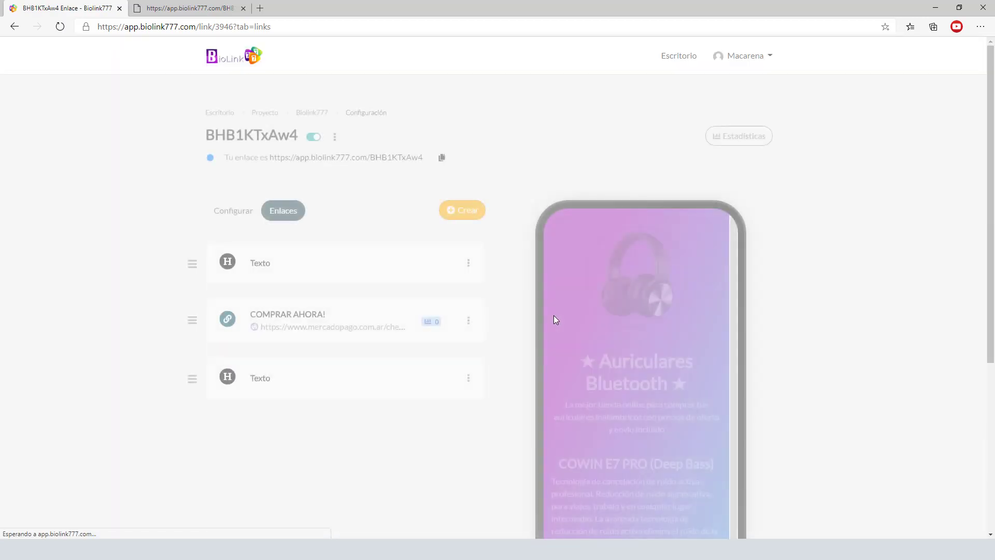
- Drag the '----' text block below the first COMPRAR AHORA! link
{"action": "left_click_drag", "start_coordinate": [191, 259], "coordinate": [183, 390]}
{"action": "scroll", "coordinate": [670, 402], "scroll_direction": "down", "scroll_amount": 2}
{"action": "scroll", "coordinate": [836, 438], "scroll_direction": "down", "scroll_amount": 5}
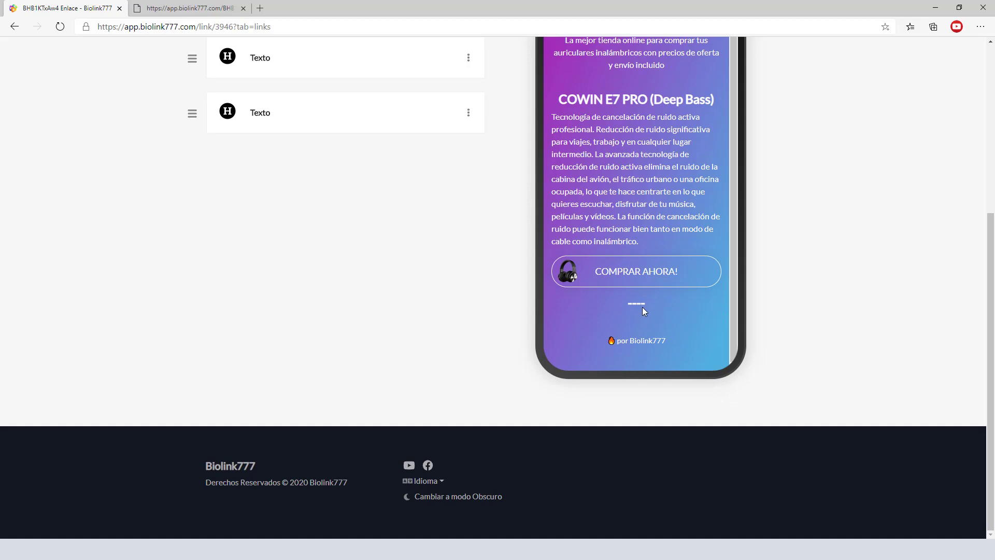
{"action": "scroll", "coordinate": [415, 249], "scroll_direction": "up", "scroll_amount": 5}
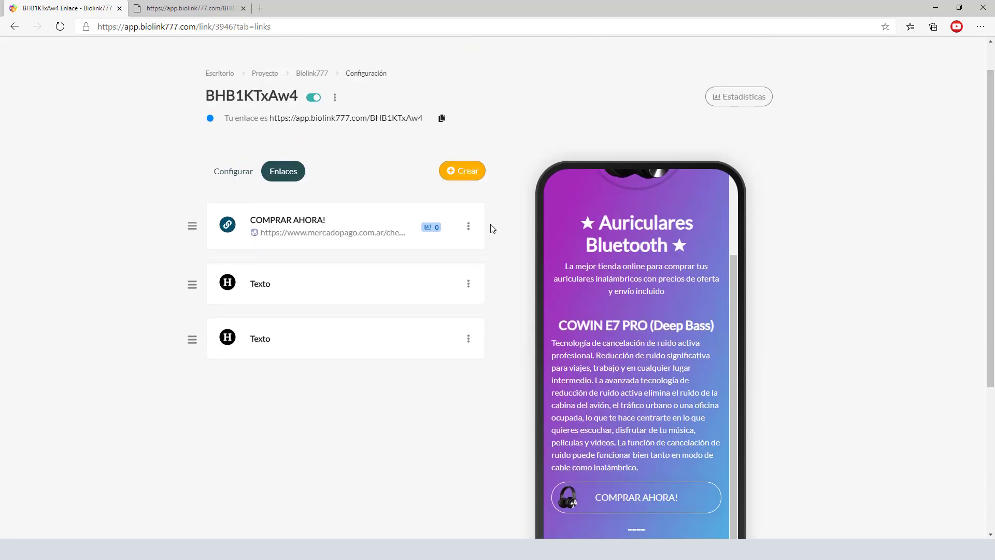
- Create a link whose destination is the Sony product's Mercado Pago URL copied from Notepad
{"action": "left_click", "coordinate": [474, 176]}
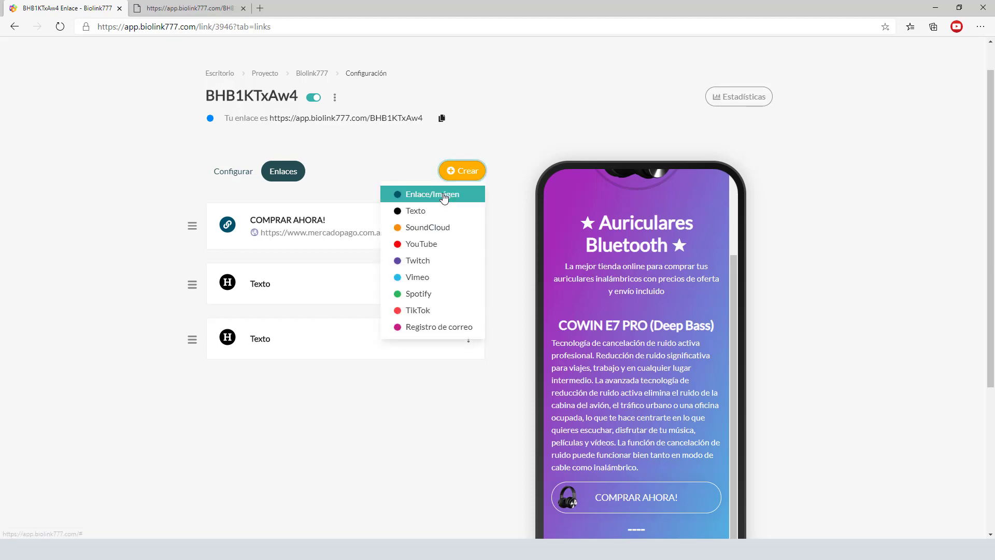
{"action": "left_click", "coordinate": [446, 193]}
{"action": "key", "text": "alt+Tab"}
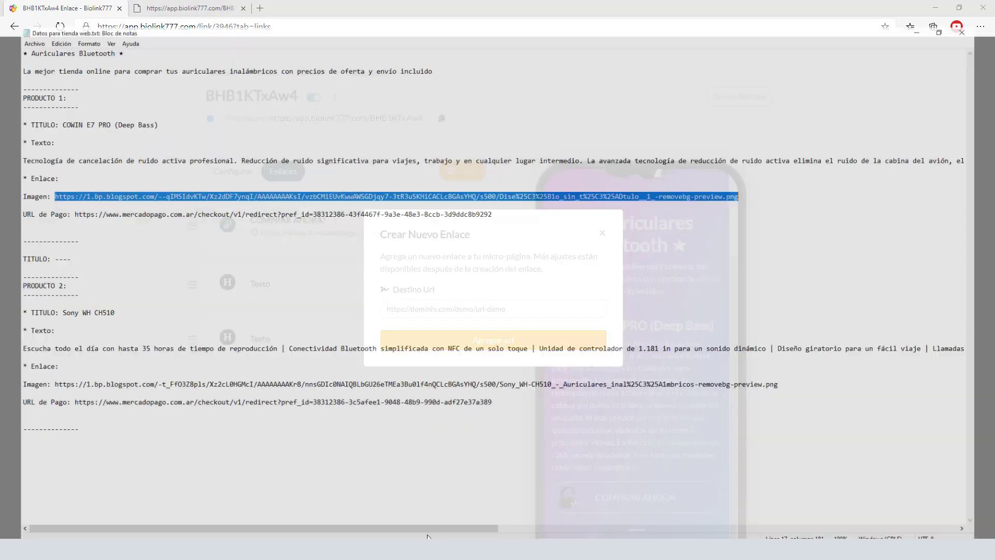
{"action": "left_click_drag", "start_coordinate": [57, 390], "coordinate": [492, 402]}
{"action": "key", "text": "ctrl+c"}
{"action": "left_click", "coordinate": [935, 6]}
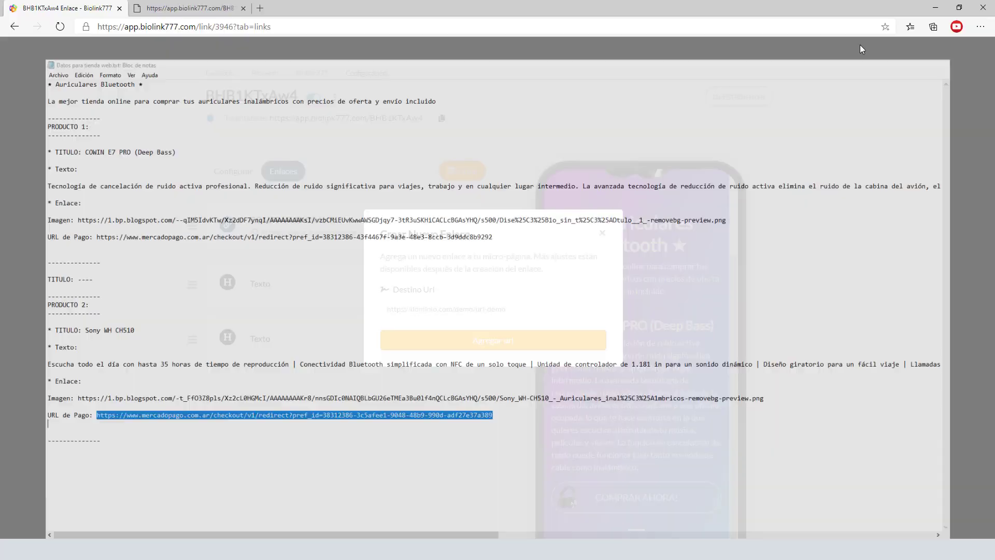
{"action": "left_click", "coordinate": [429, 309]}
{"action": "key", "text": "ctrl+v"}
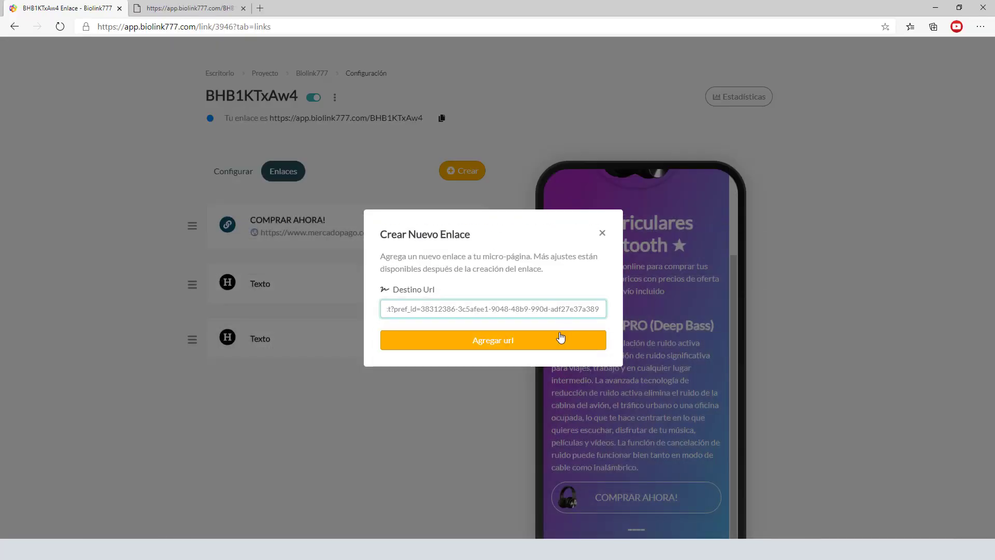
{"action": "double_click", "coordinate": [537, 309]}
{"action": "left_click", "coordinate": [529, 326]}
{"action": "left_click", "coordinate": [507, 348]}
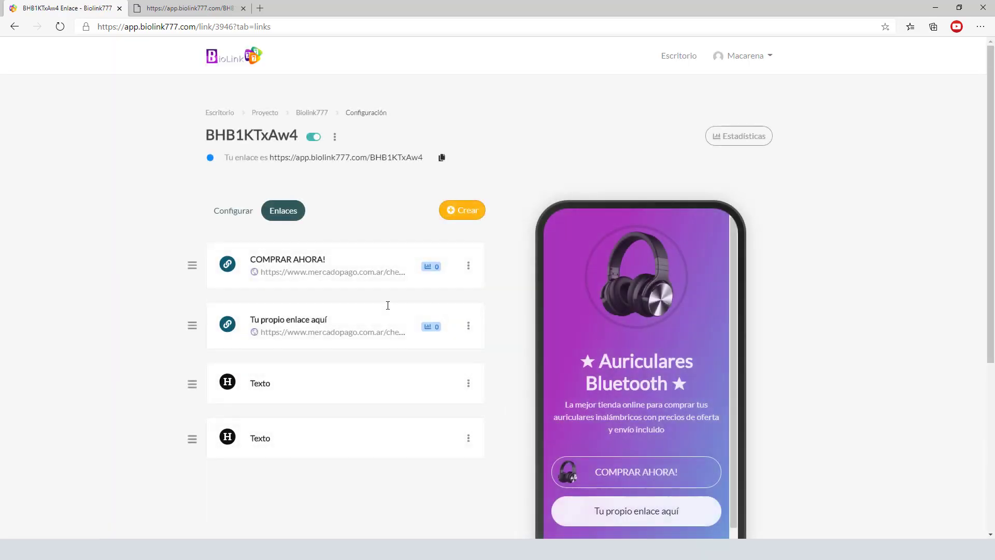
- Move the new Sony checkout link to the end of the list, below the separator
{"action": "left_click_drag", "start_coordinate": [192, 325], "coordinate": [184, 439]}
{"action": "scroll", "coordinate": [509, 340], "scroll_direction": "down", "scroll_amount": 2}
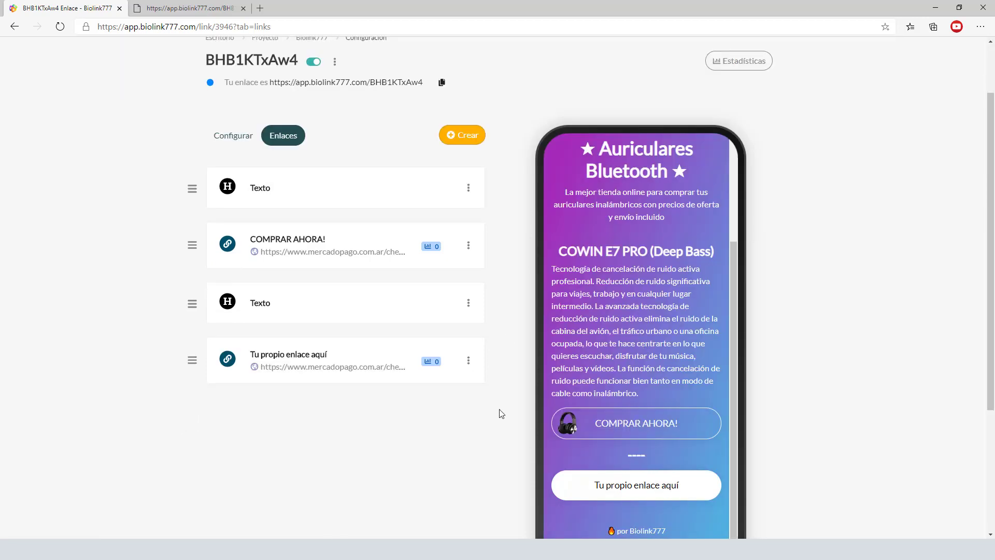
{"action": "left_click", "coordinate": [293, 356]}
{"action": "scroll", "coordinate": [388, 414], "scroll_direction": "down", "scroll_amount": 3}
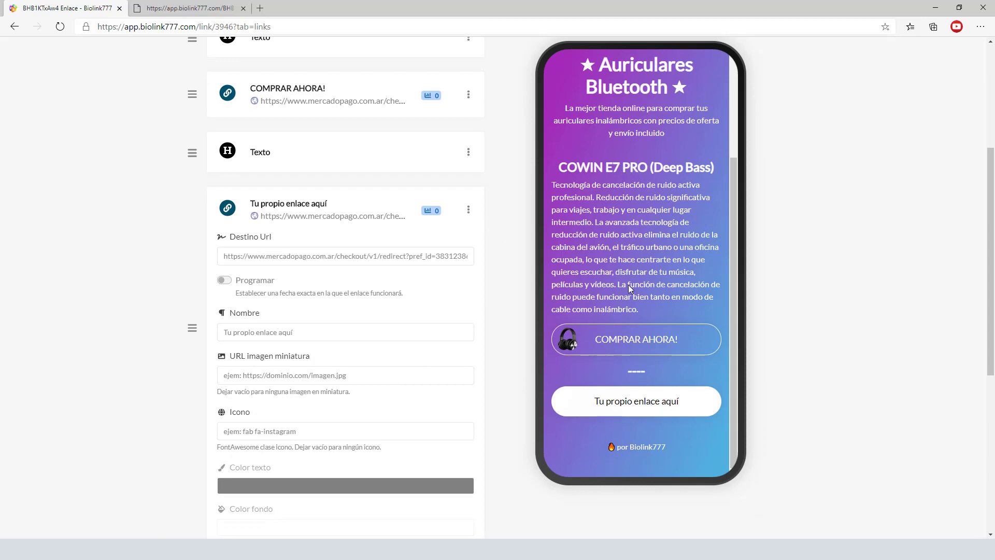
{"action": "scroll", "coordinate": [495, 224], "scroll_direction": "up", "scroll_amount": 5}
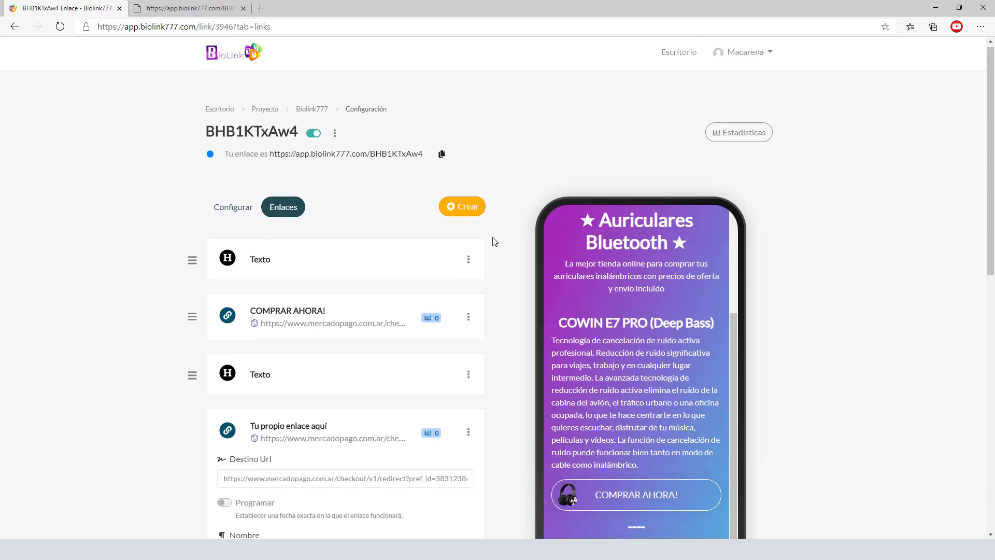
{"action": "left_click", "coordinate": [466, 212]}
- Create a Texto block titled 'Sony WH CH510' with the product description from Notepad
{"action": "left_click", "coordinate": [418, 251]}
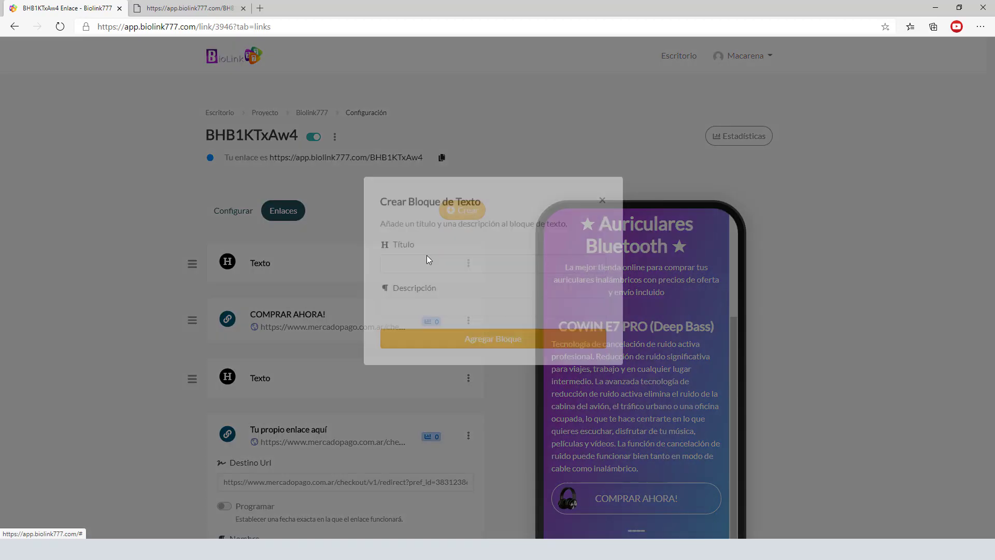
{"action": "left_click", "coordinate": [417, 283]}
{"action": "left_click", "coordinate": [410, 351]}
{"action": "left_click", "coordinate": [438, 319]}
{"action": "left_click", "coordinate": [126, 366]}
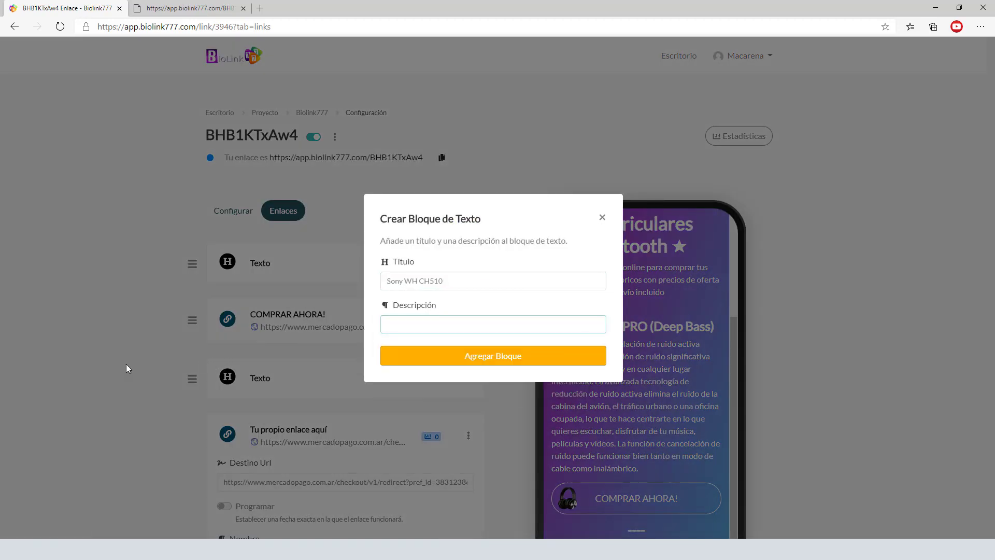
{"action": "key", "text": "alt+Tab"}
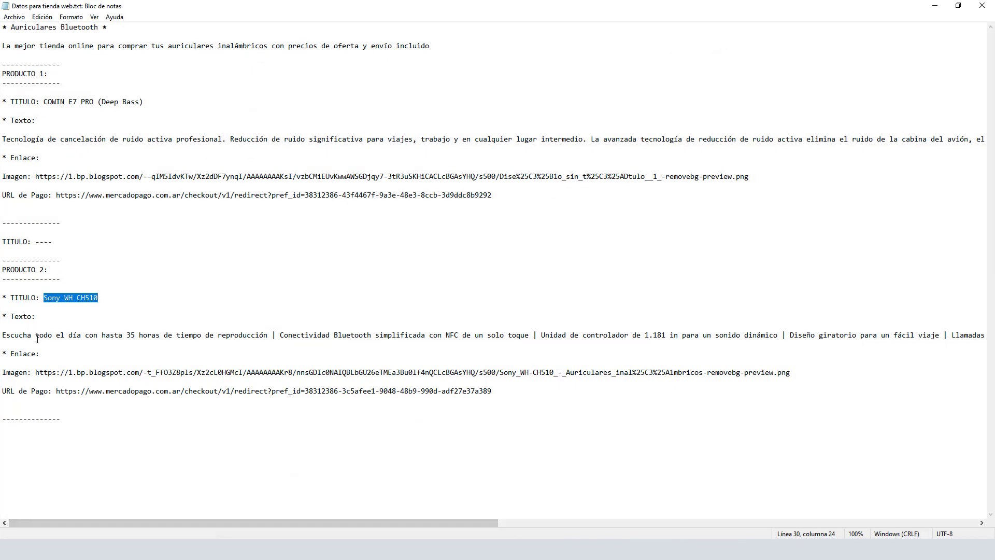
{"action": "left_click_drag", "start_coordinate": [2, 334], "coordinate": [985, 335]}
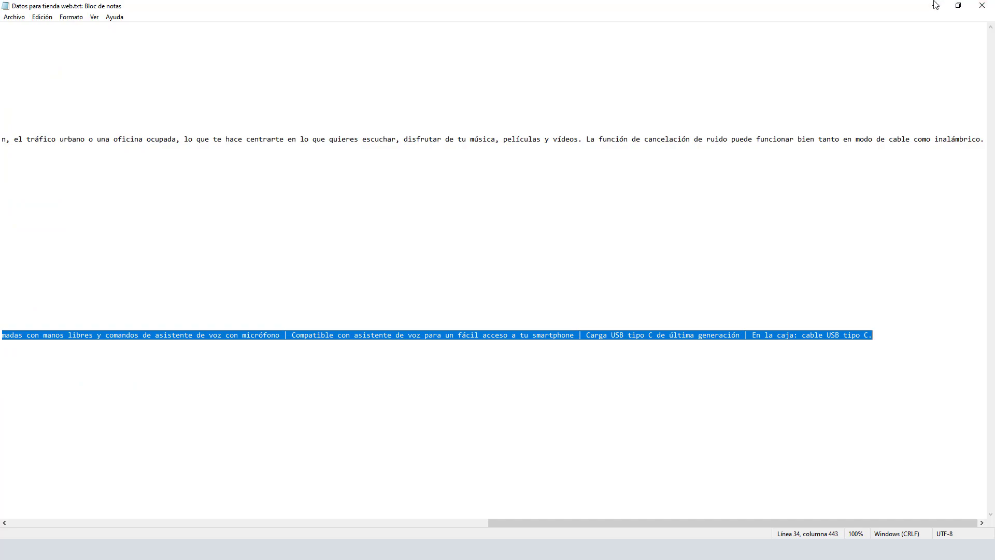
{"action": "left_click", "coordinate": [935, 6]}
- Move the Sony WH CH510 block right after the '----' separator
{"action": "scroll", "coordinate": [649, 263], "scroll_direction": "up", "scroll_amount": 1}
{"action": "scroll", "coordinate": [466, 171], "scroll_direction": "up", "scroll_amount": 3}
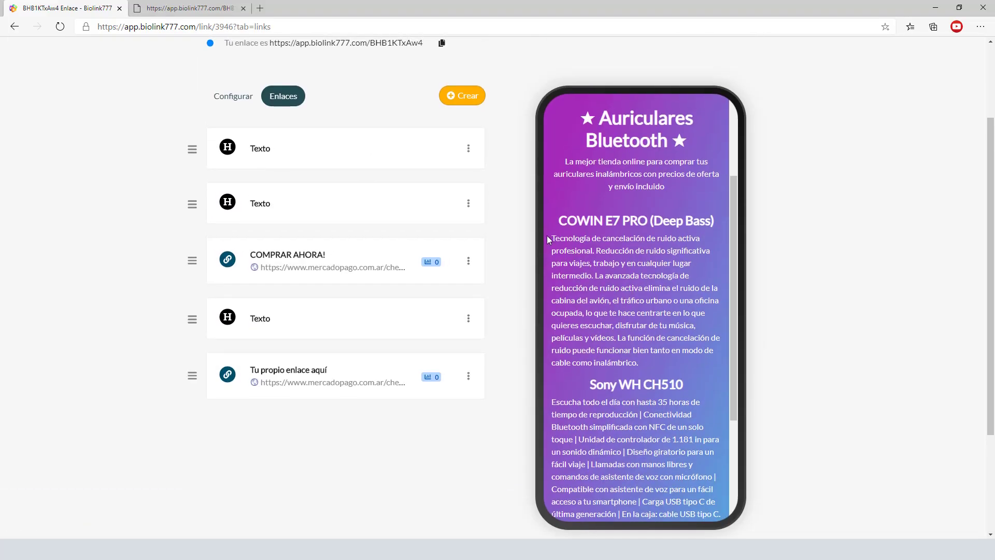
{"action": "left_click_drag", "start_coordinate": [192, 204], "coordinate": [186, 324]}
{"action": "scroll", "coordinate": [663, 334], "scroll_direction": "down", "scroll_amount": 5}
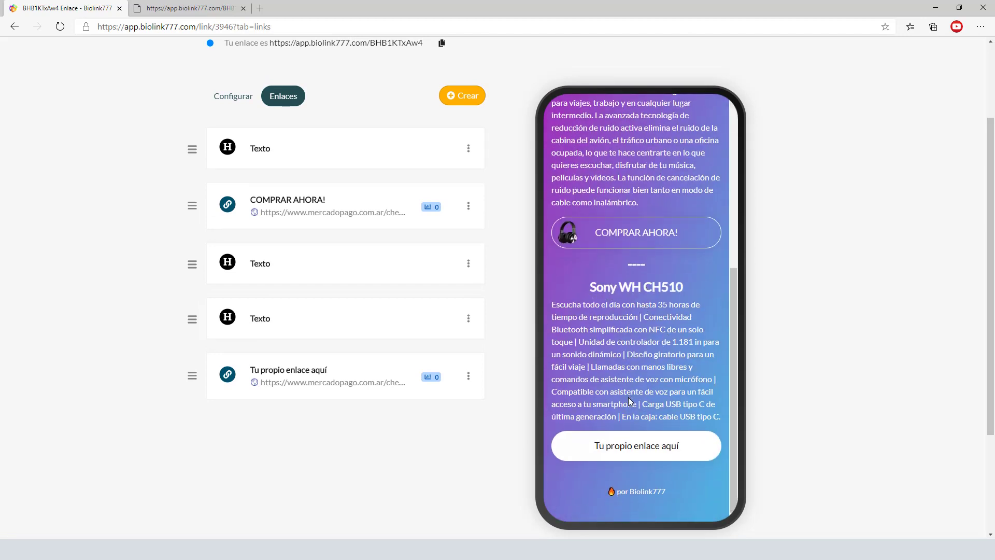
{"action": "left_click", "coordinate": [468, 379]}
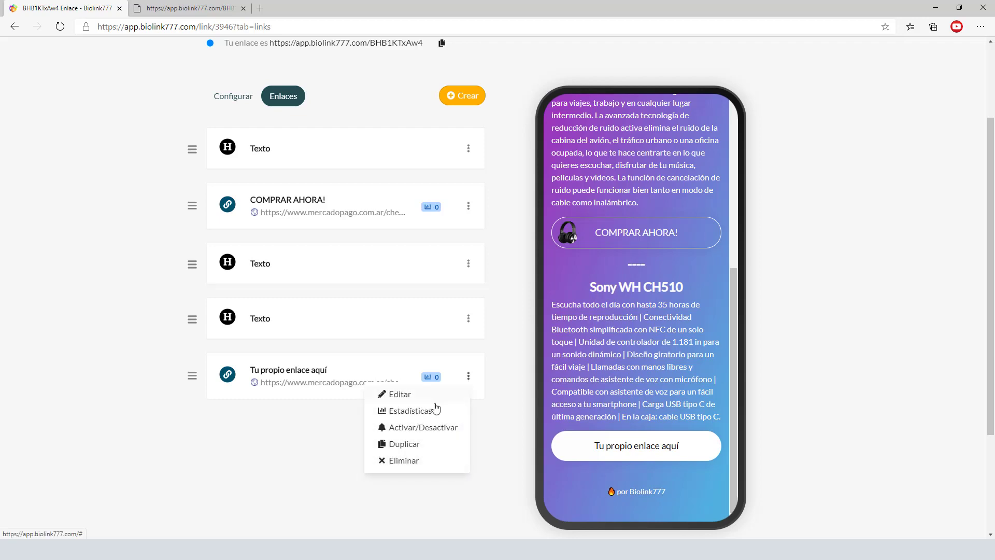
- Rename the Sony checkout link to 'COMPRAR AHORA!'
{"action": "left_click", "coordinate": [402, 392]}
{"action": "scroll", "coordinate": [495, 385], "scroll_direction": "down", "scroll_amount": 4}
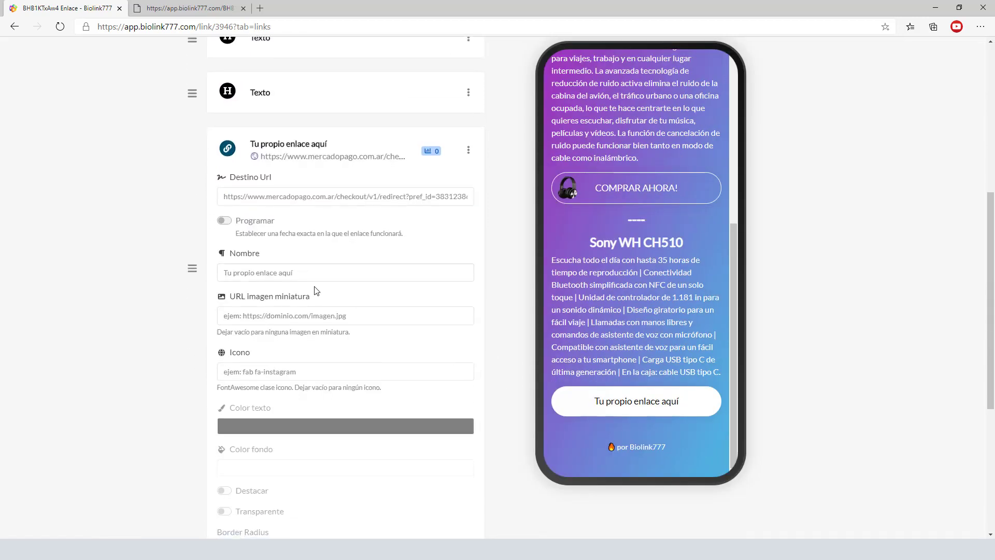
{"action": "left_click_drag", "start_coordinate": [310, 275], "coordinate": [220, 267]}
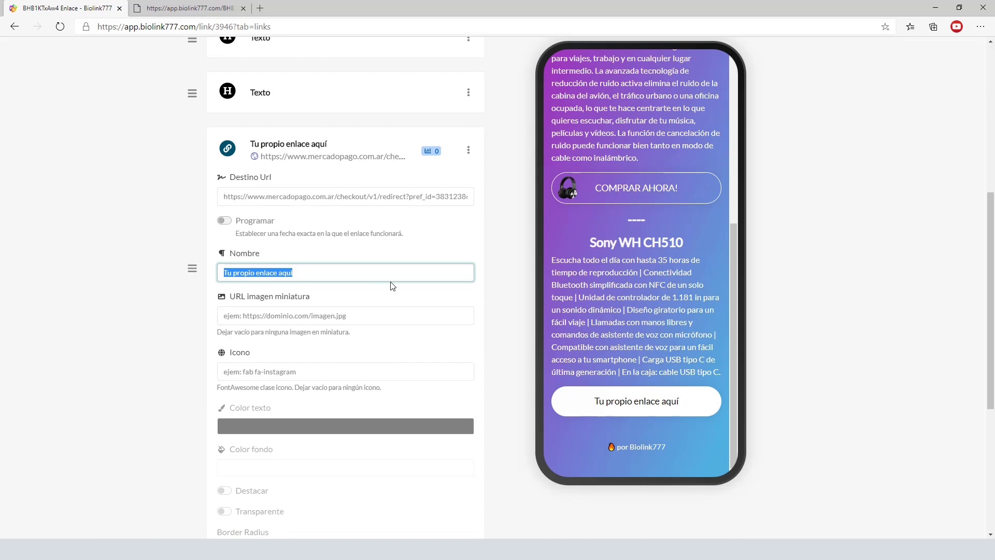
{"action": "type", "text": "comprar"}
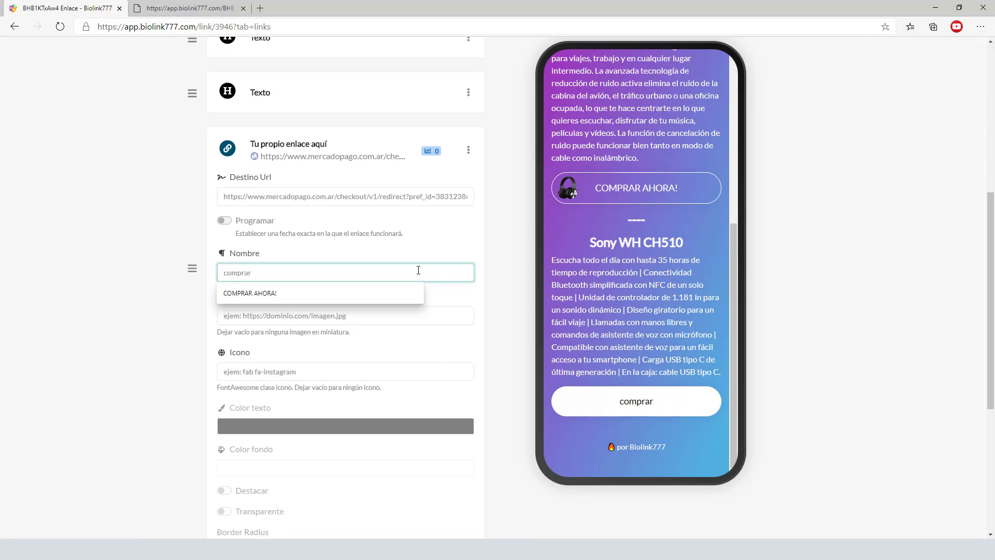
{"action": "left_click", "coordinate": [304, 294]}
- Set the link's thumbnail image URL to the Sony product's image from Notepad
{"action": "left_click", "coordinate": [326, 317]}
{"action": "left_click", "coordinate": [75, 350]}
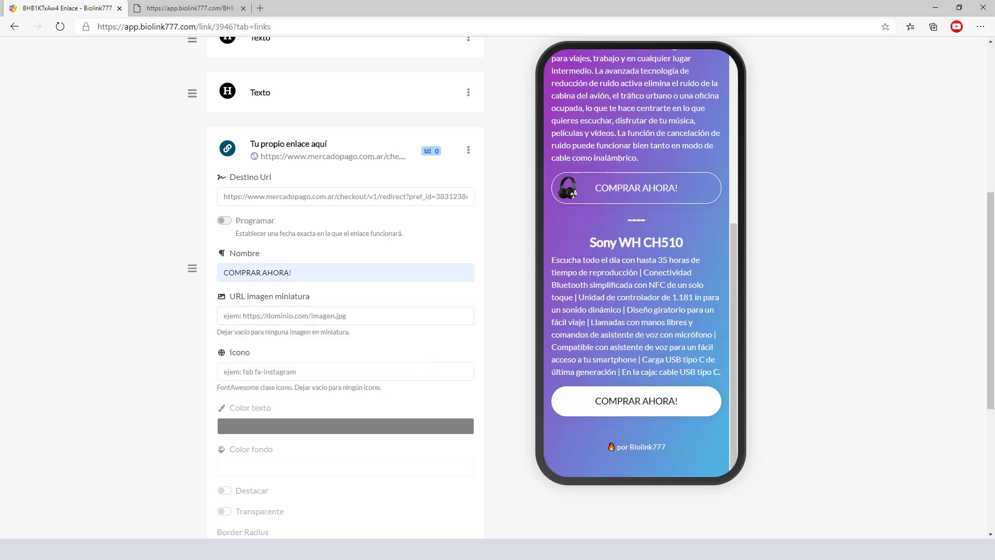
{"action": "key", "text": "alt+Tab"}
{"action": "left_click_drag", "start_coordinate": [581, 525], "coordinate": [32, 525]}
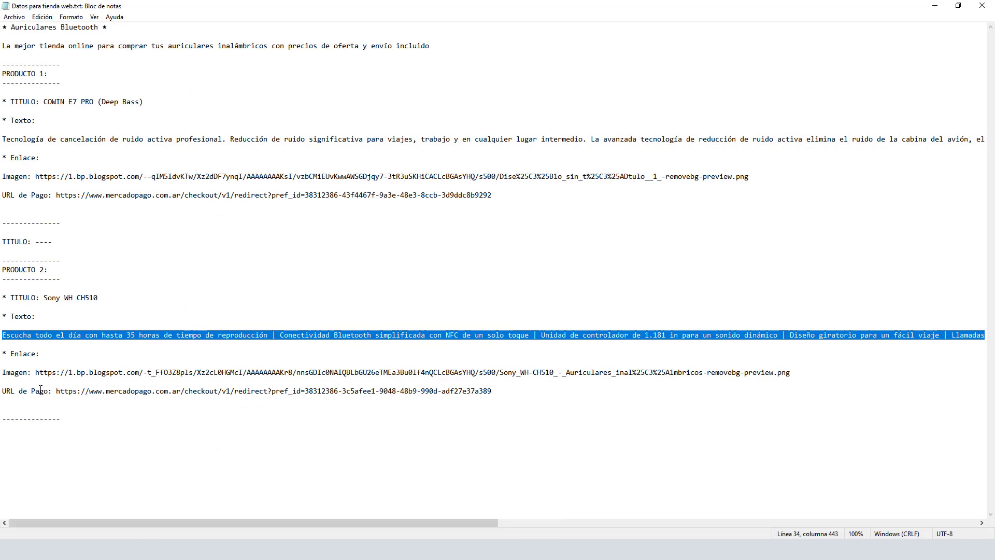
{"action": "left_click_drag", "start_coordinate": [36, 372], "coordinate": [768, 381]}
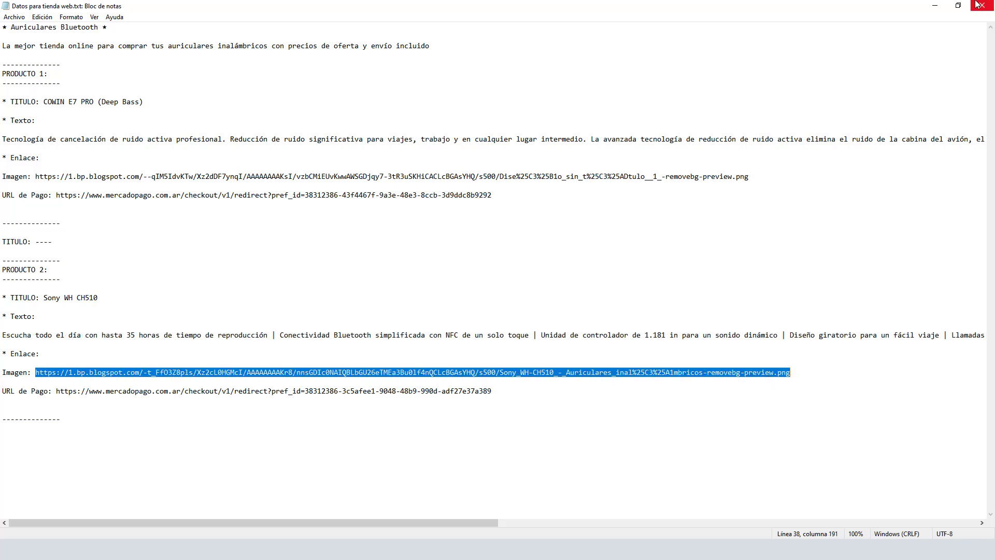
{"action": "left_click", "coordinate": [936, 5]}
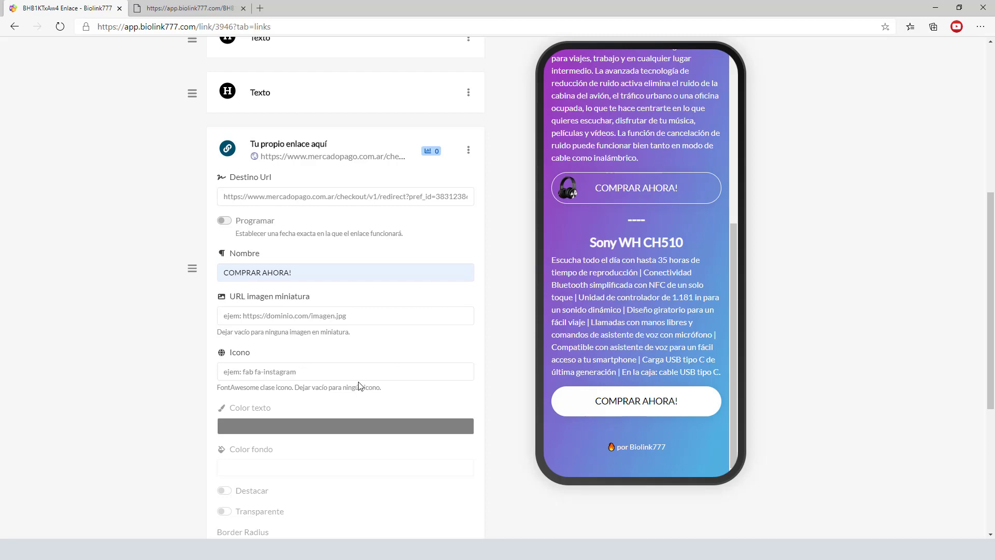
{"action": "left_click", "coordinate": [350, 315]}
{"action": "left_click", "coordinate": [351, 315]}
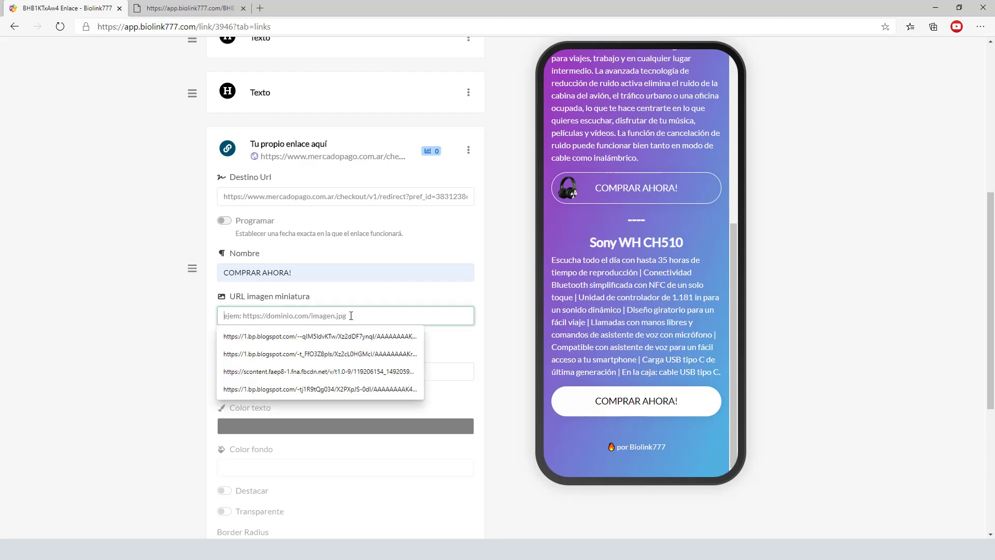
{"action": "left_click", "coordinate": [320, 353]}
{"action": "left_click", "coordinate": [507, 354]}
- Highlight the Sony COMPRAR AHORA! link, save it, and view the public micro-page tab
{"action": "scroll", "coordinate": [518, 433], "scroll_direction": "down", "scroll_amount": 5}
{"action": "left_click", "coordinate": [224, 209]}
{"action": "left_click", "coordinate": [371, 347]}
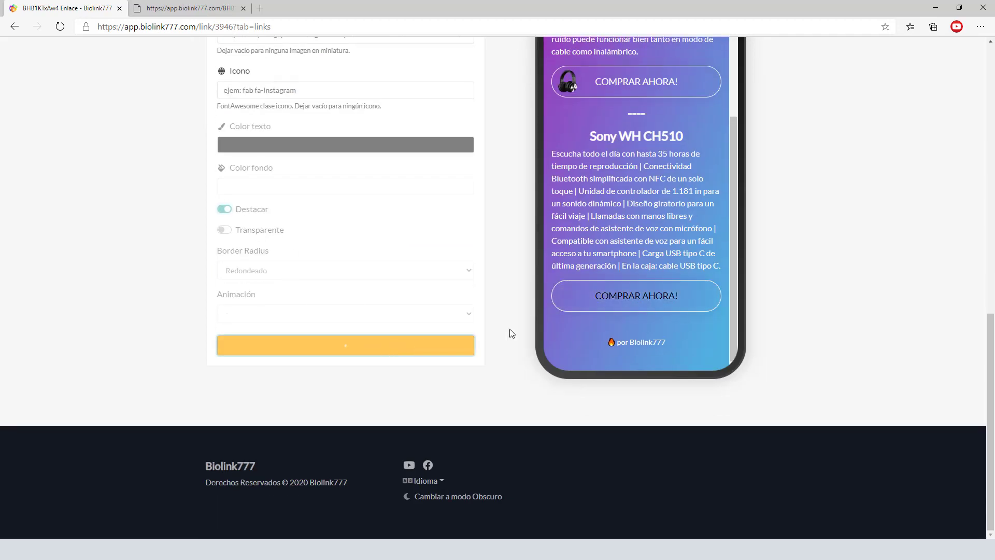
{"action": "scroll", "coordinate": [679, 283], "scroll_direction": "down", "scroll_amount": 2}
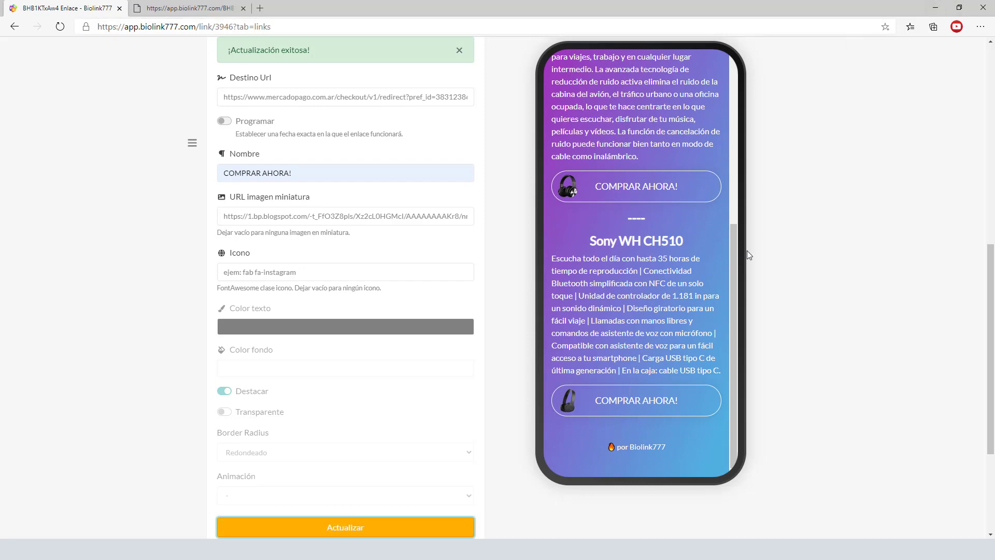
{"action": "left_click_drag", "start_coordinate": [736, 260], "coordinate": [761, 169]}
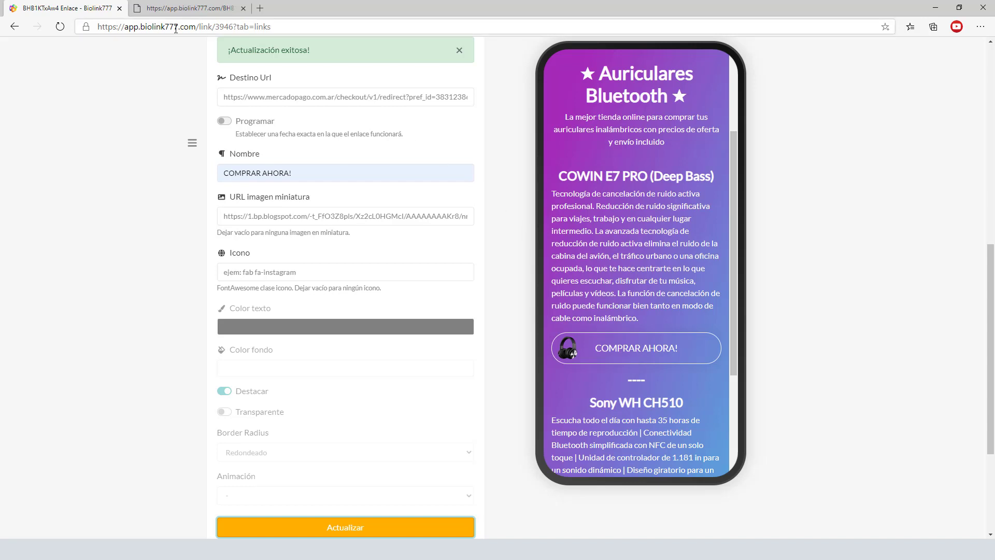
{"action": "key", "text": "ctrl+Tab"}
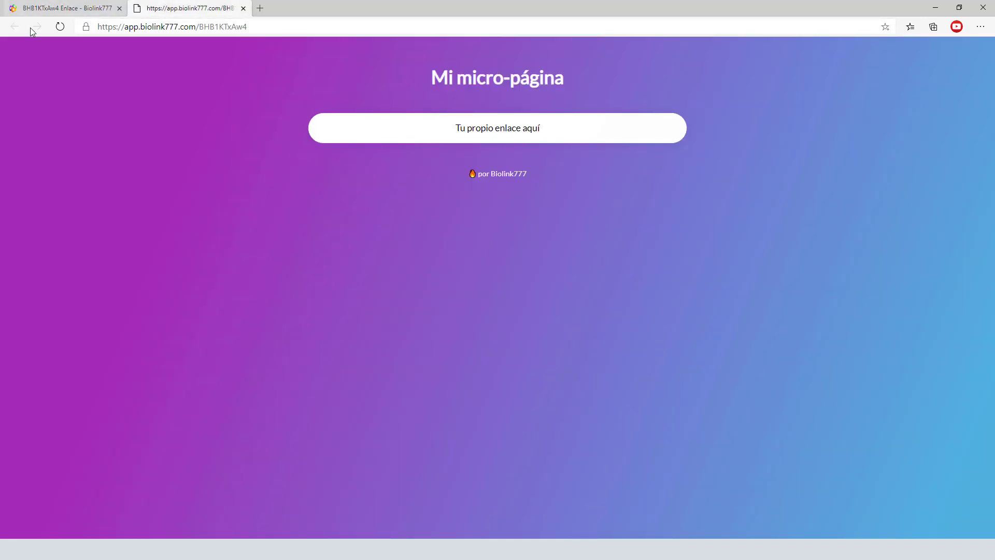
- Check that the reloaded page's COWIN COMPRAR AHORA! link opens the $ 40.000 Mercado Pago checkout
{"action": "left_click", "coordinate": [60, 26]}
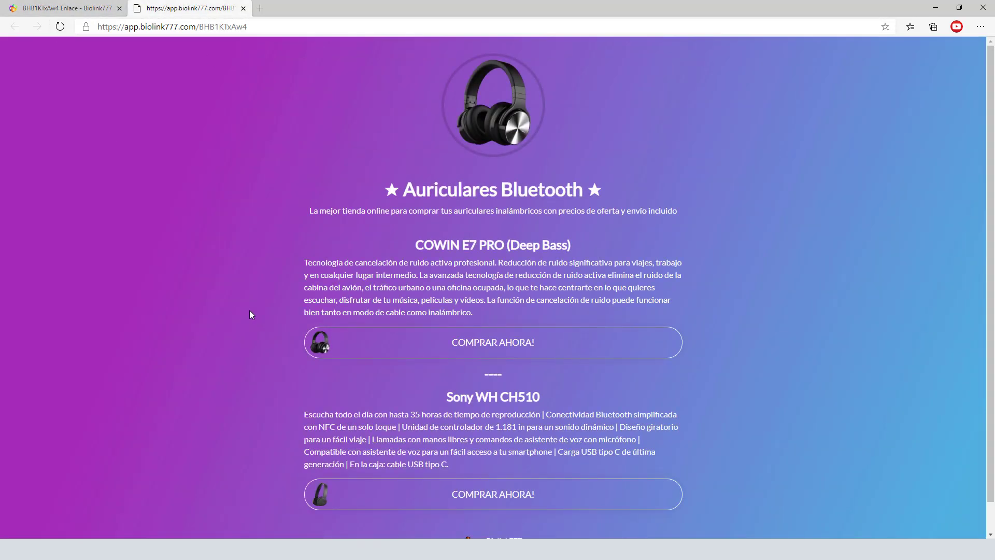
{"action": "scroll", "coordinate": [992, 267], "scroll_direction": "down", "scroll_amount": 1}
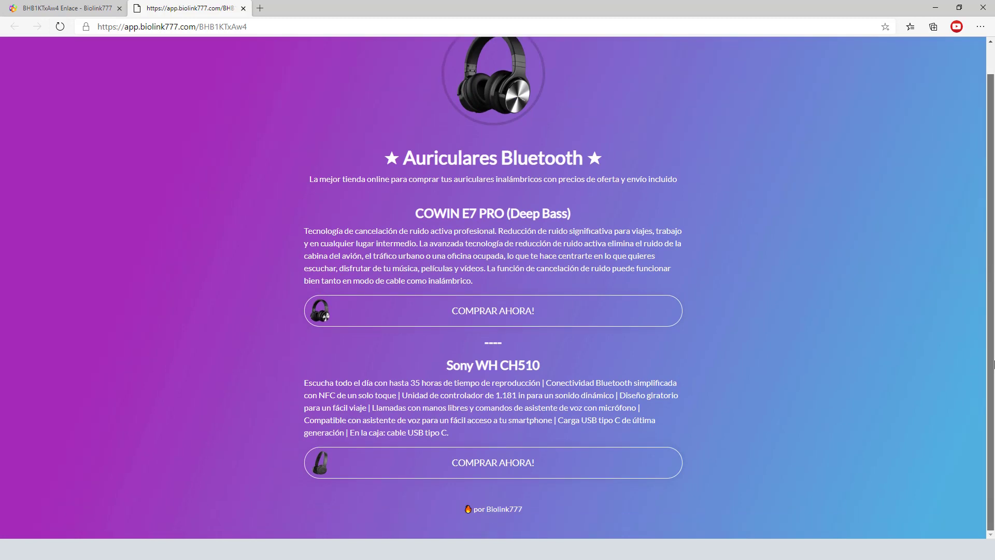
{"action": "left_click", "coordinate": [512, 311]}
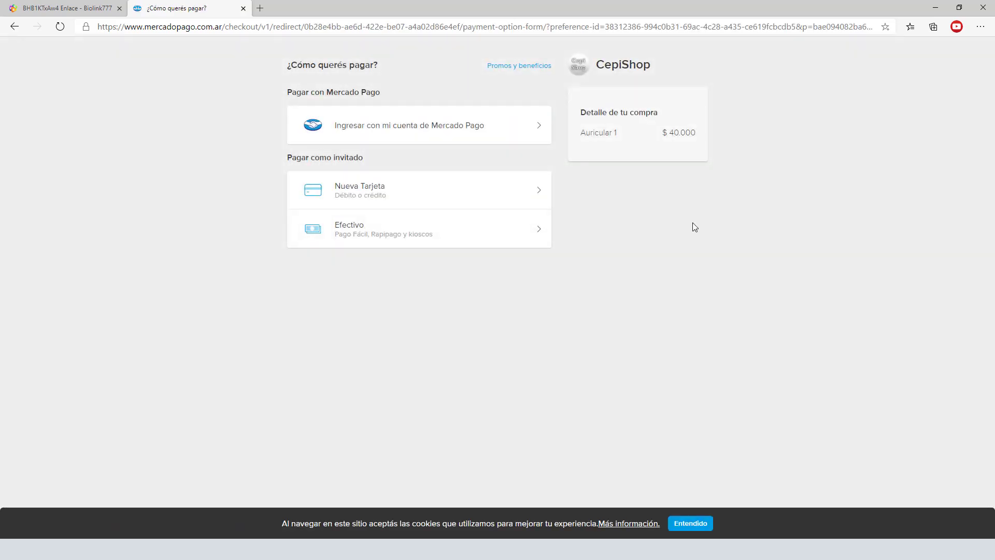
{"action": "left_click", "coordinate": [14, 27]}
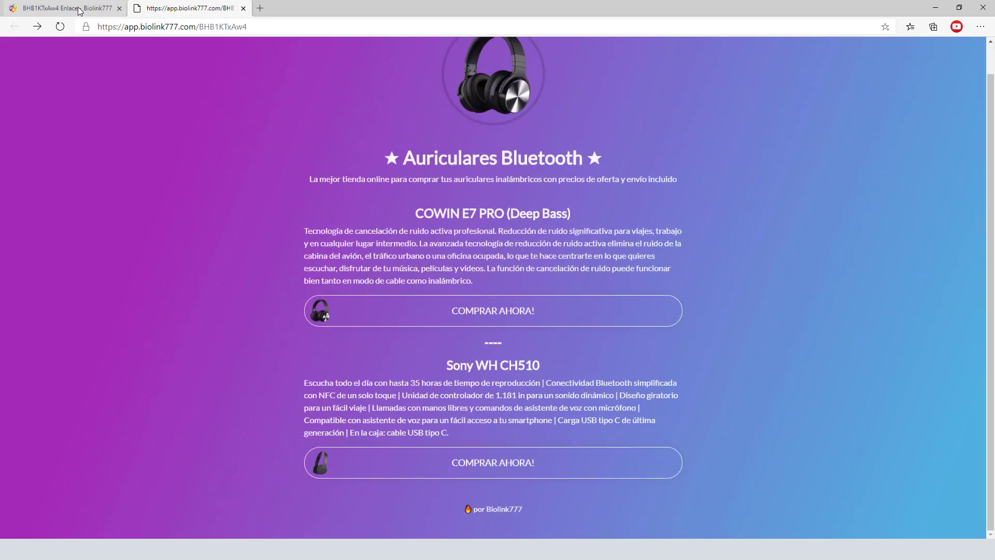
{"action": "left_click", "coordinate": [78, 11]}
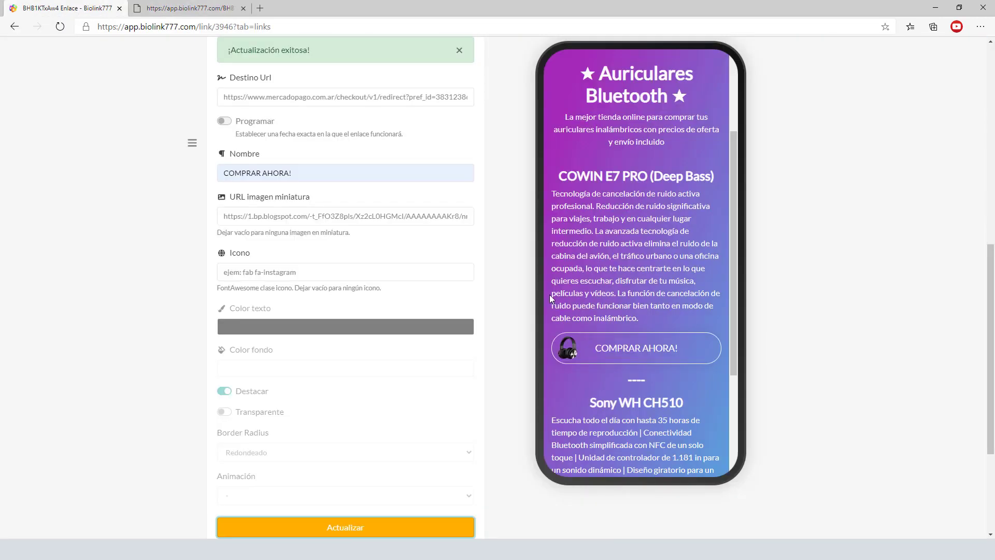
{"action": "scroll", "coordinate": [515, 296], "scroll_direction": "up", "scroll_amount": 7}
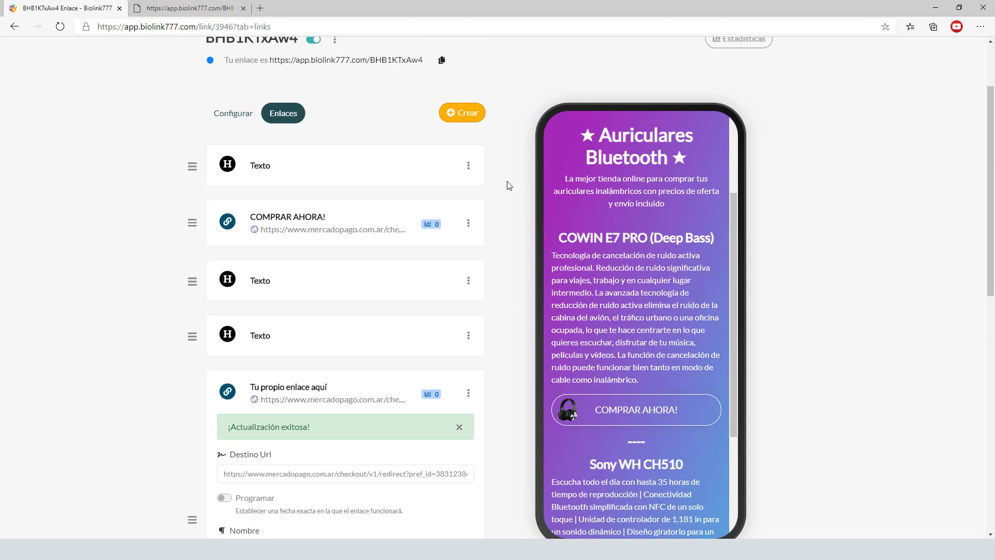
{"action": "left_click", "coordinate": [472, 115]}
{"action": "left_click", "coordinate": [434, 136]}
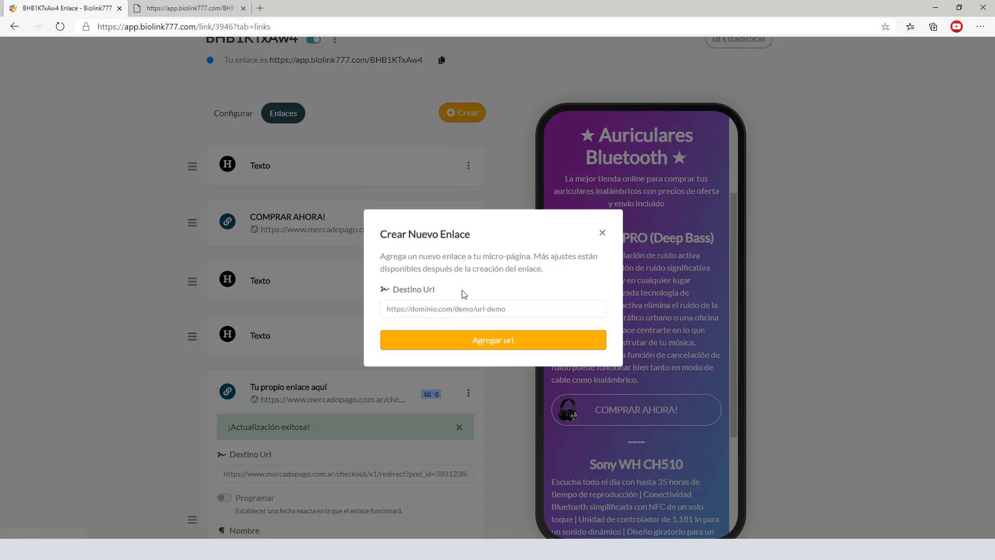
{"action": "left_click", "coordinate": [439, 310]}
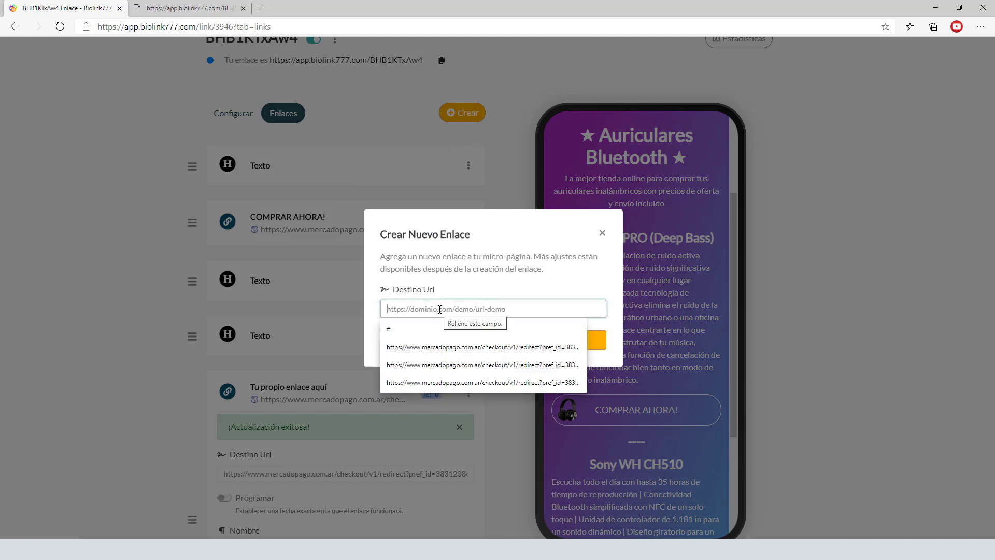
{"action": "type", "text": "https"}
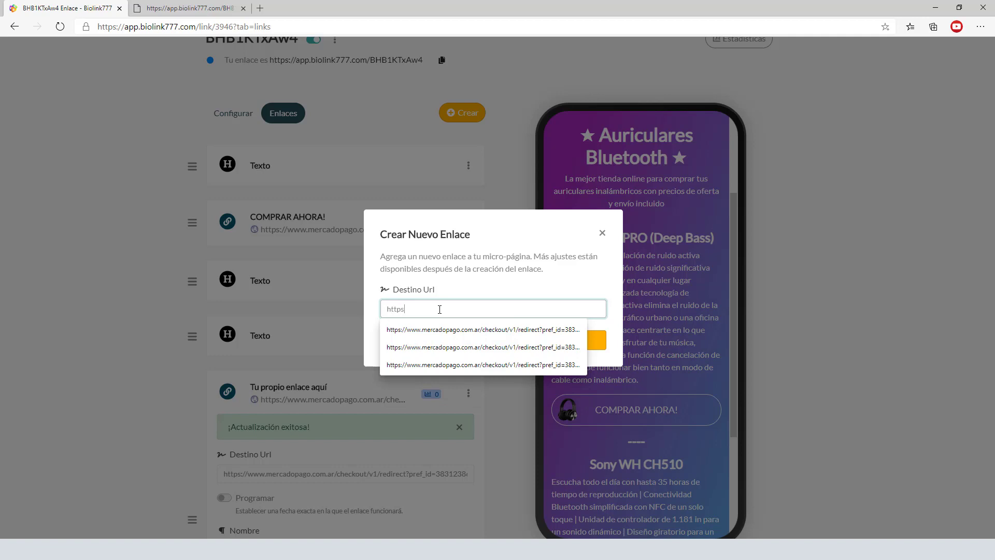
{"action": "type", "text": "://wa.m"}
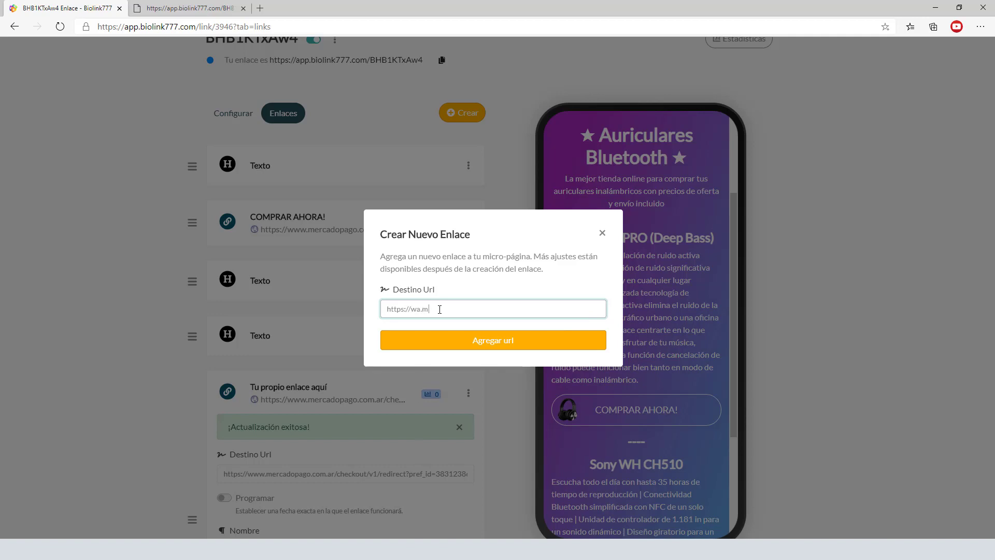
{"action": "type", "text": "e"}
- Add the WhatsApp link, drag it below the Sony COMPRAR AHORA! link, and open its Editar settings
{"action": "left_click", "coordinate": [492, 350]}
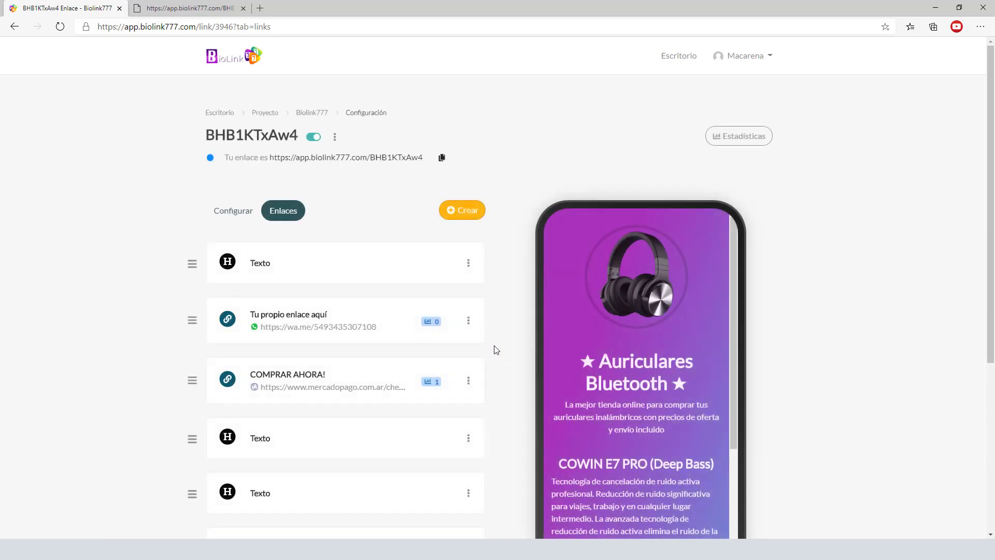
{"action": "scroll", "coordinate": [197, 321], "scroll_direction": "down", "scroll_amount": 3}
{"action": "left_click_drag", "start_coordinate": [192, 169], "coordinate": [187, 426]}
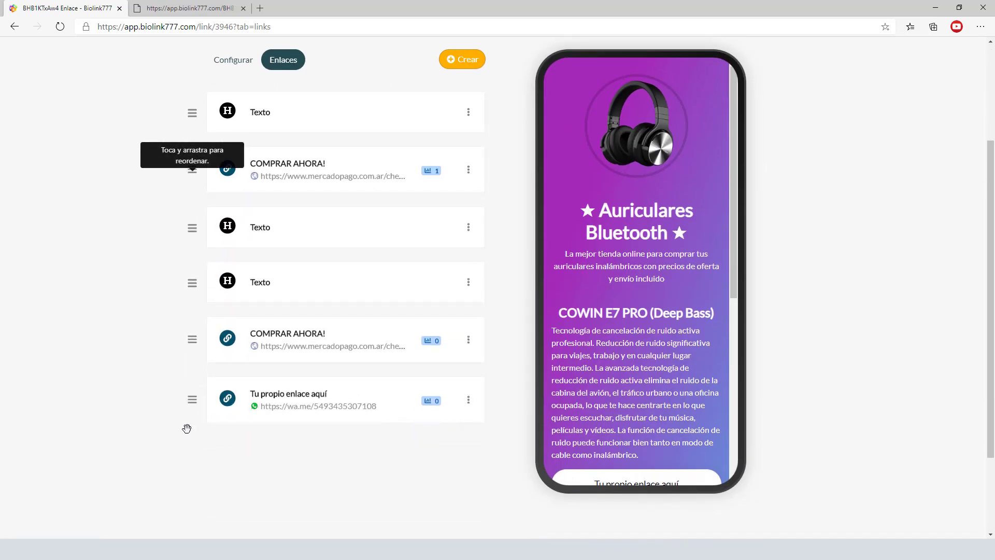
{"action": "scroll", "coordinate": [660, 360], "scroll_direction": "down", "scroll_amount": 6}
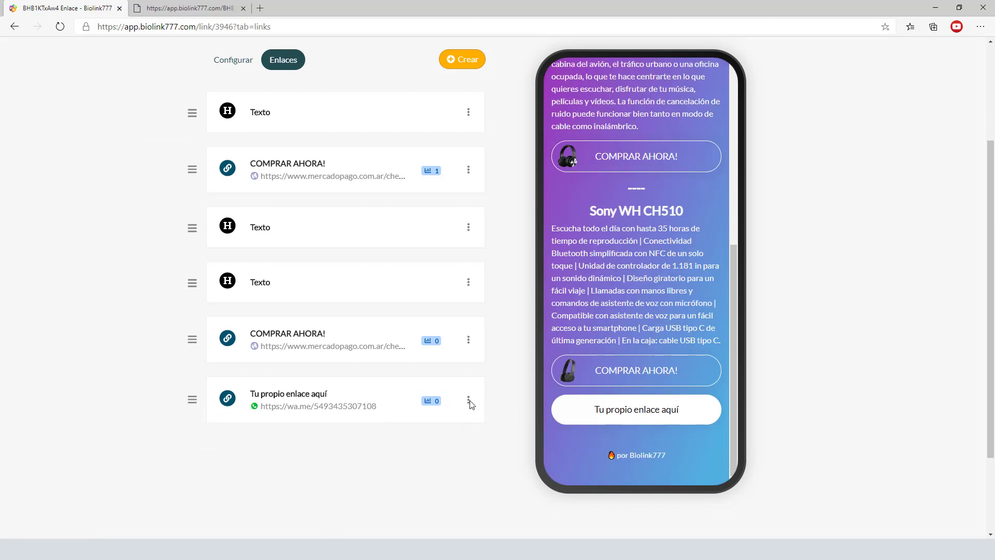
{"action": "left_click", "coordinate": [469, 405]}
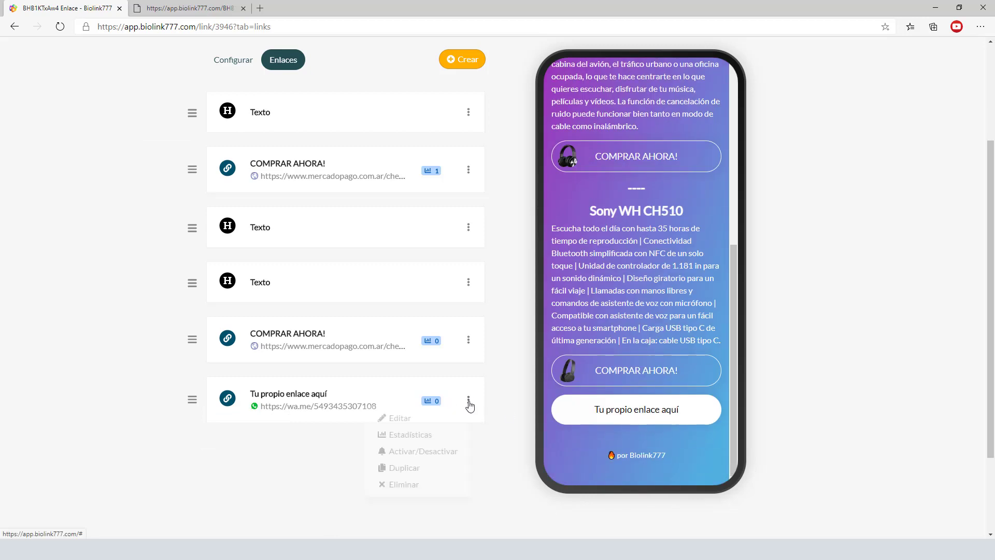
{"action": "left_click", "coordinate": [402, 419]}
{"action": "scroll", "coordinate": [463, 412], "scroll_direction": "down", "scroll_amount": 4}
- Rename the WhatsApp link from 'Tu propio enlace aquí' to 'Consultas'
{"action": "left_click", "coordinate": [299, 299]}
{"action": "left_click_drag", "start_coordinate": [299, 299], "coordinate": [218, 303]}
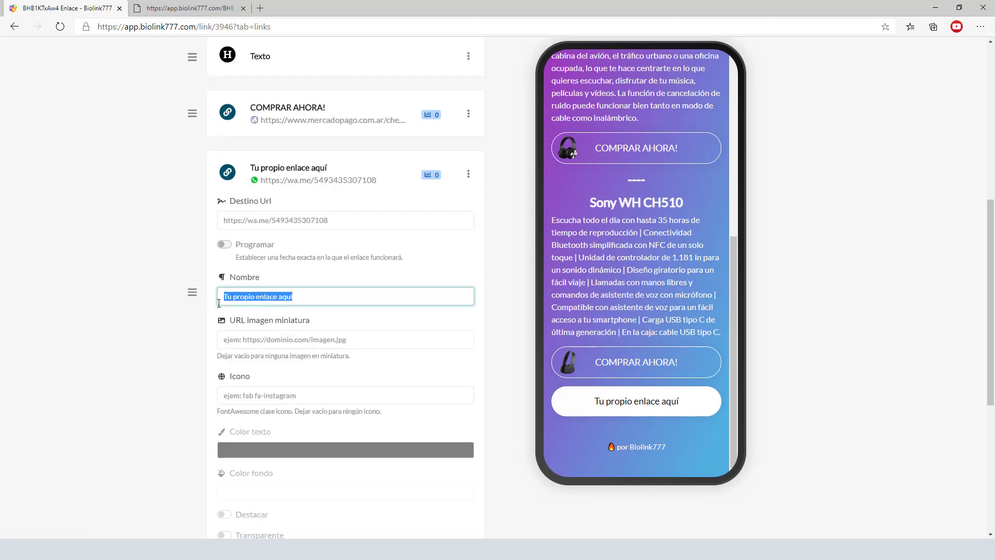
{"action": "type", "text": "Consultas"}
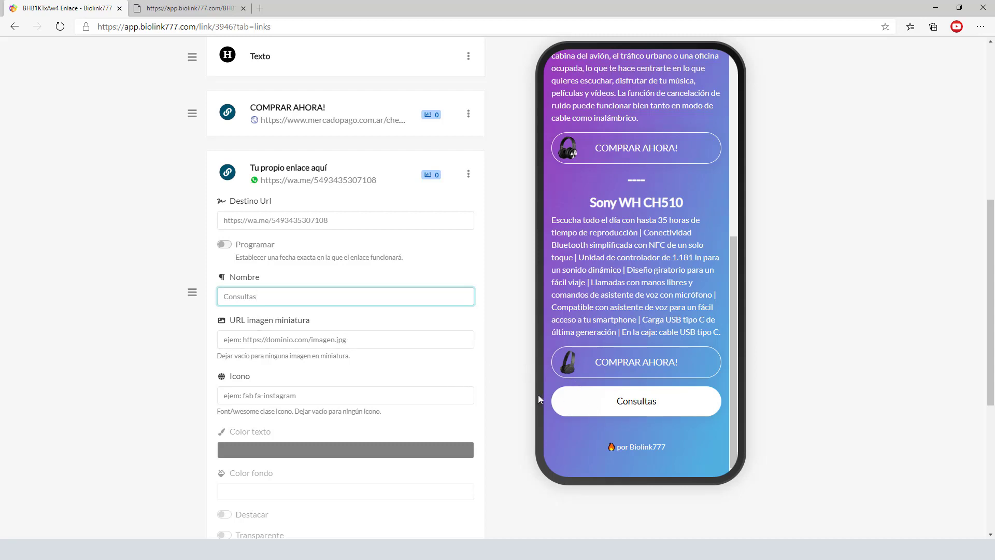
{"action": "key", "text": "Return"}
{"action": "scroll", "coordinate": [581, 358], "scroll_direction": "down", "scroll_amount": 6}
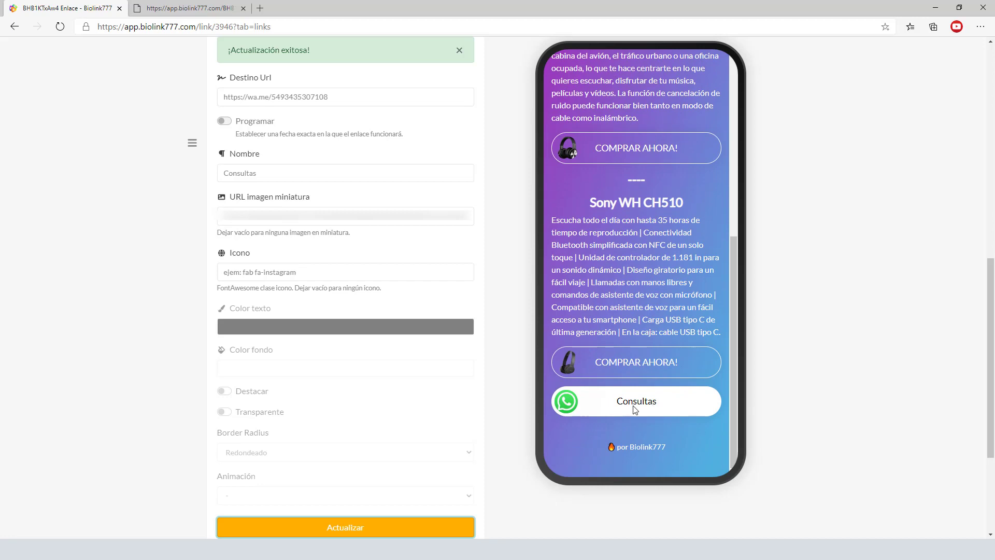
- Turn on Destacar for Consultas, save with Actualizar, and reload the public page
{"action": "left_click", "coordinate": [228, 400]}
{"action": "left_click", "coordinate": [372, 528]}
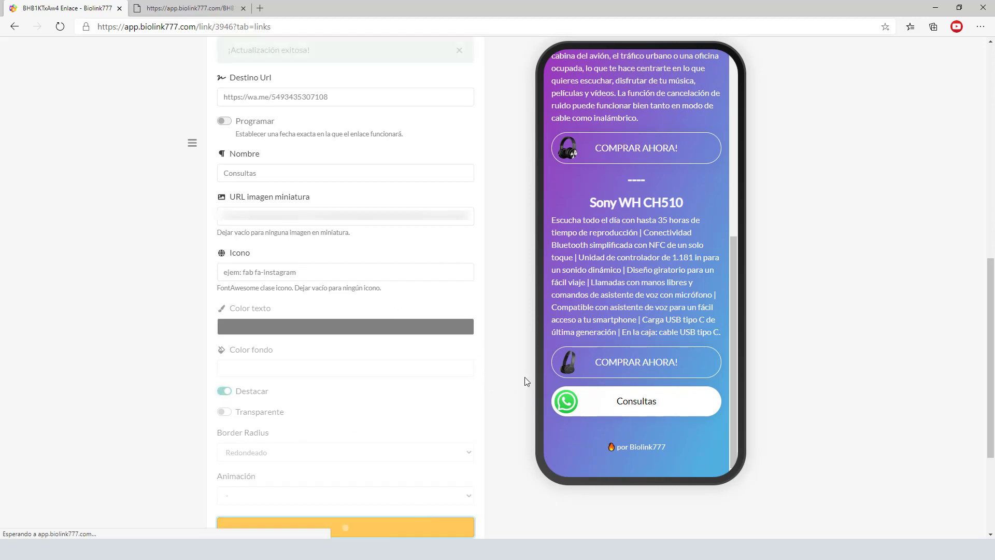
{"action": "scroll", "coordinate": [704, 374], "scroll_direction": "down", "scroll_amount": 15}
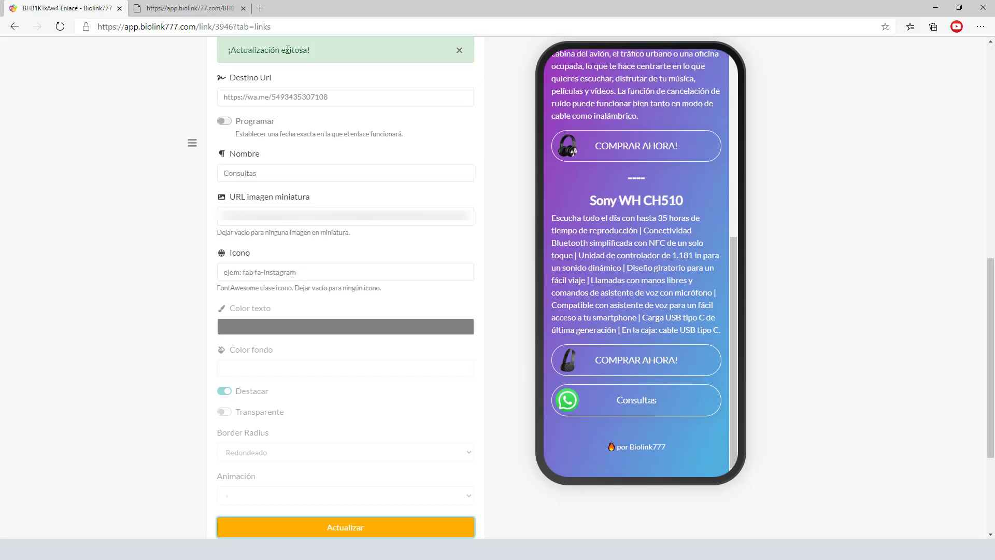
{"action": "left_click", "coordinate": [191, 7]}
{"action": "key", "text": "F5"}
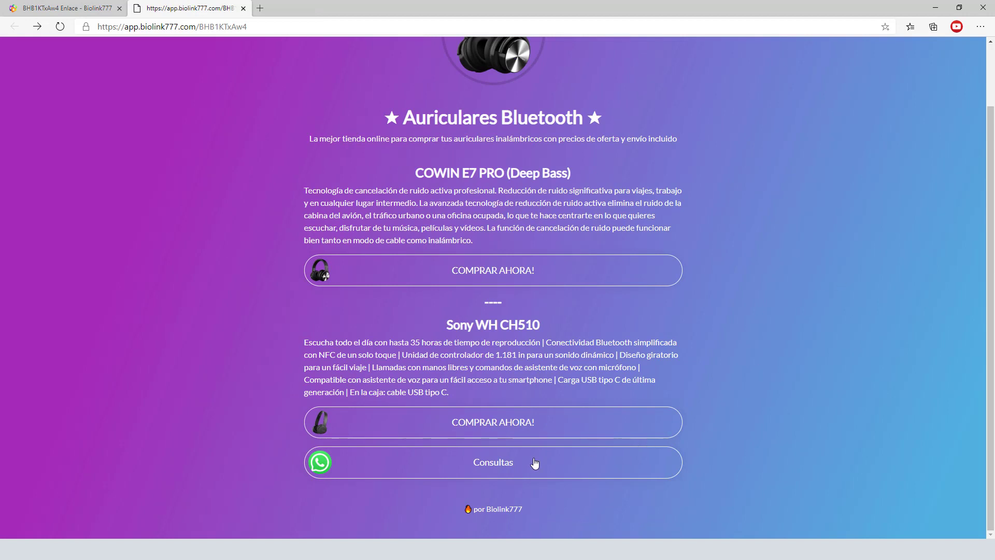
{"action": "left_click", "coordinate": [494, 464]}
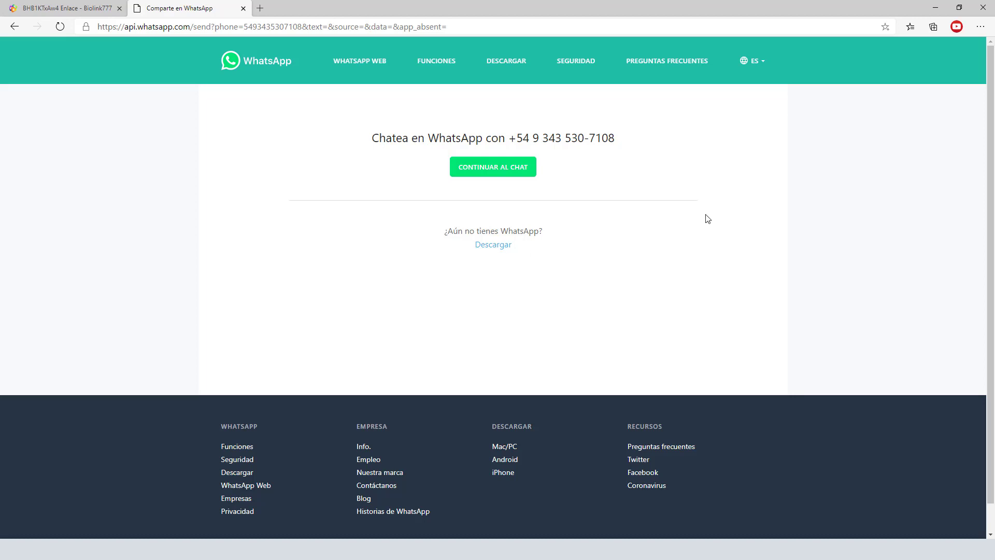
{"action": "left_click", "coordinate": [21, 27]}
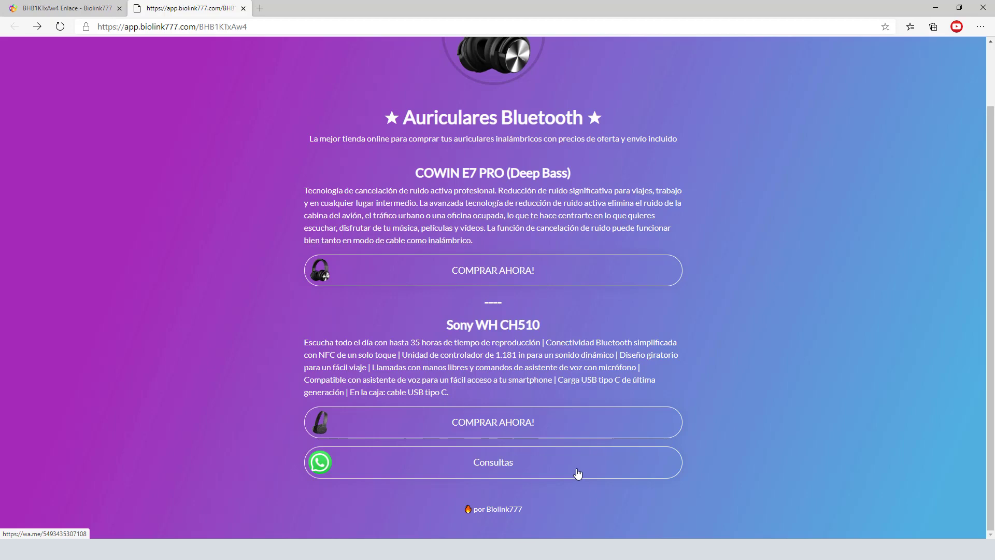
{"action": "scroll", "coordinate": [796, 345], "scroll_direction": "up", "scroll_amount": 1}
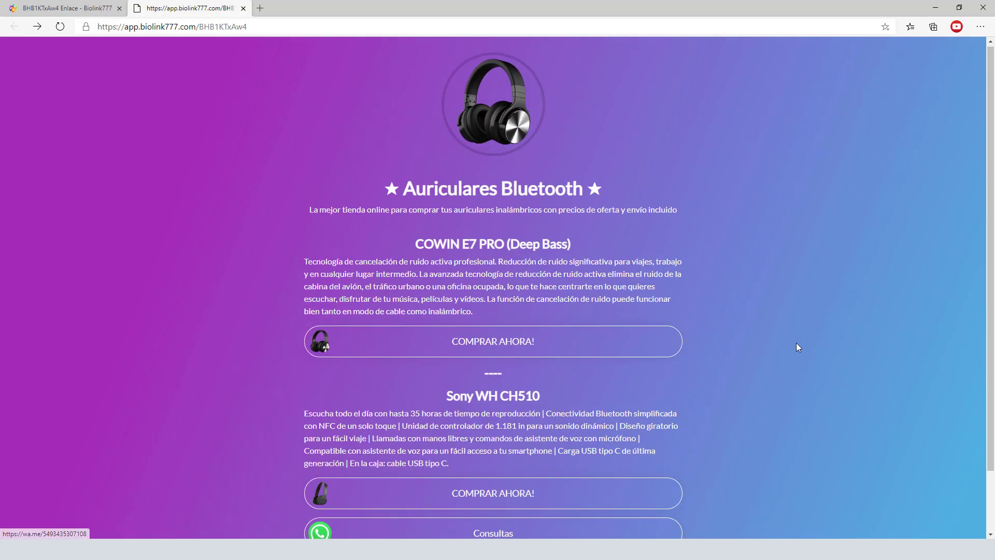
{"action": "scroll", "coordinate": [796, 345], "scroll_direction": "down", "scroll_amount": 2}
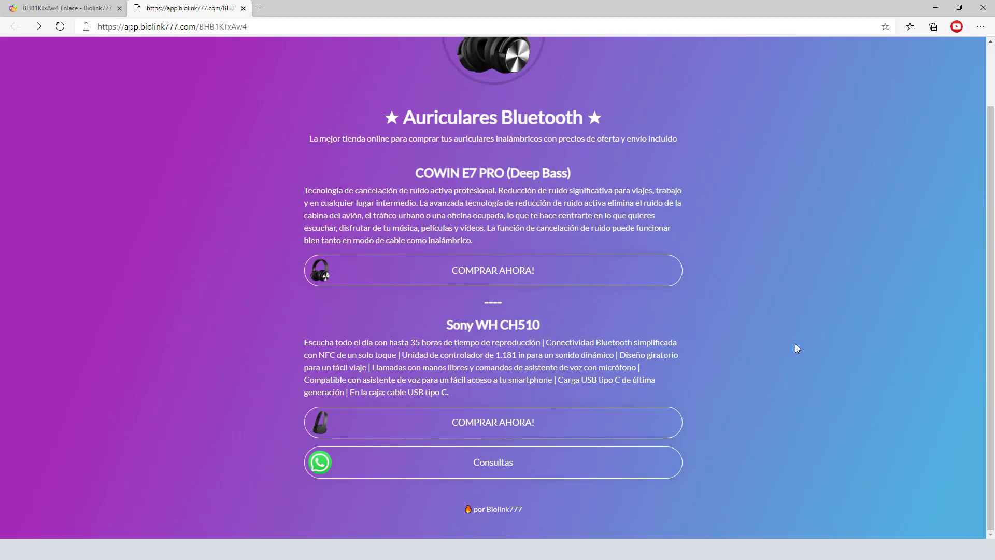